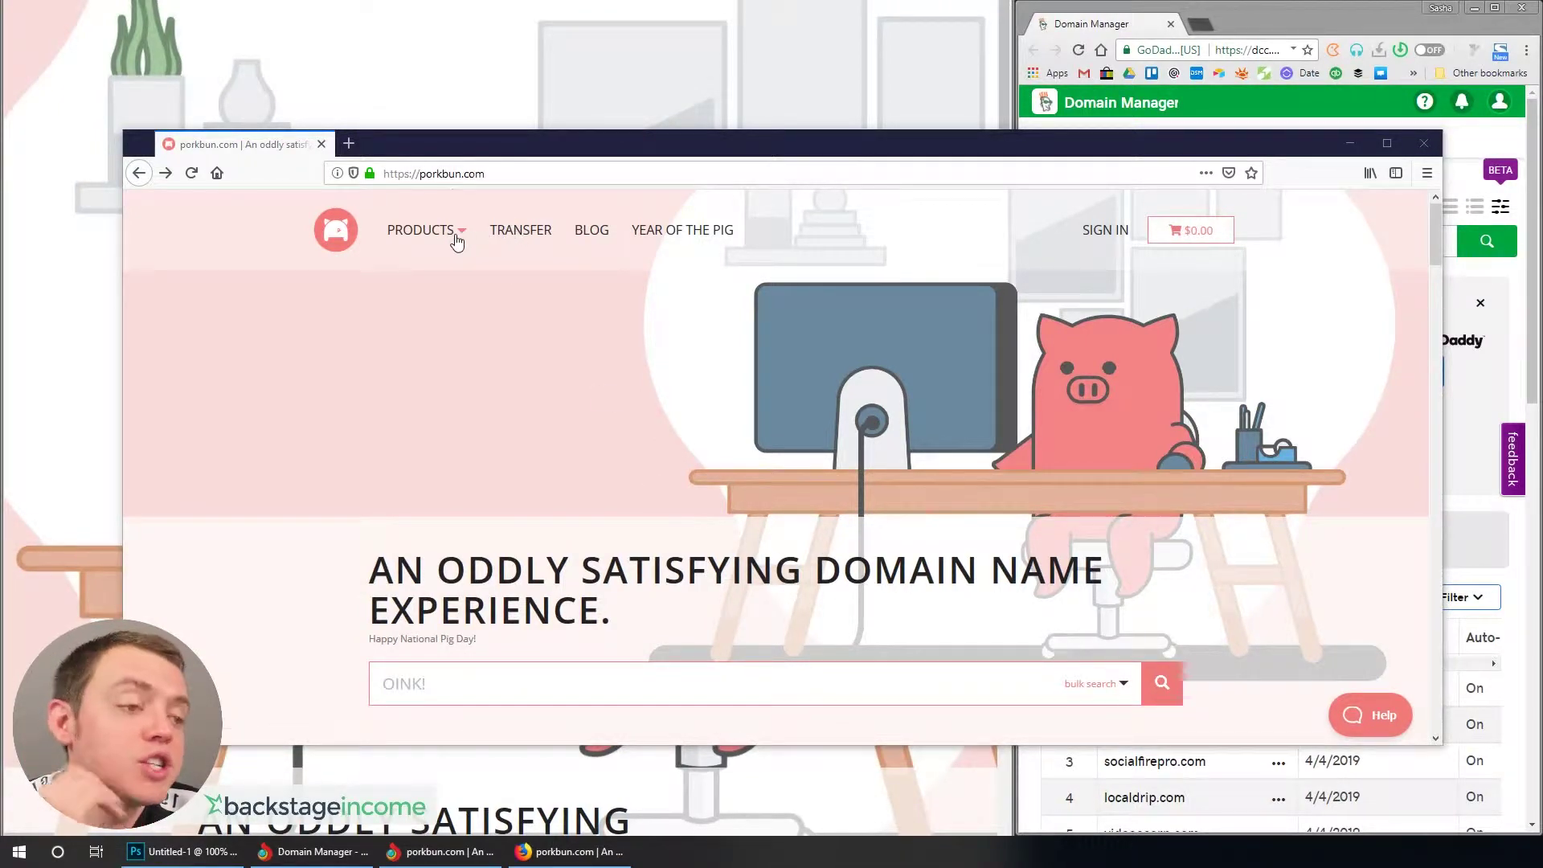
- From Porkbun's Domains page, search kickball957152.com, showing the .com at $6.96 for the first year
click(418, 241)
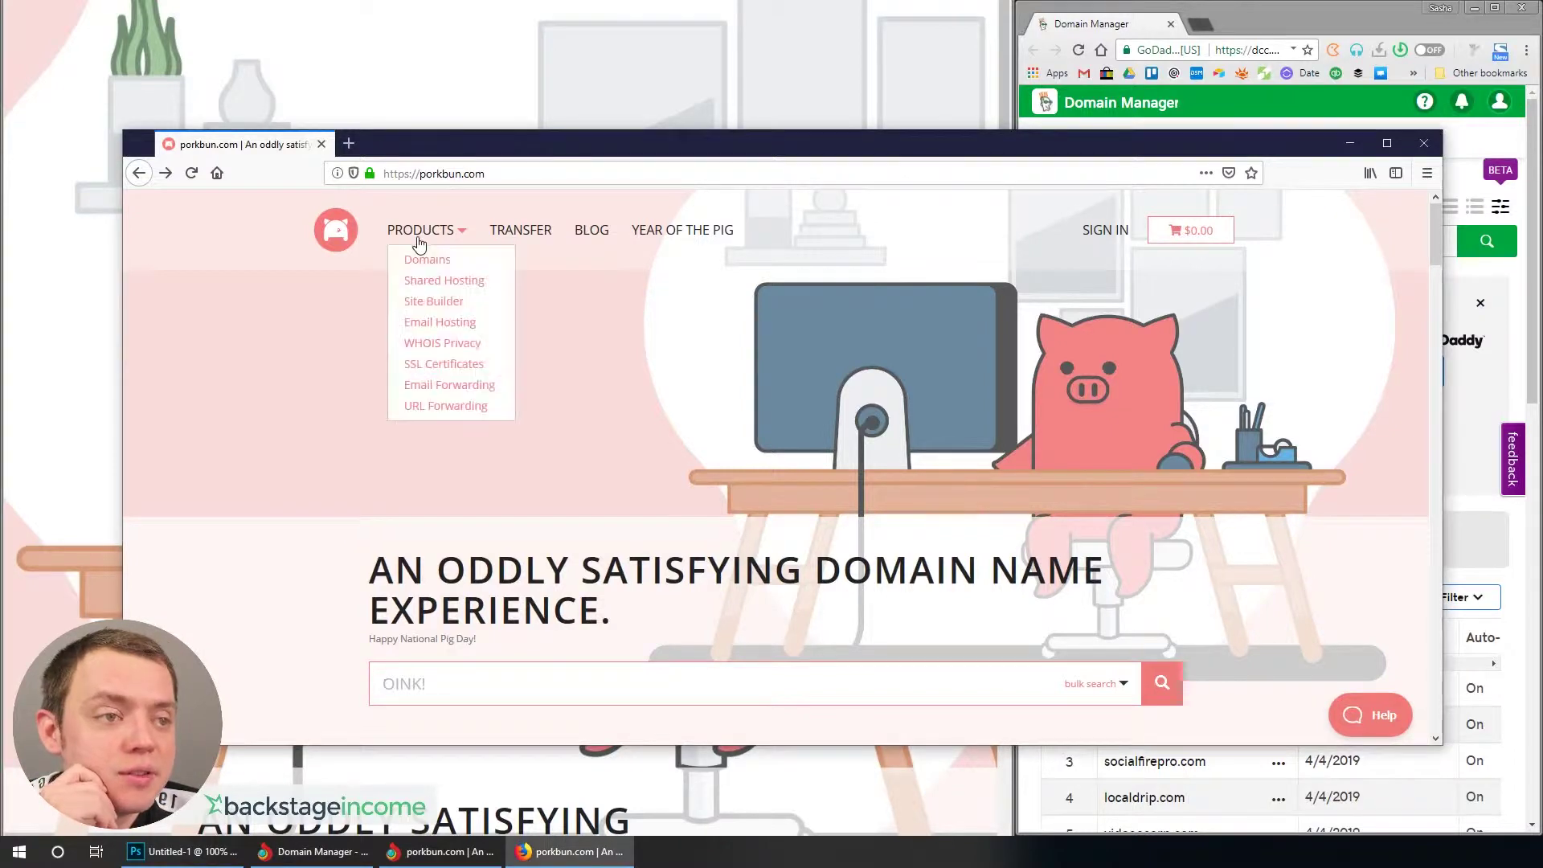
click(427, 257)
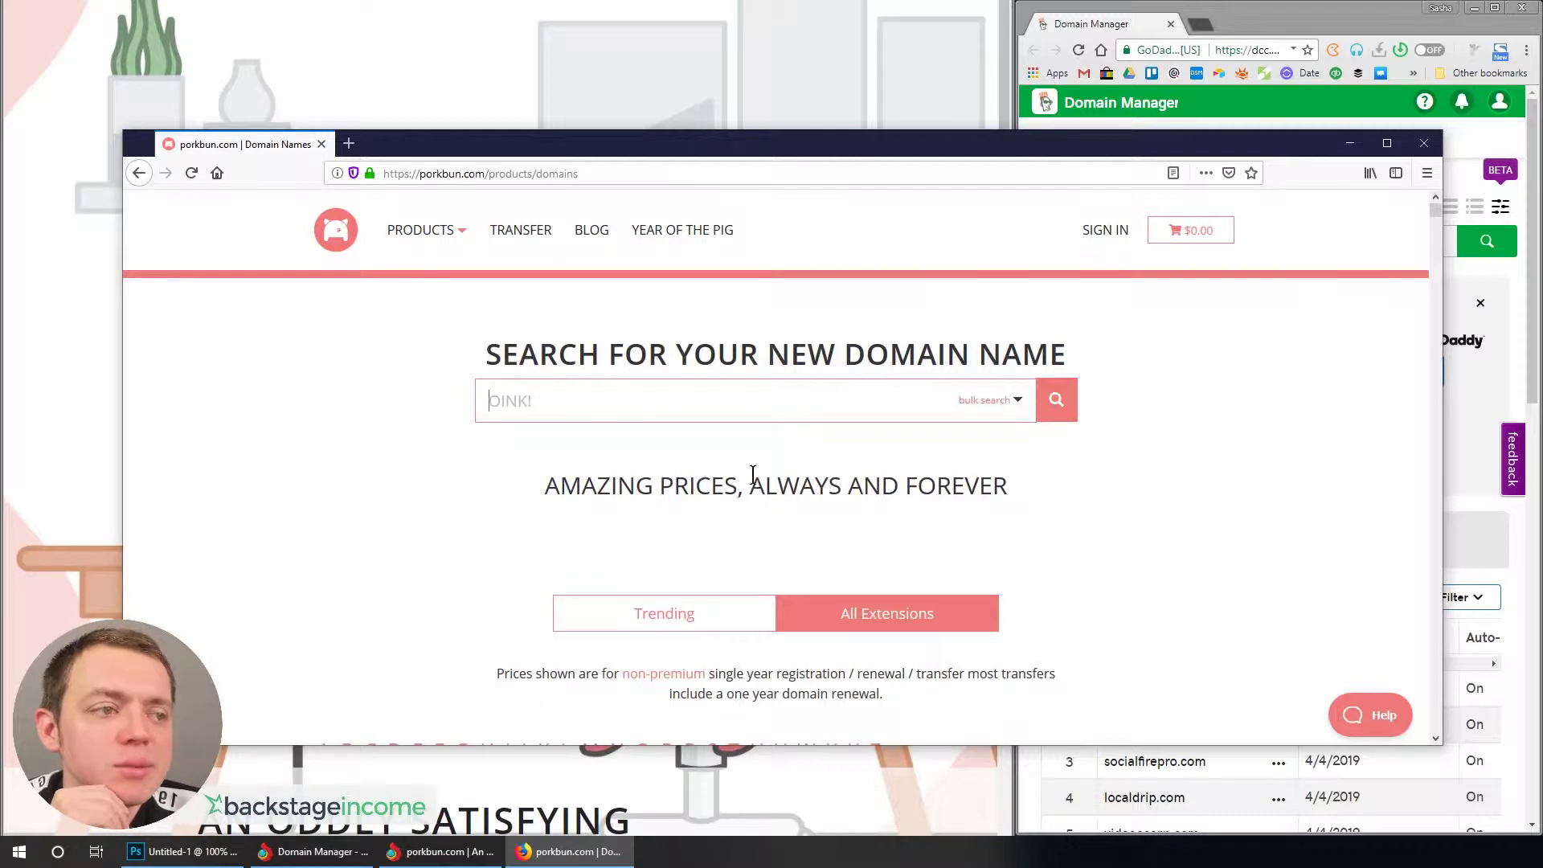
scroll(649, 451, down, 1)
scroll(647, 450, down, 3)
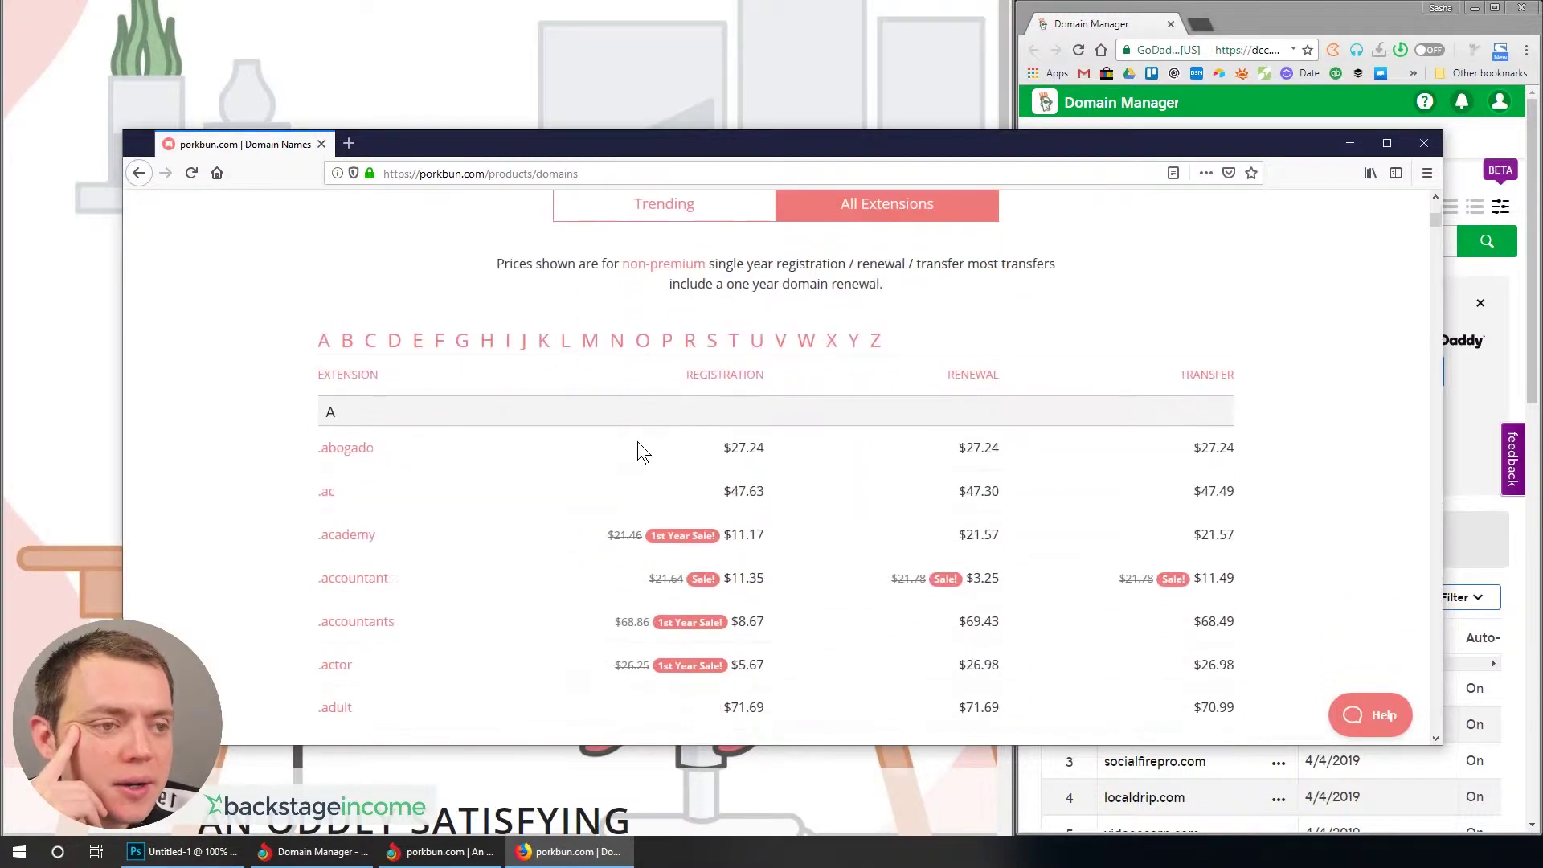
scroll(635, 440, down, 3)
scroll(630, 334, up, 5)
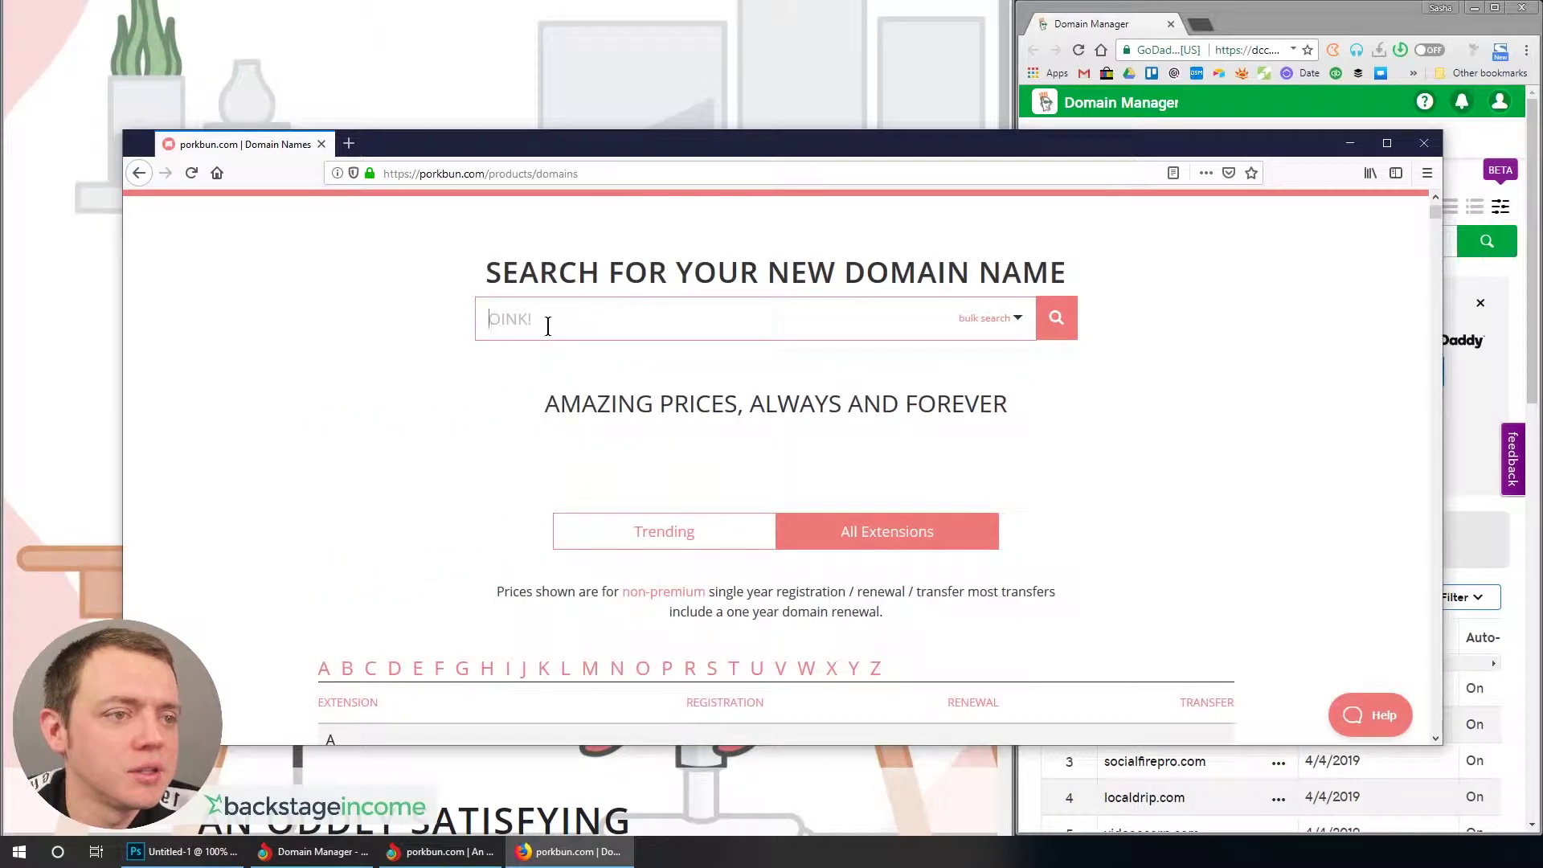
text(kickball957152.com)
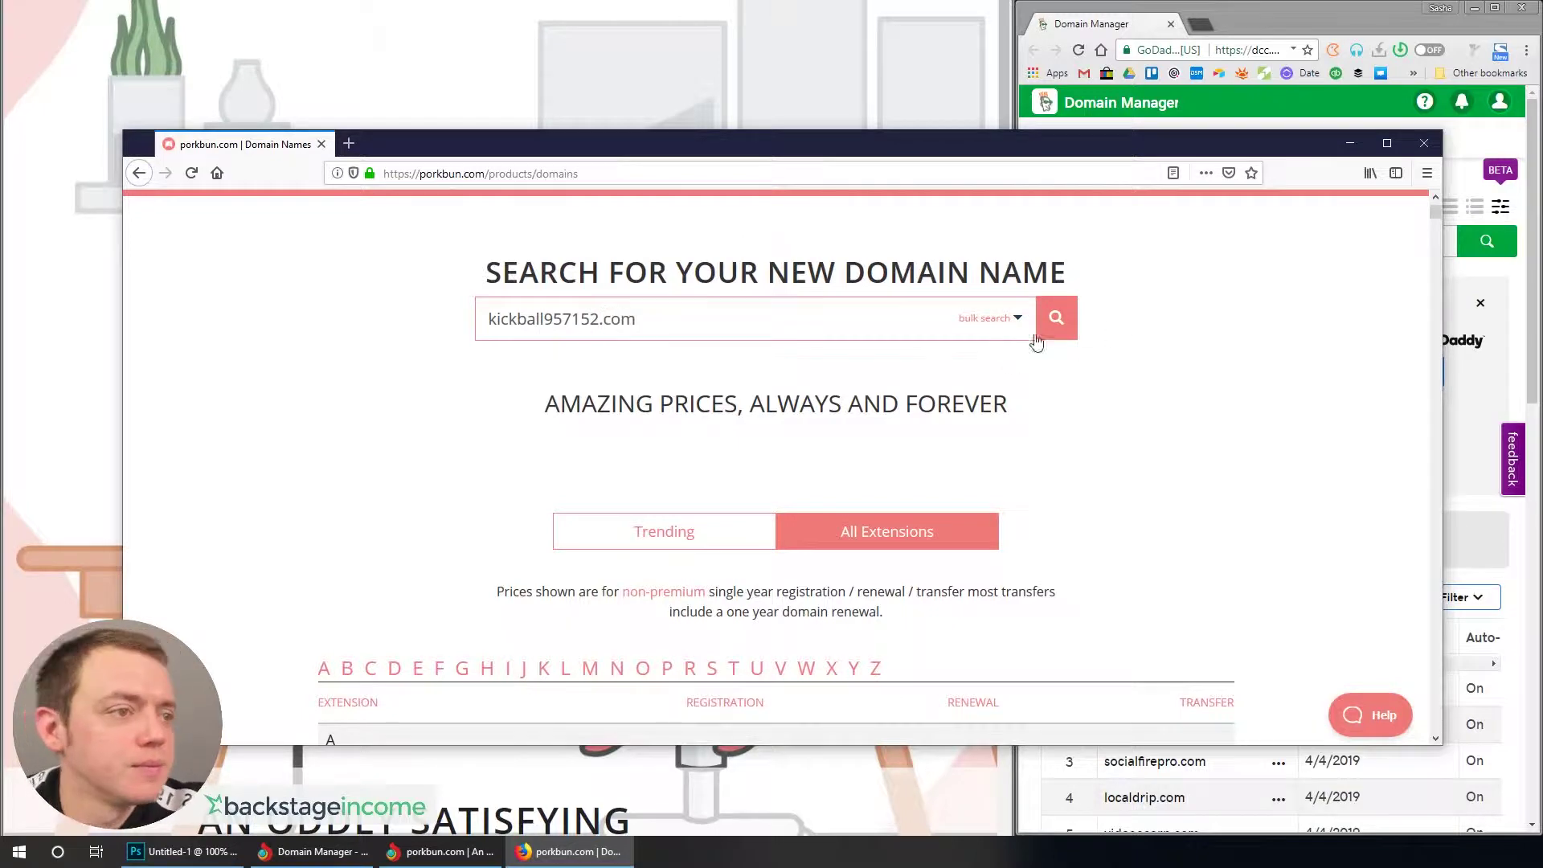
click(1058, 320)
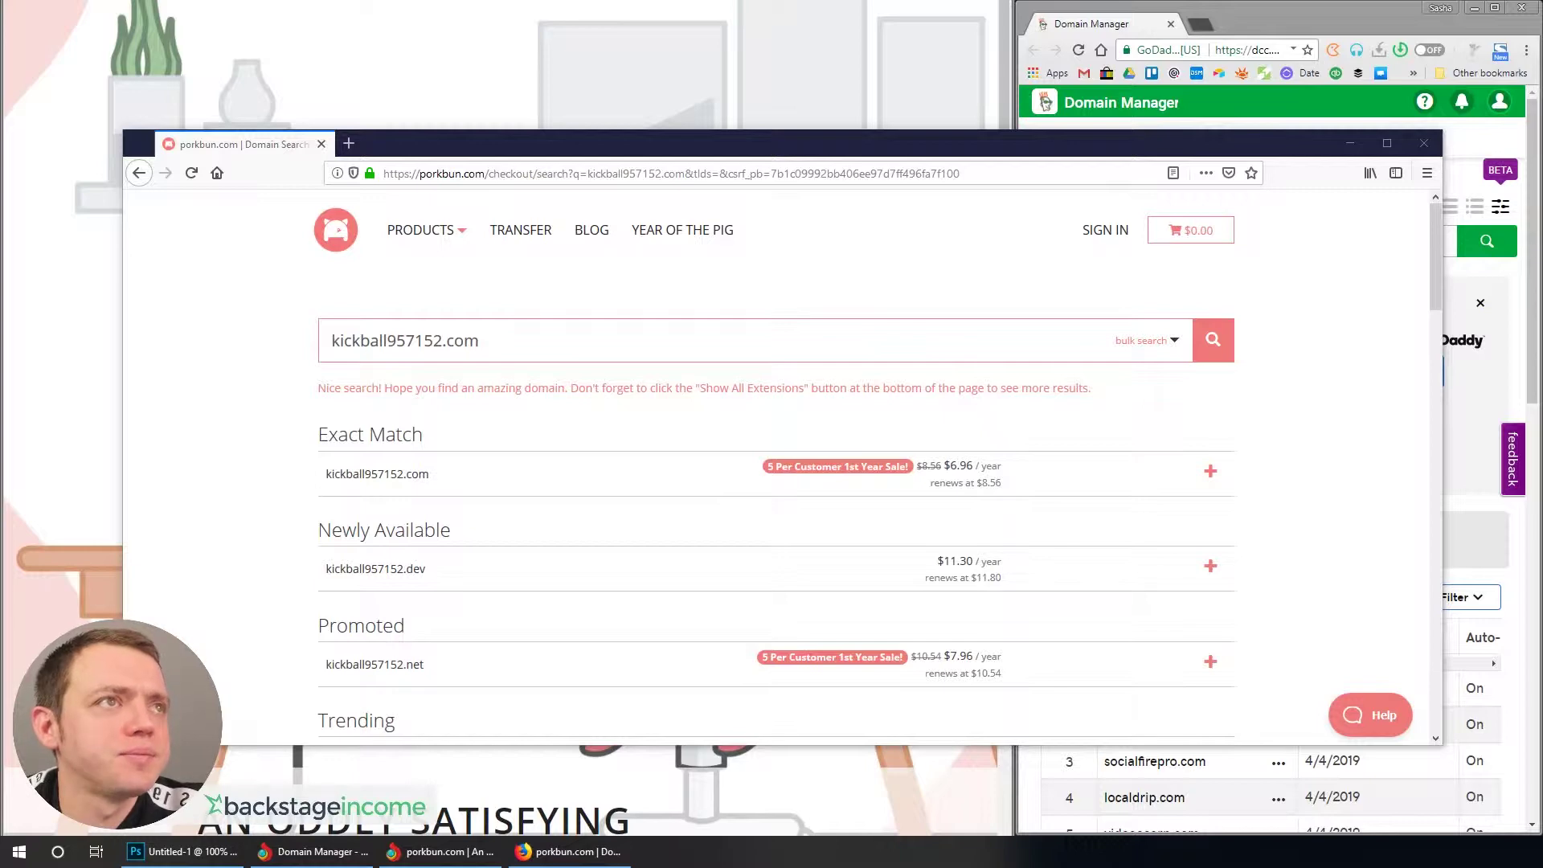
- Search kickball357.com on GoDaddy in a separate window, note its $2.99 first-year price, then minimize it
drag(504, 76, 475, 276)
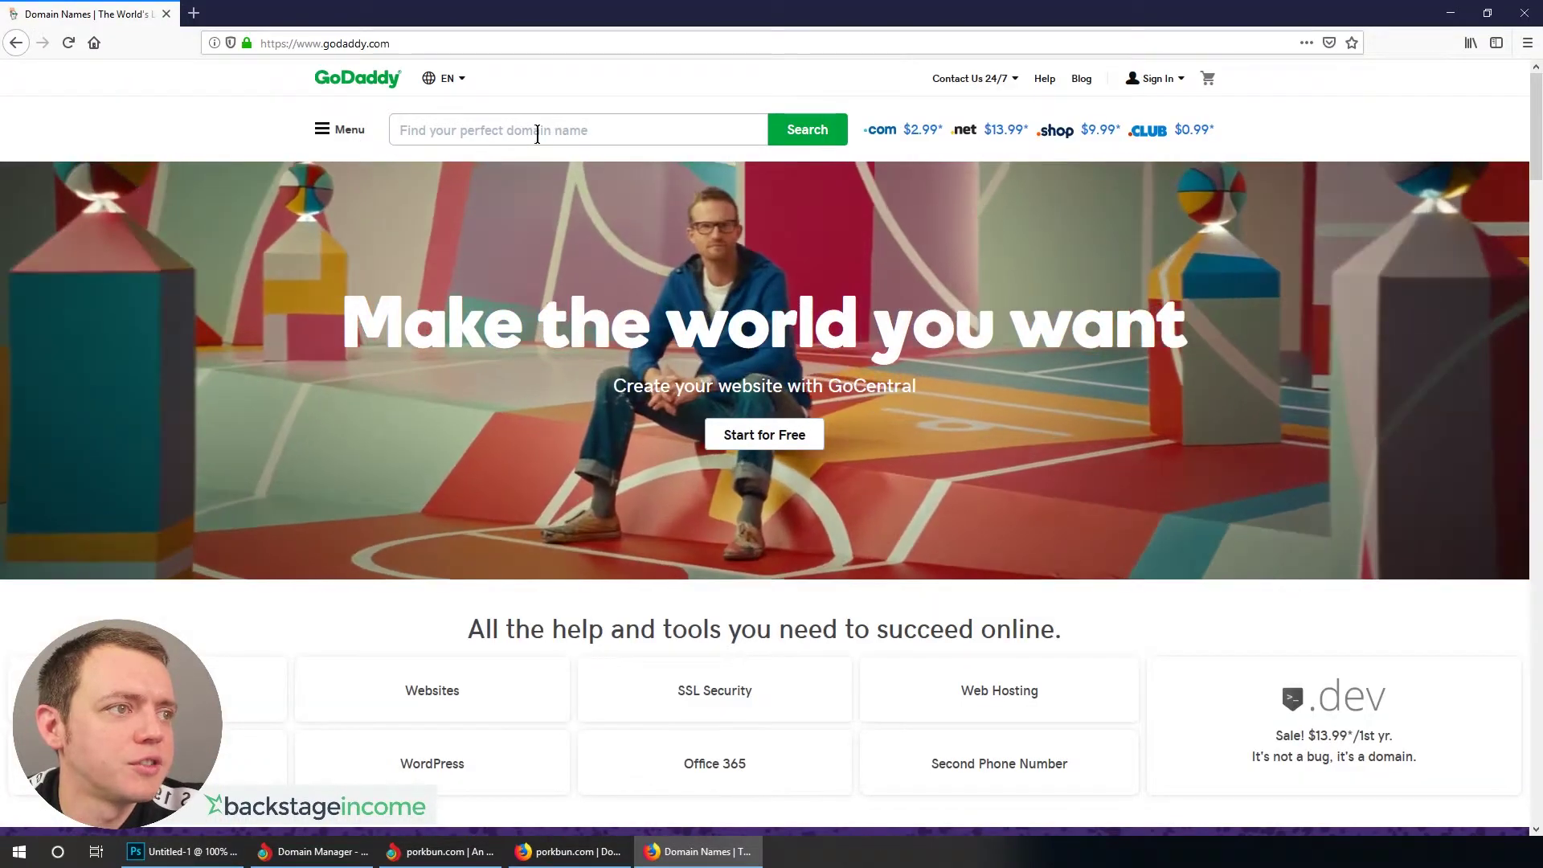
click(524, 131)
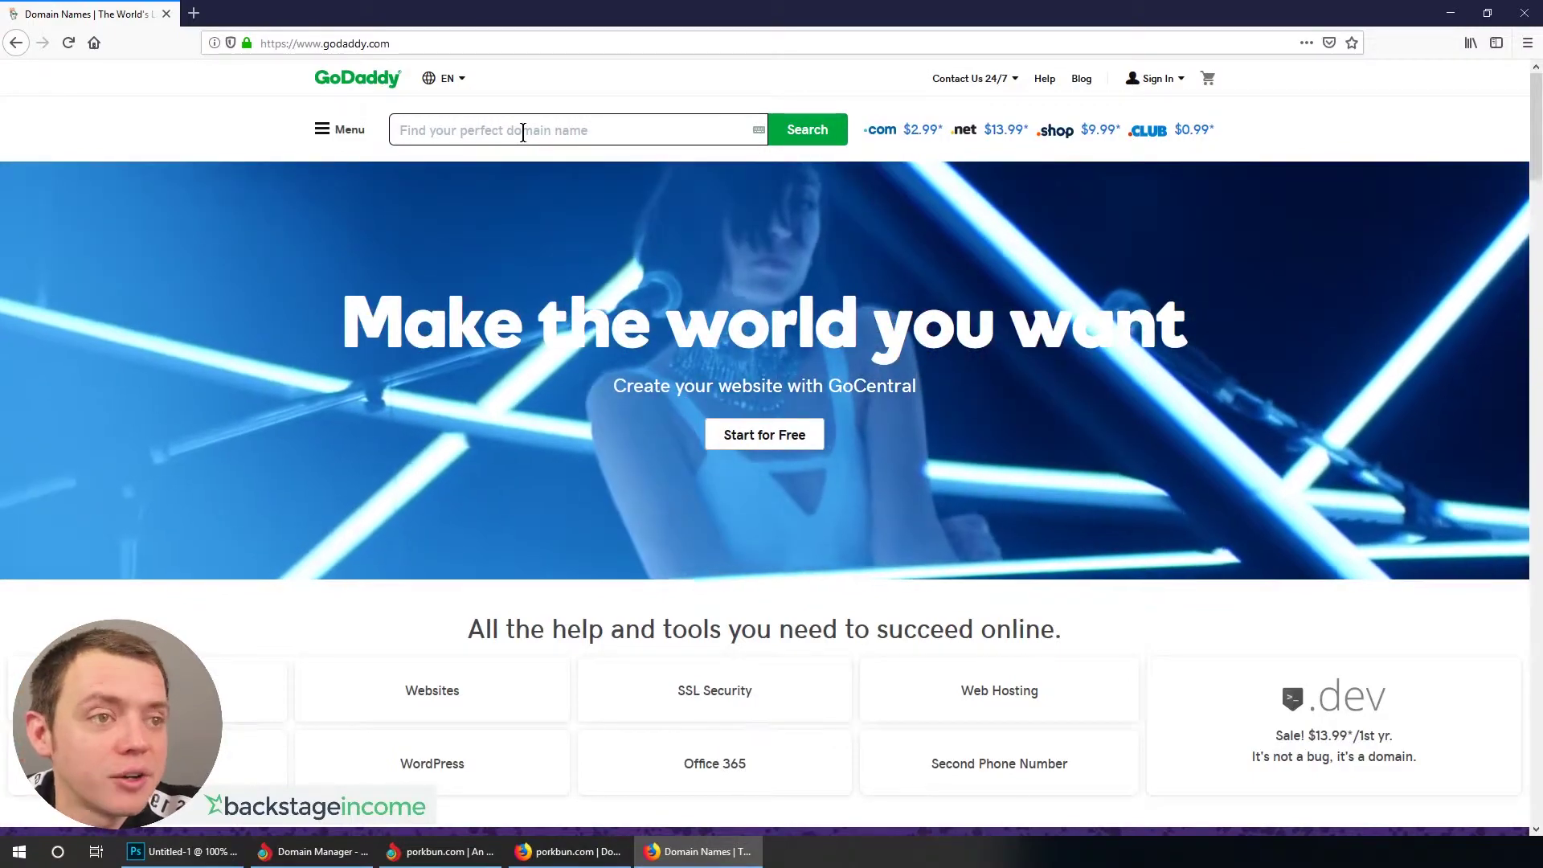
text(kickball35)
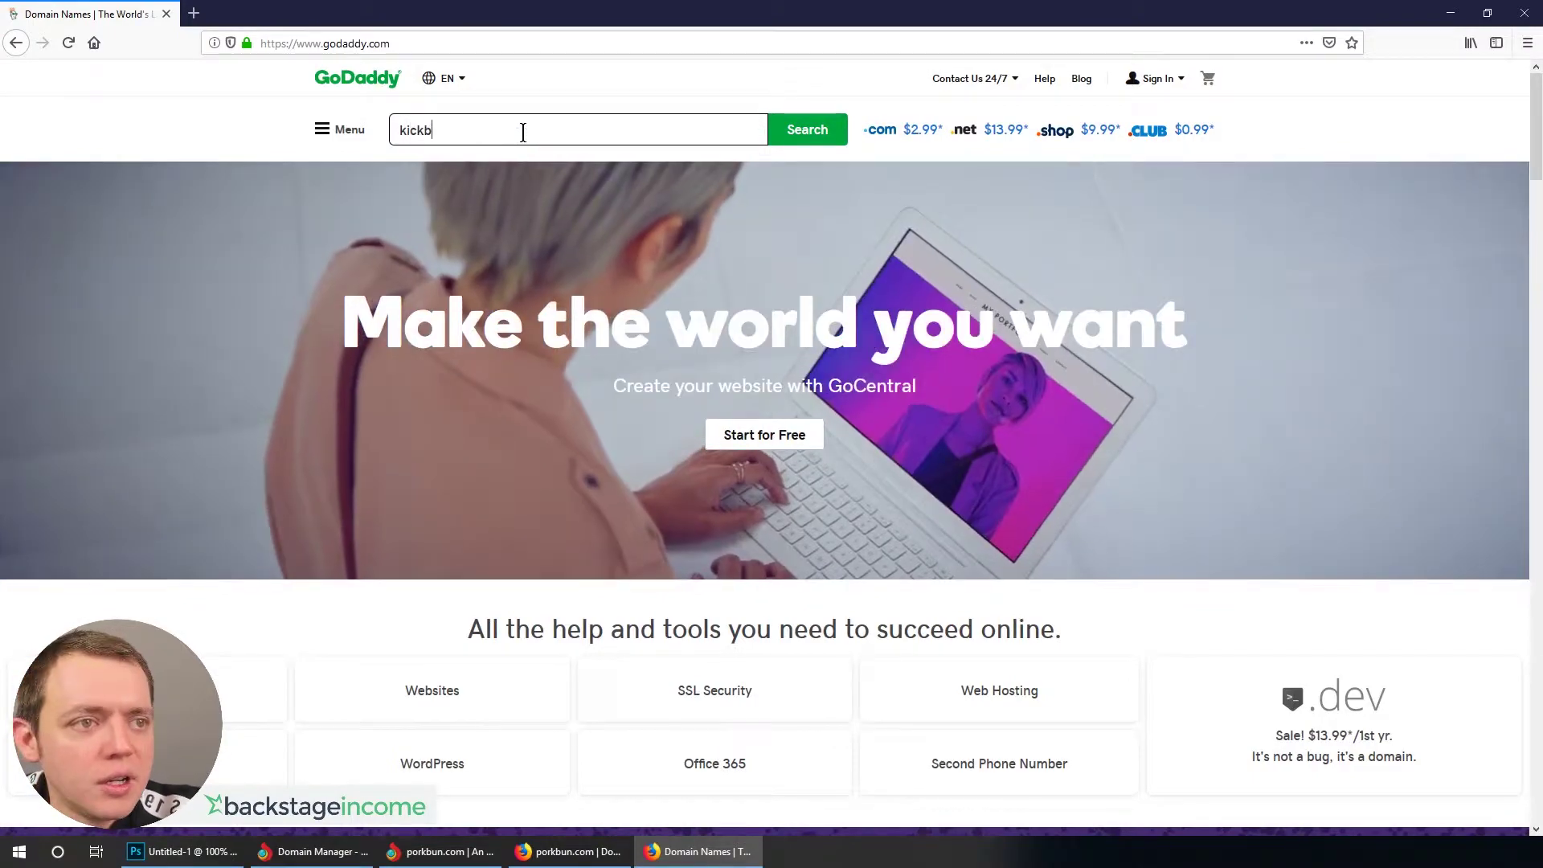
text(7.com)
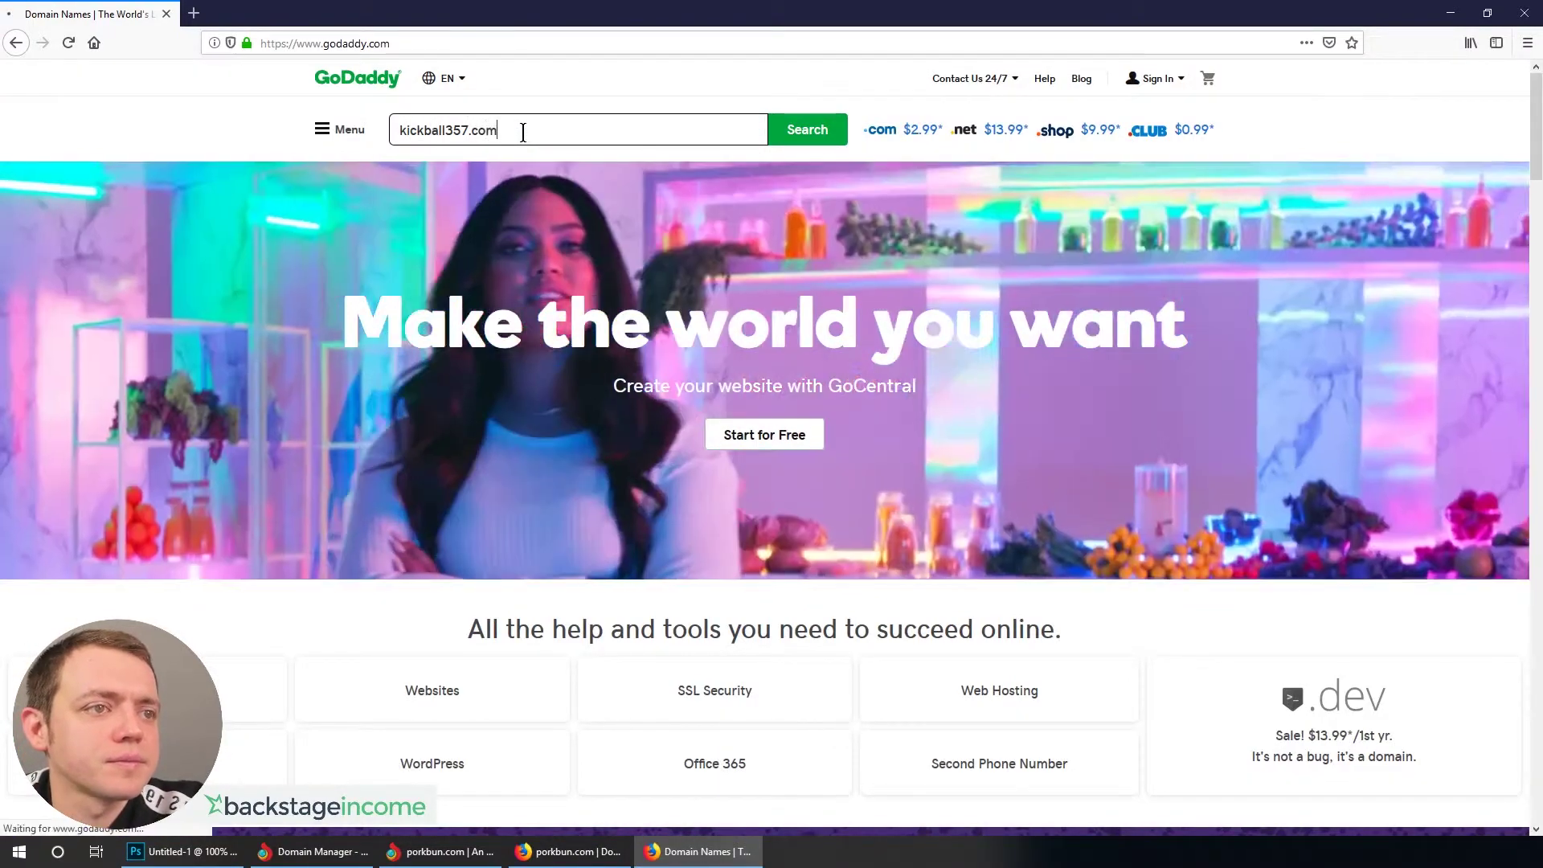
key(Return)
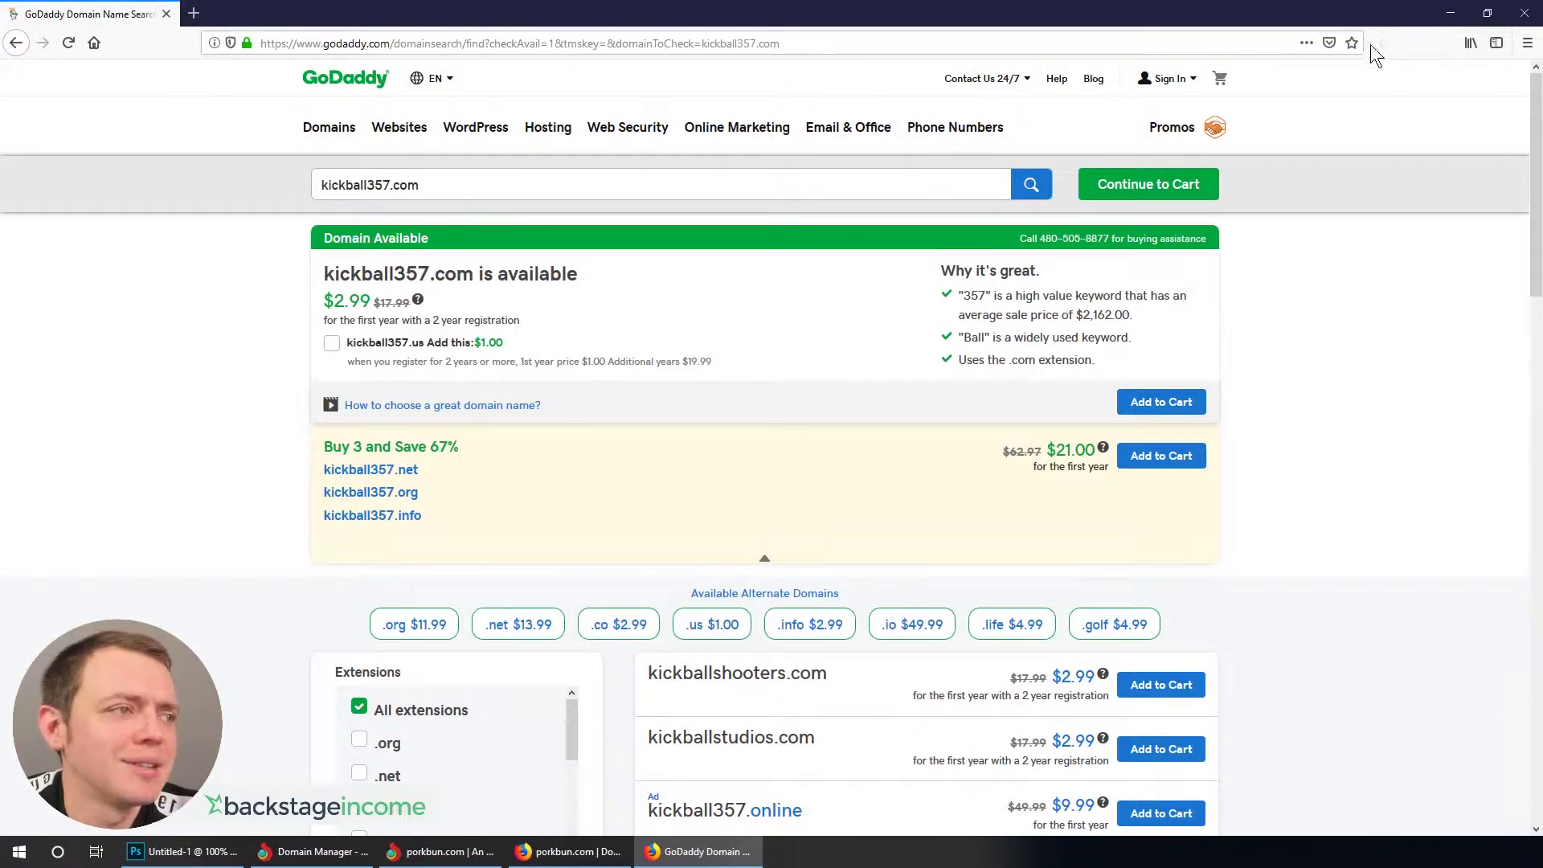
click(1443, 16)
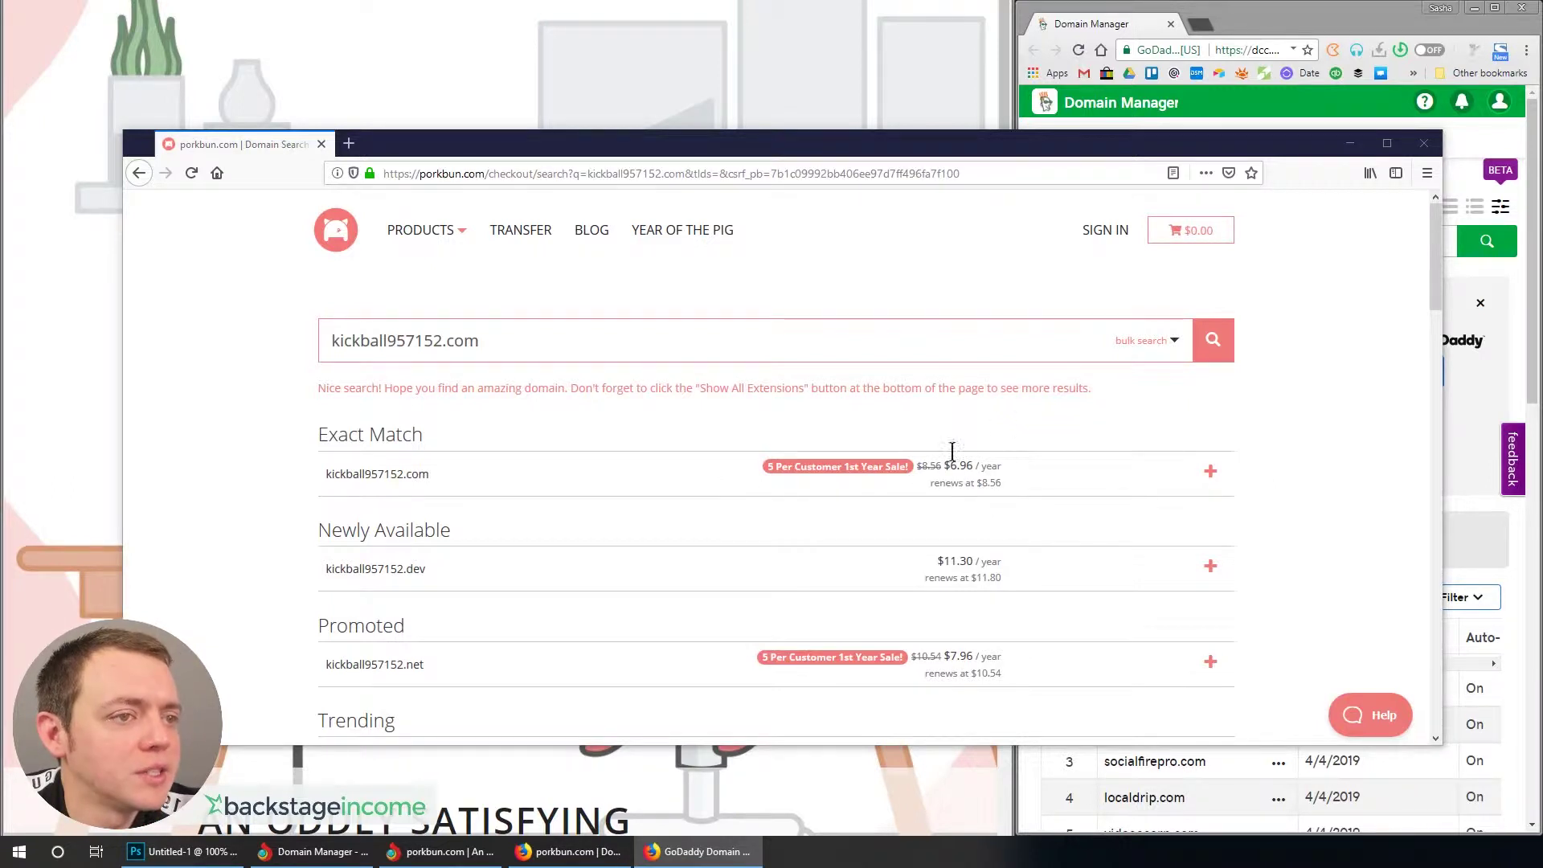
- Bring Porkbun's transfer page to the front in Chrome, with five GoDaddy domains in its Transfer List
click(519, 240)
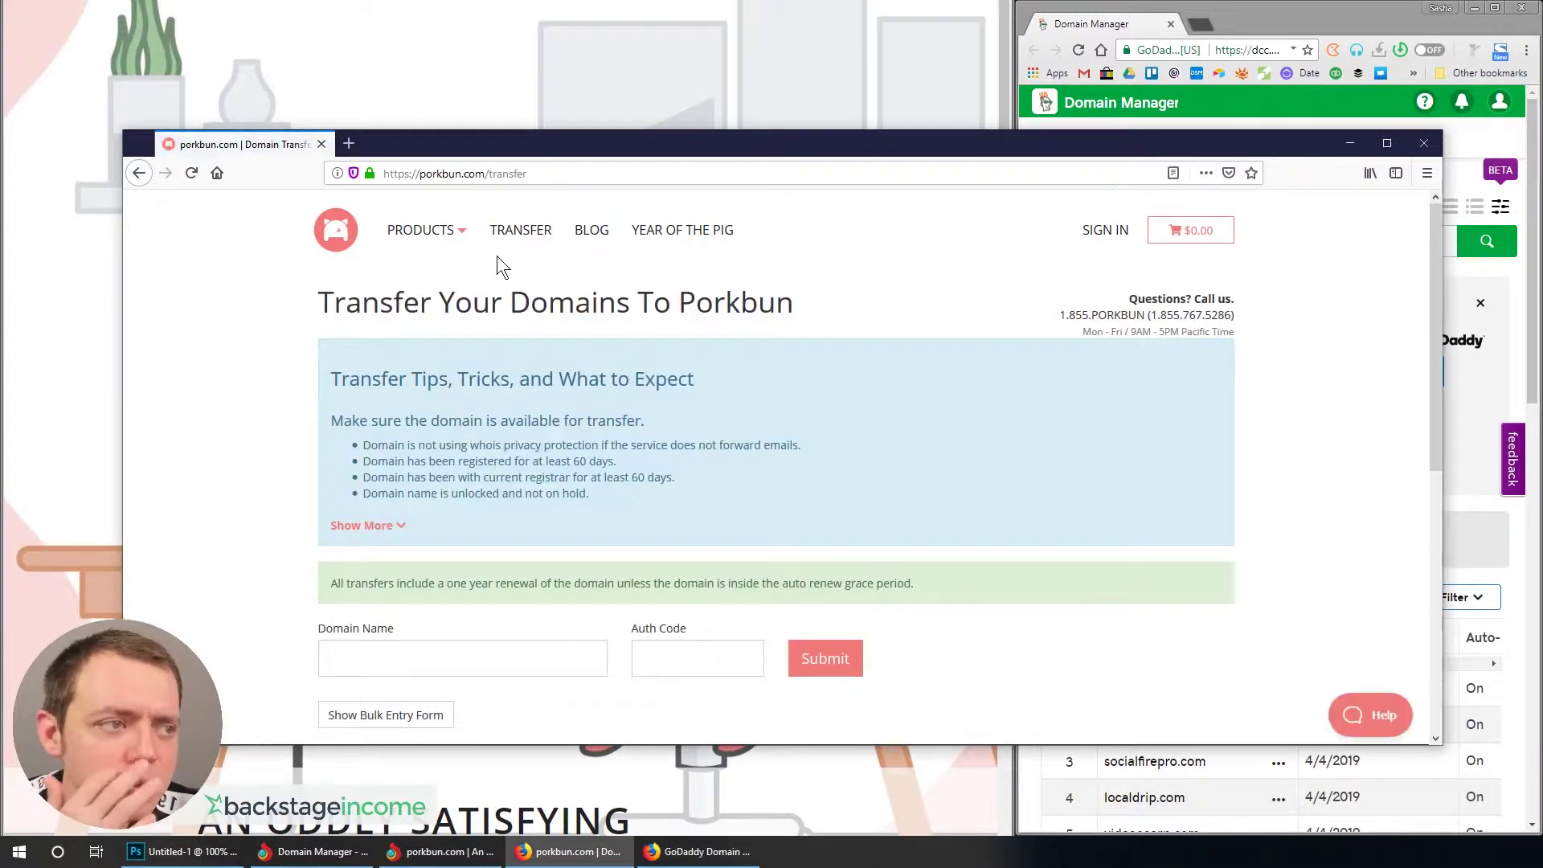
scroll(446, 635, down, 4)
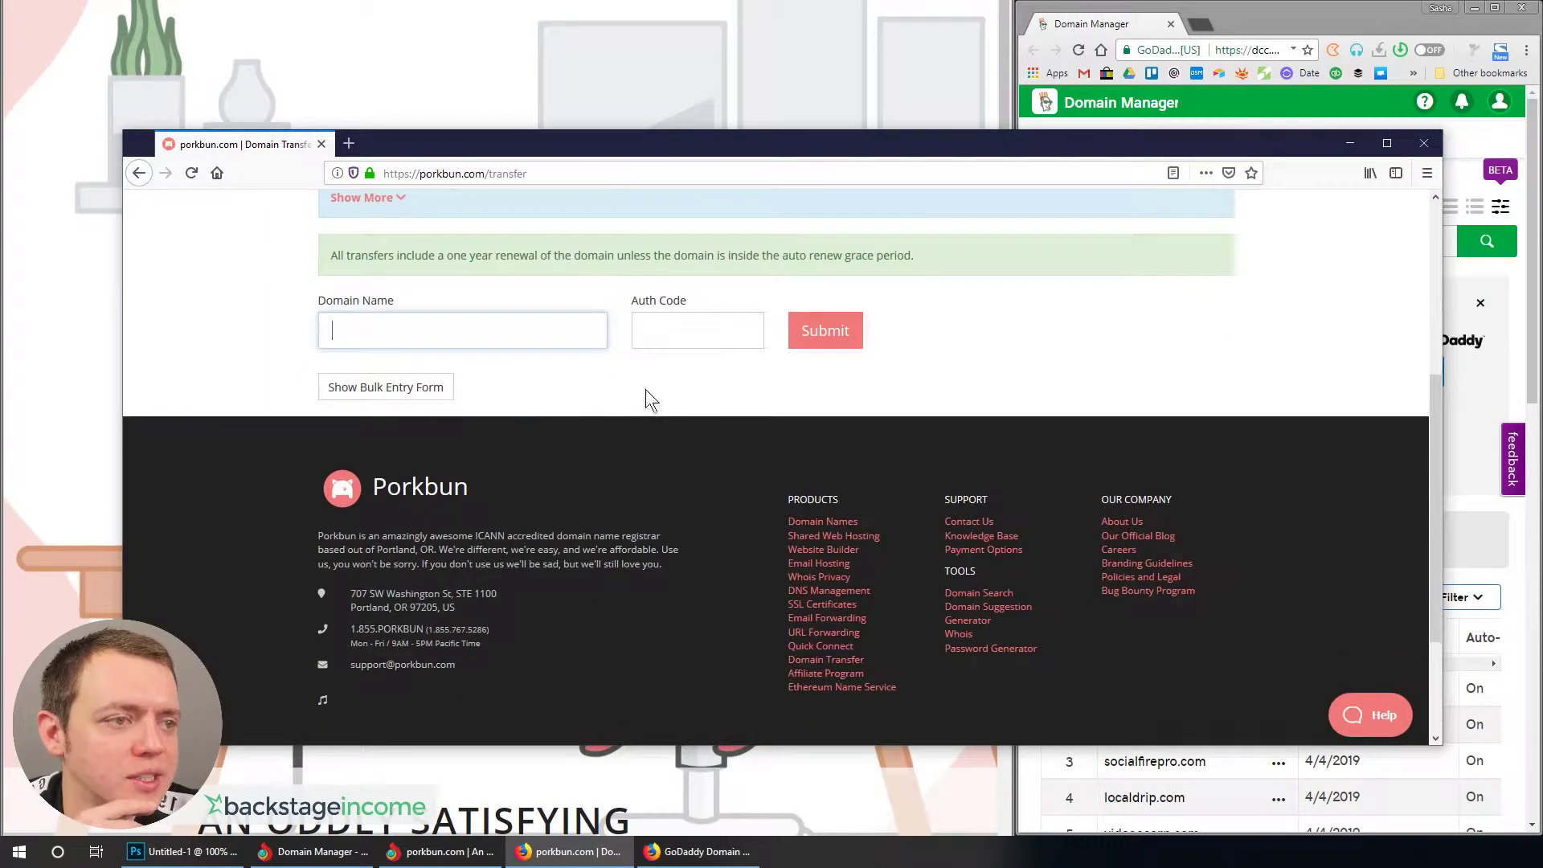
scroll(741, 390, up, 5)
click(1351, 143)
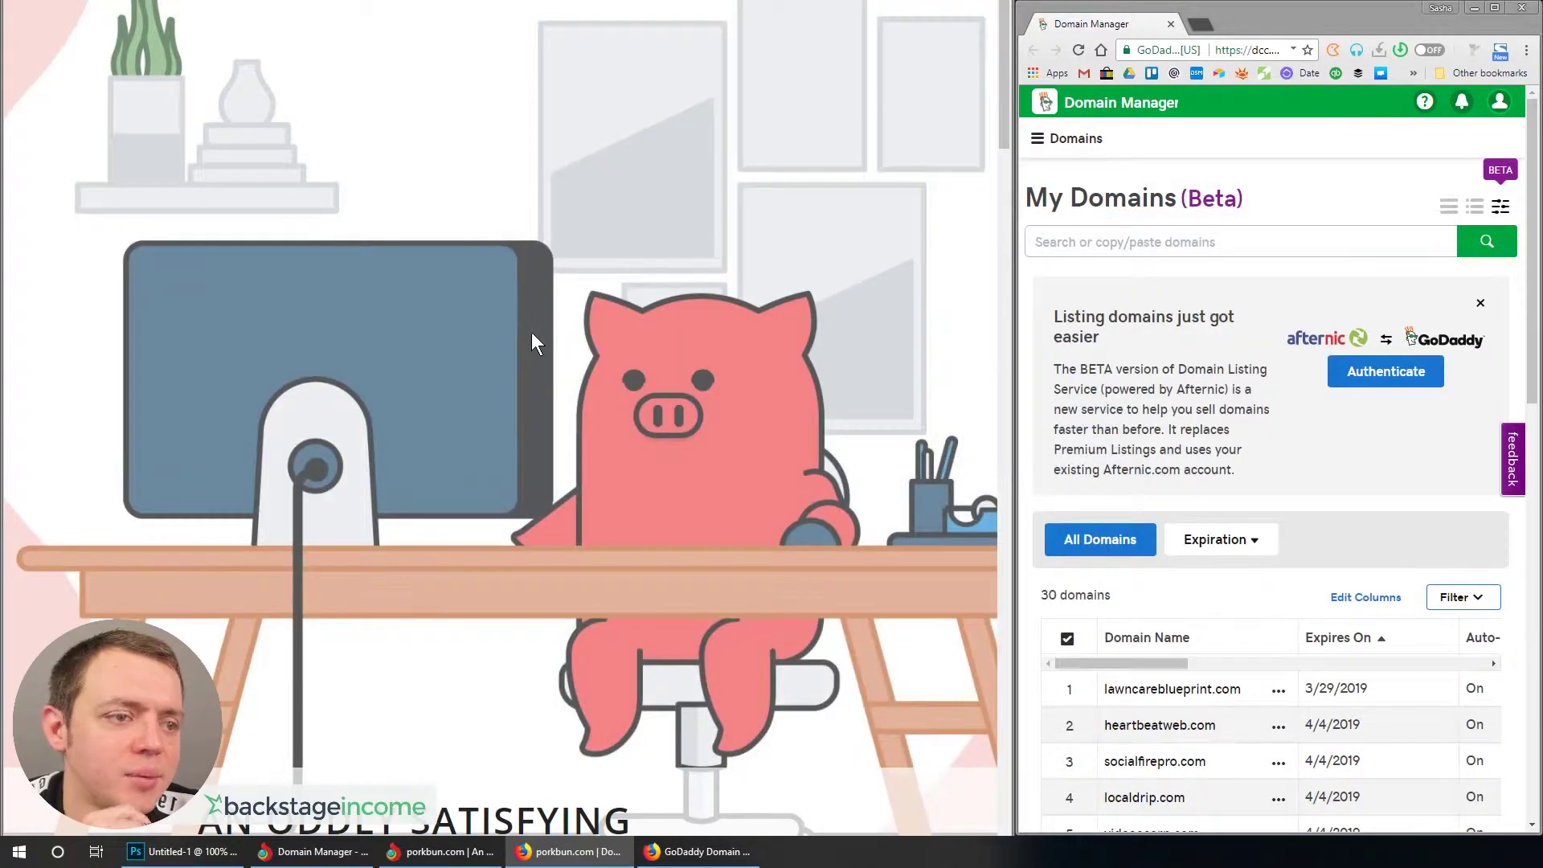
scroll(526, 336, down, 5)
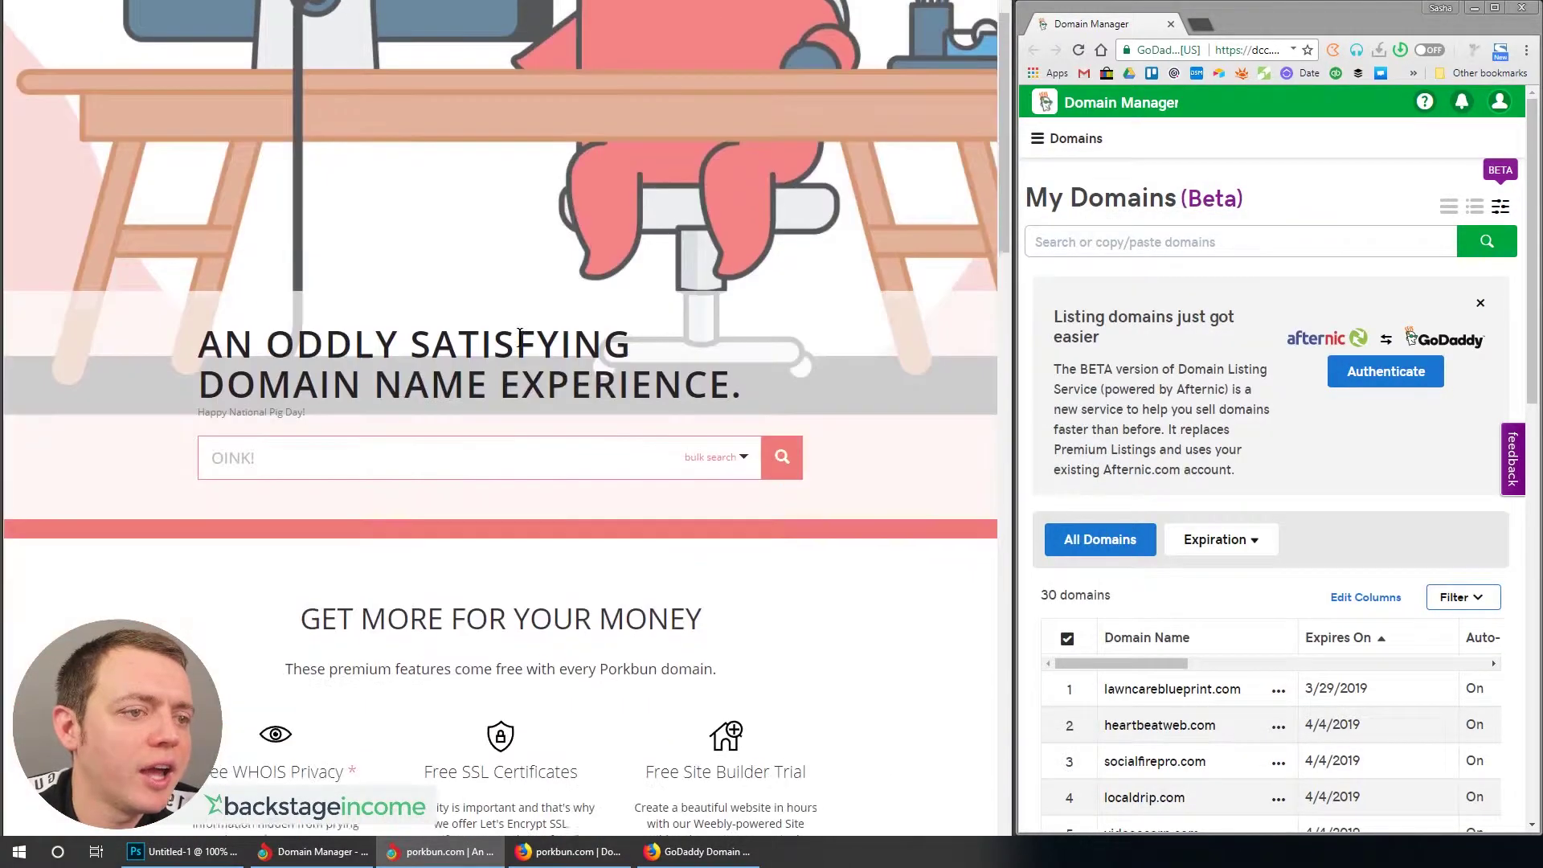
scroll(519, 337, up, 5)
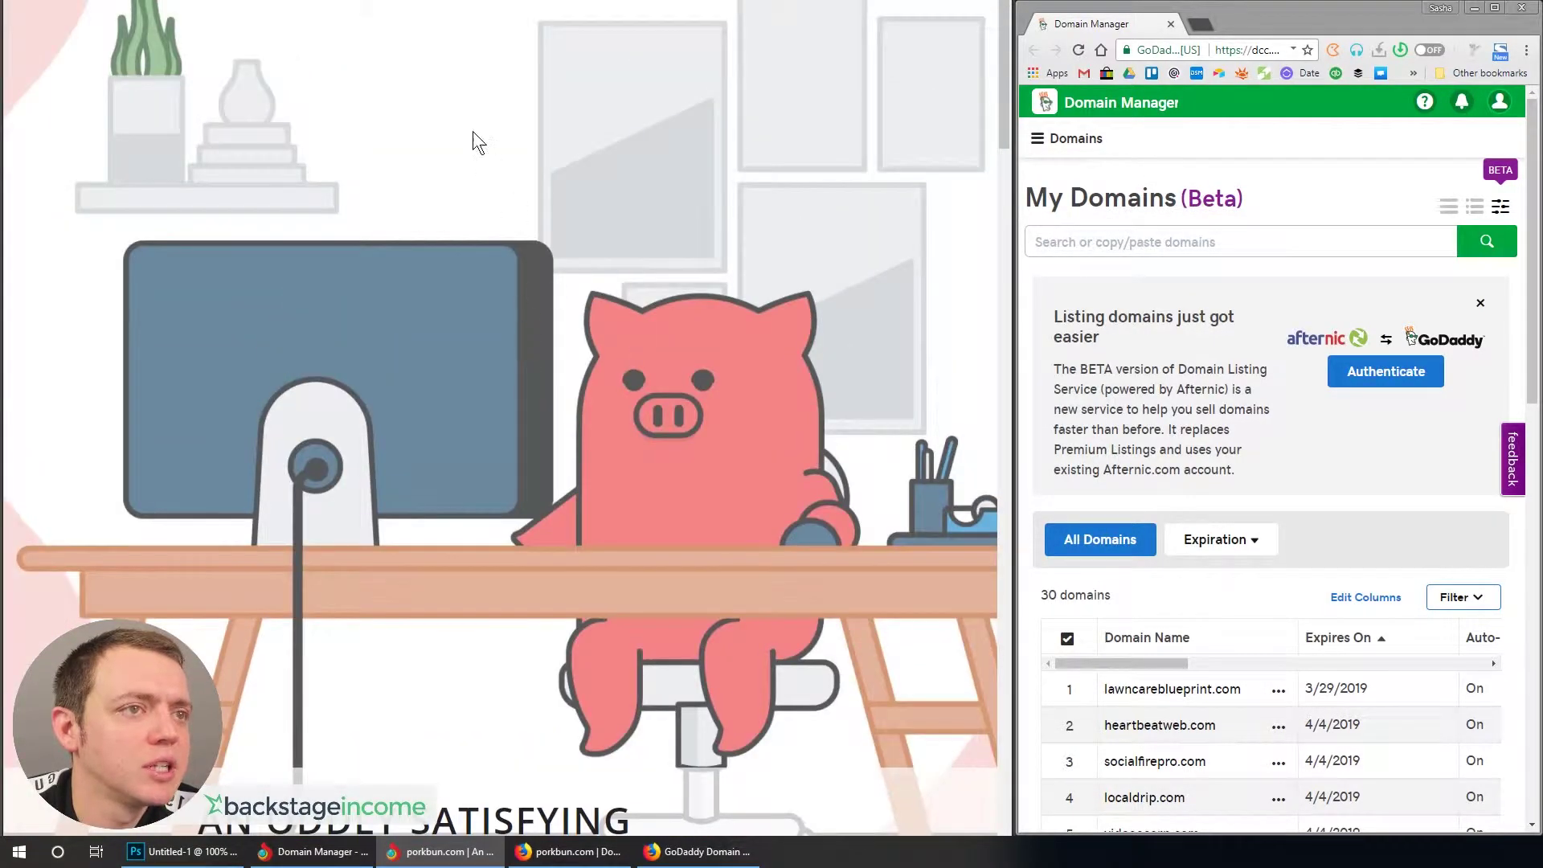
key(ctrl+Tab)
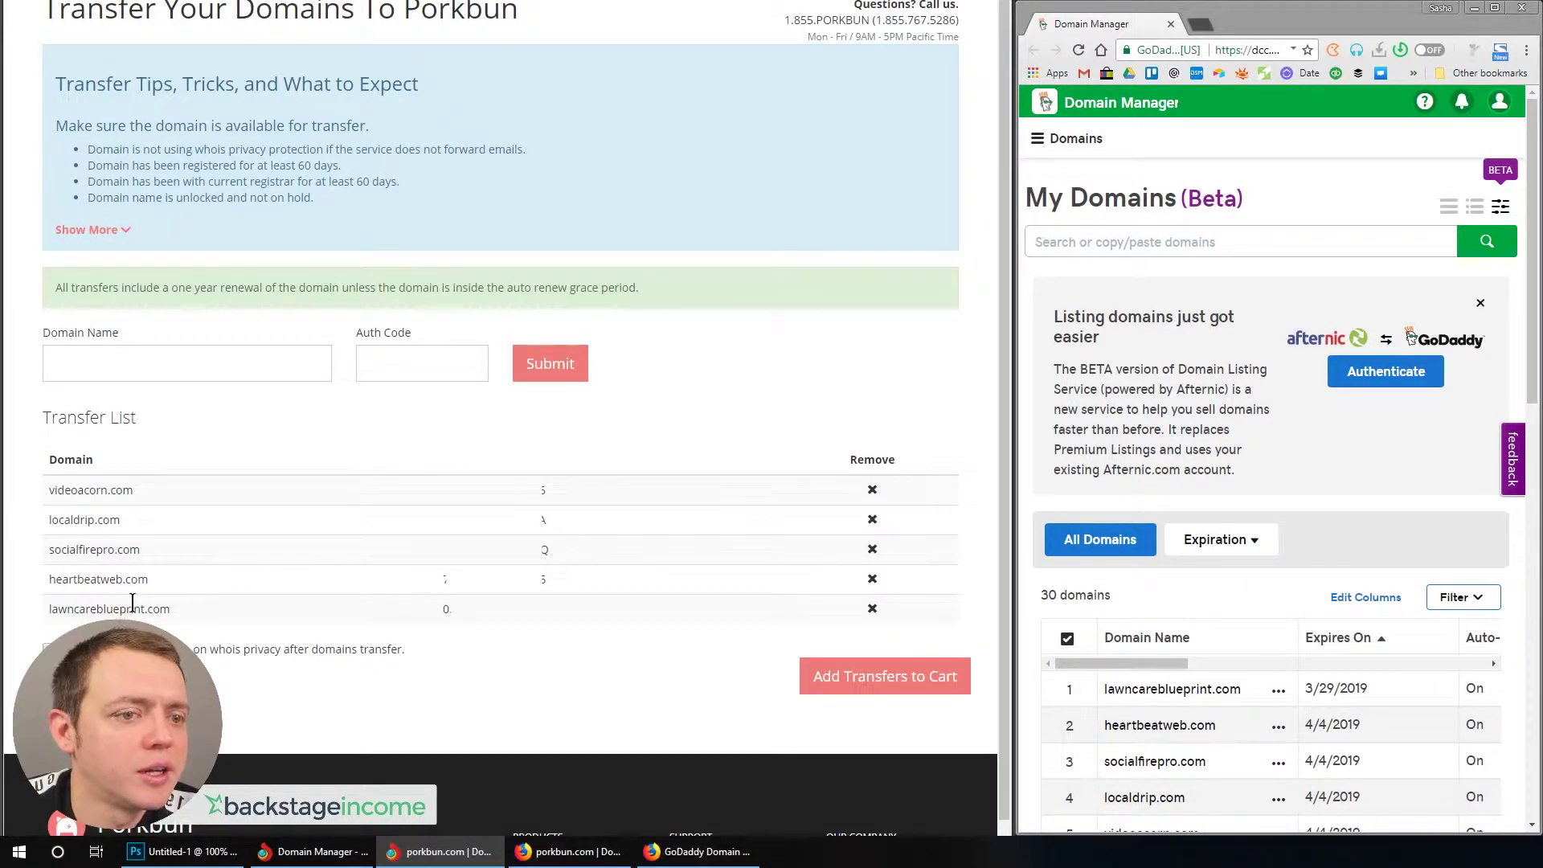
- Open geekyshark.com's settings in Domain Manager, showing auto renew on and domain lock off, and move the window aside
click(1169, 696)
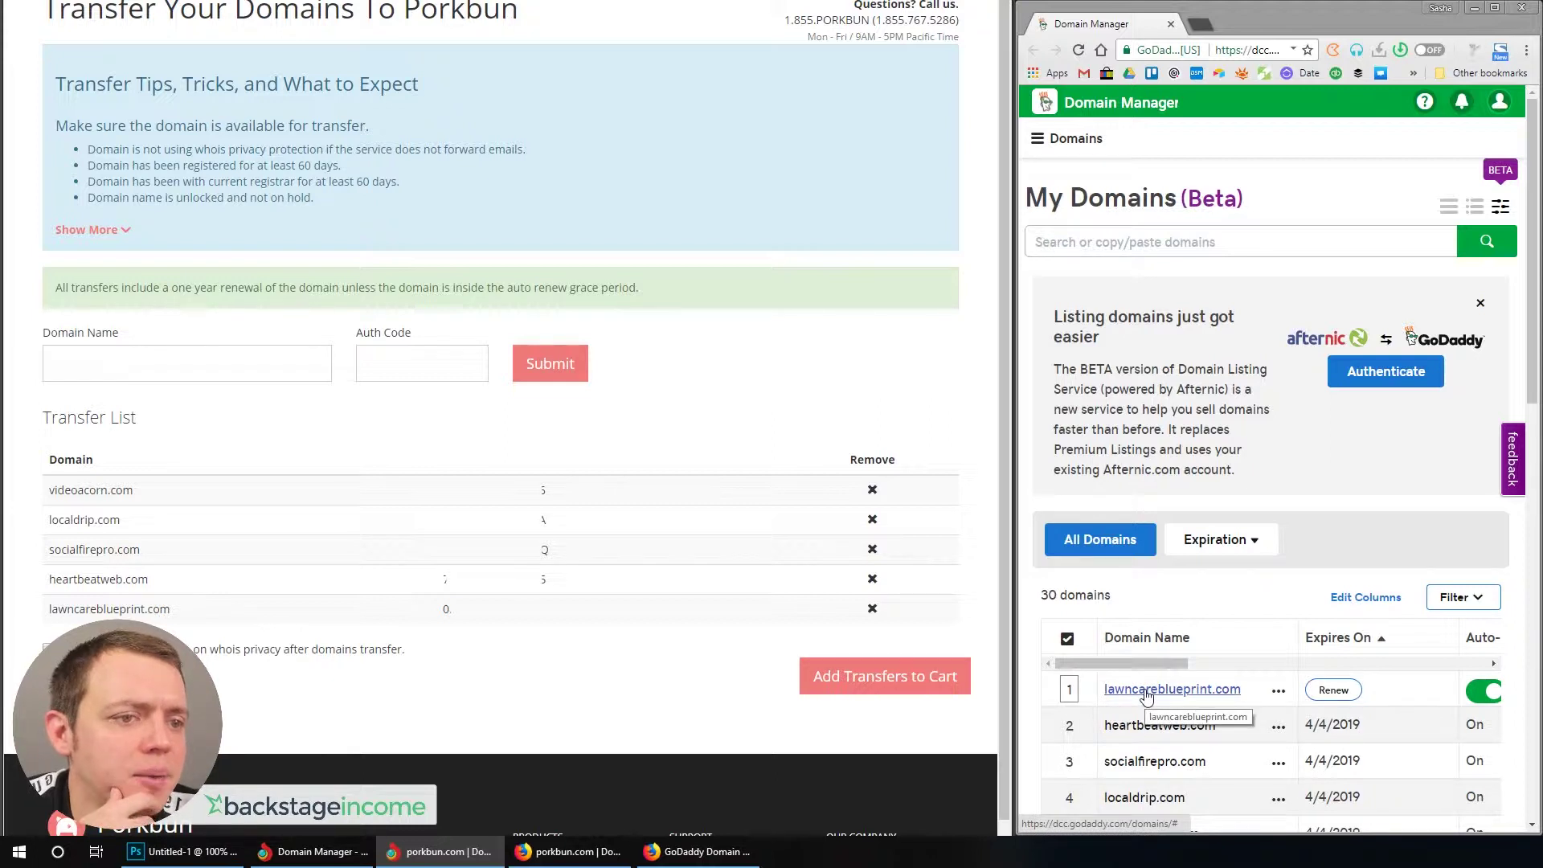
scroll(1148, 697, down, 1)
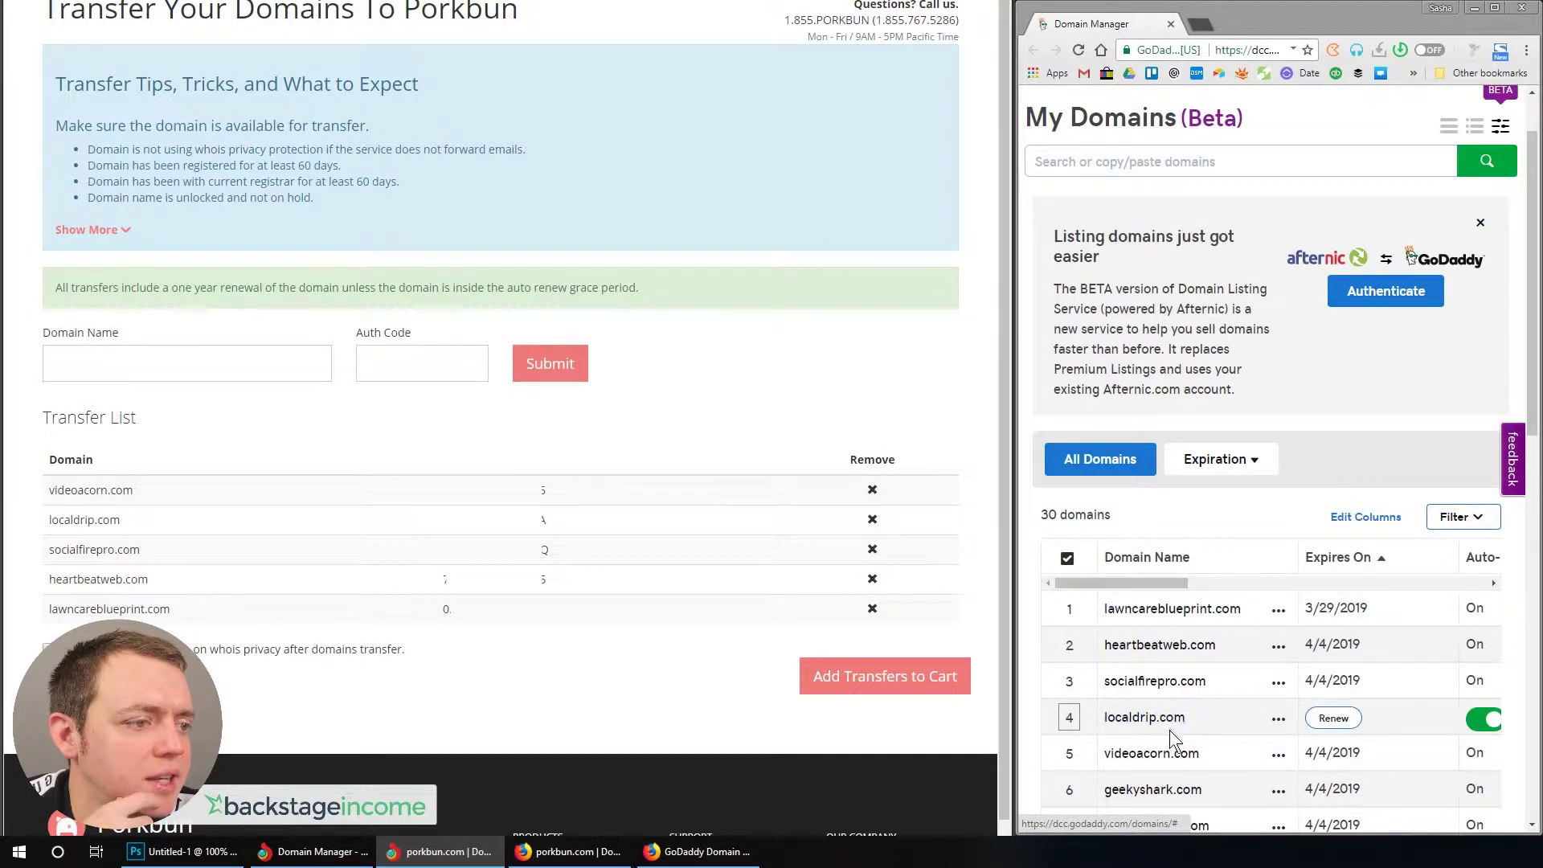
click(1164, 797)
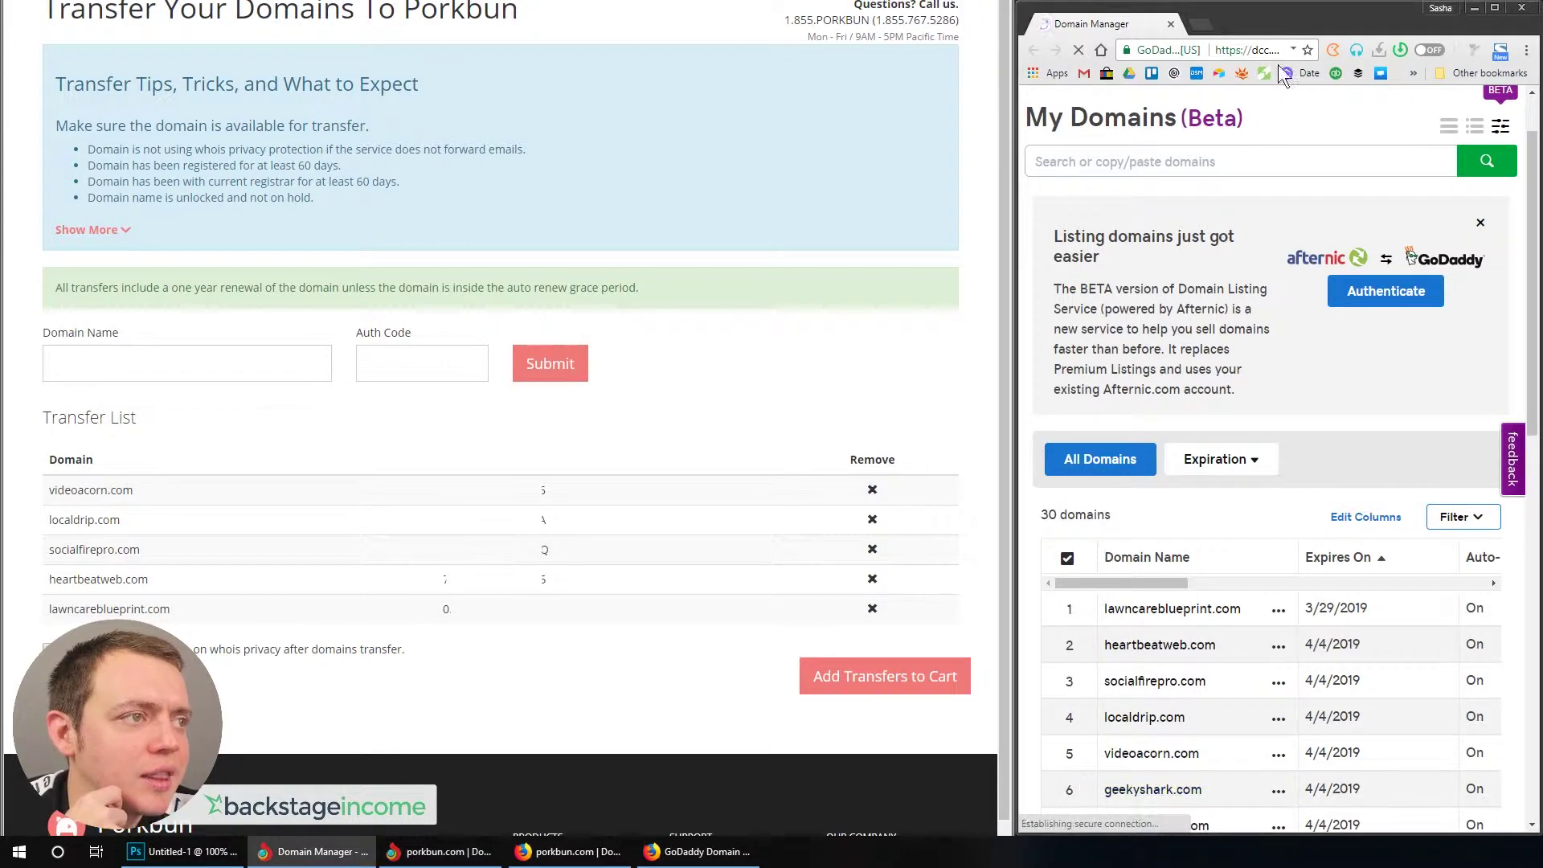
drag(1278, 9, 1494, 503)
key(super+Down)
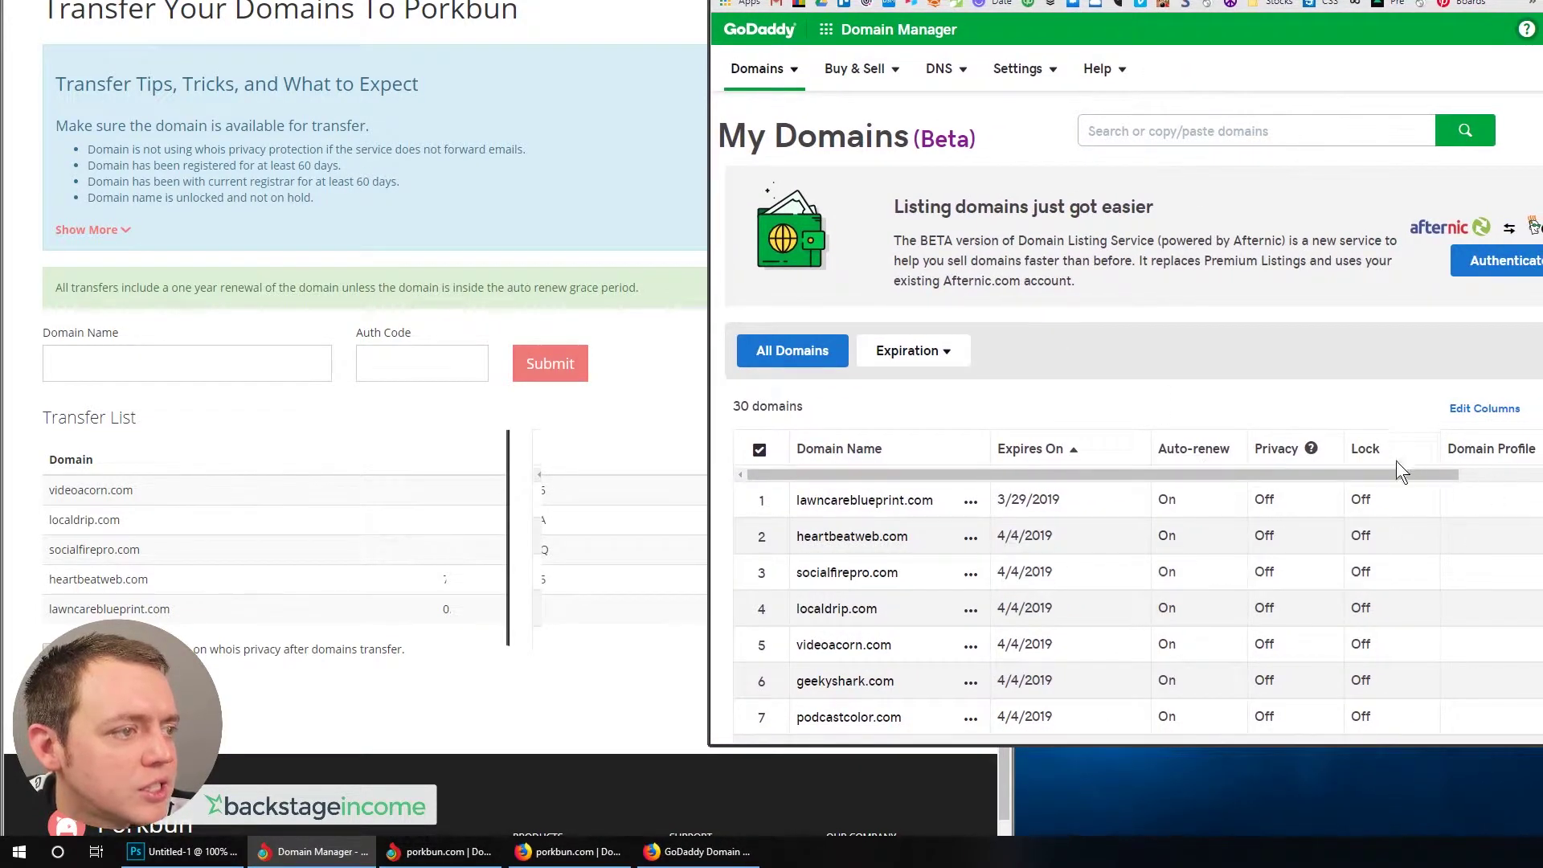
mouse_move(1367, 501)
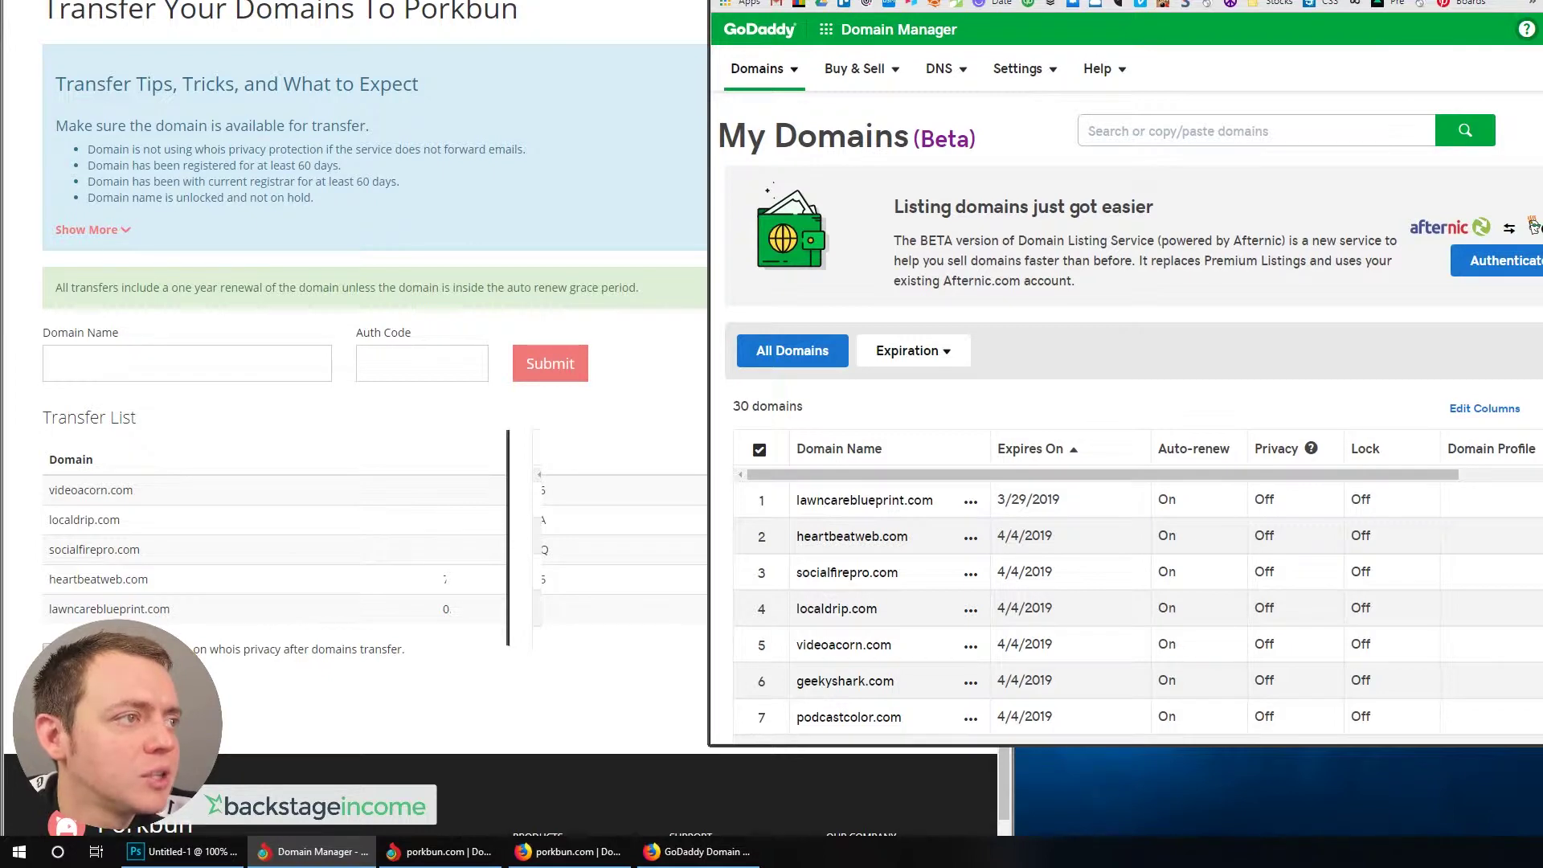
drag(884, 2, 1542, 321)
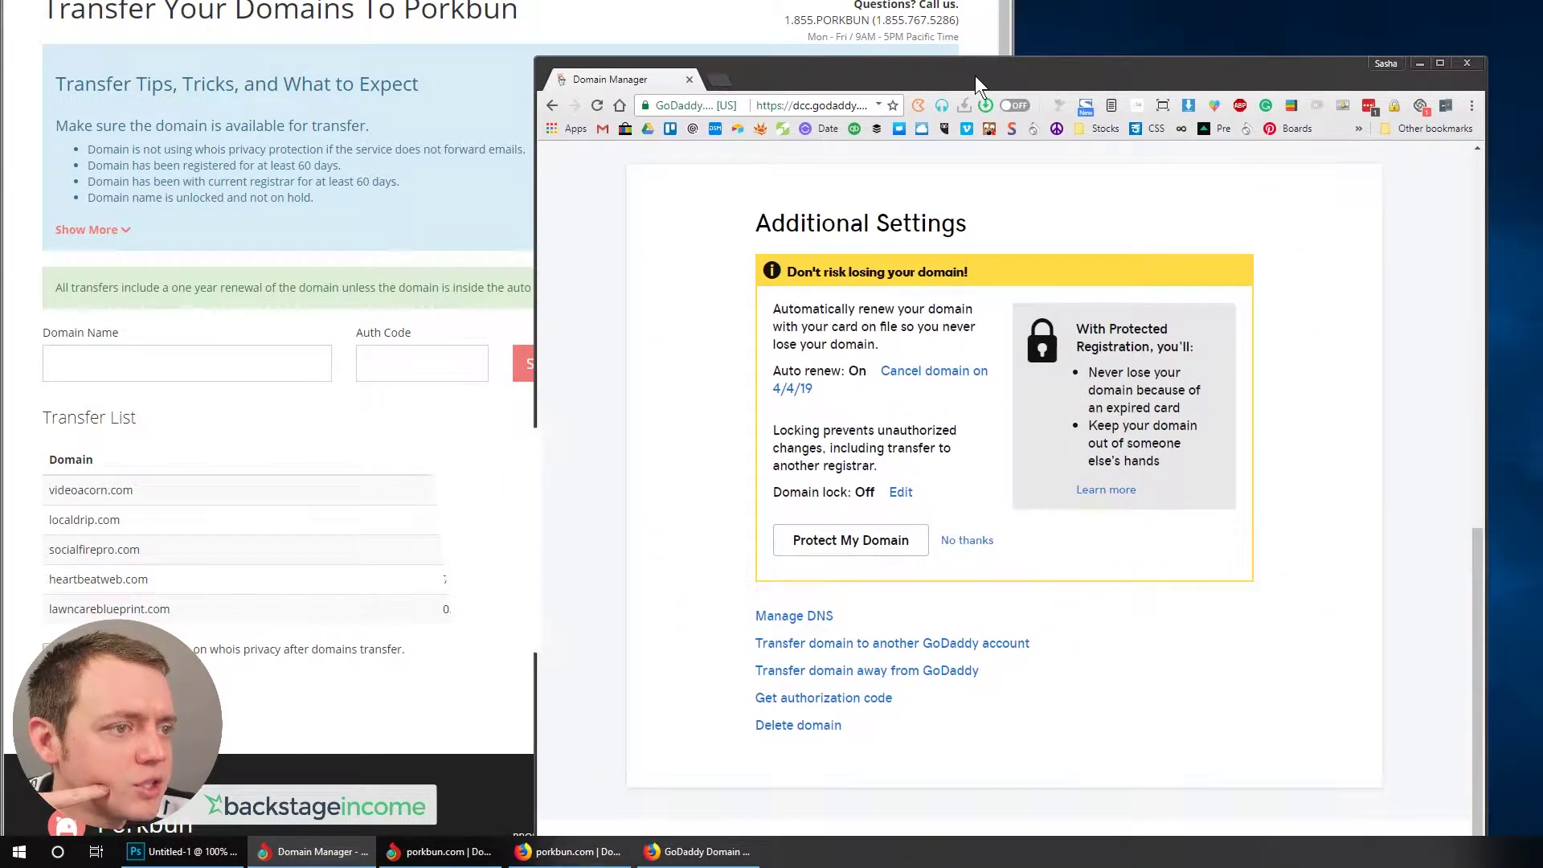
- Request the domain's authorization code by e-mail and move Domain Manager onto the other monitor
click(802, 704)
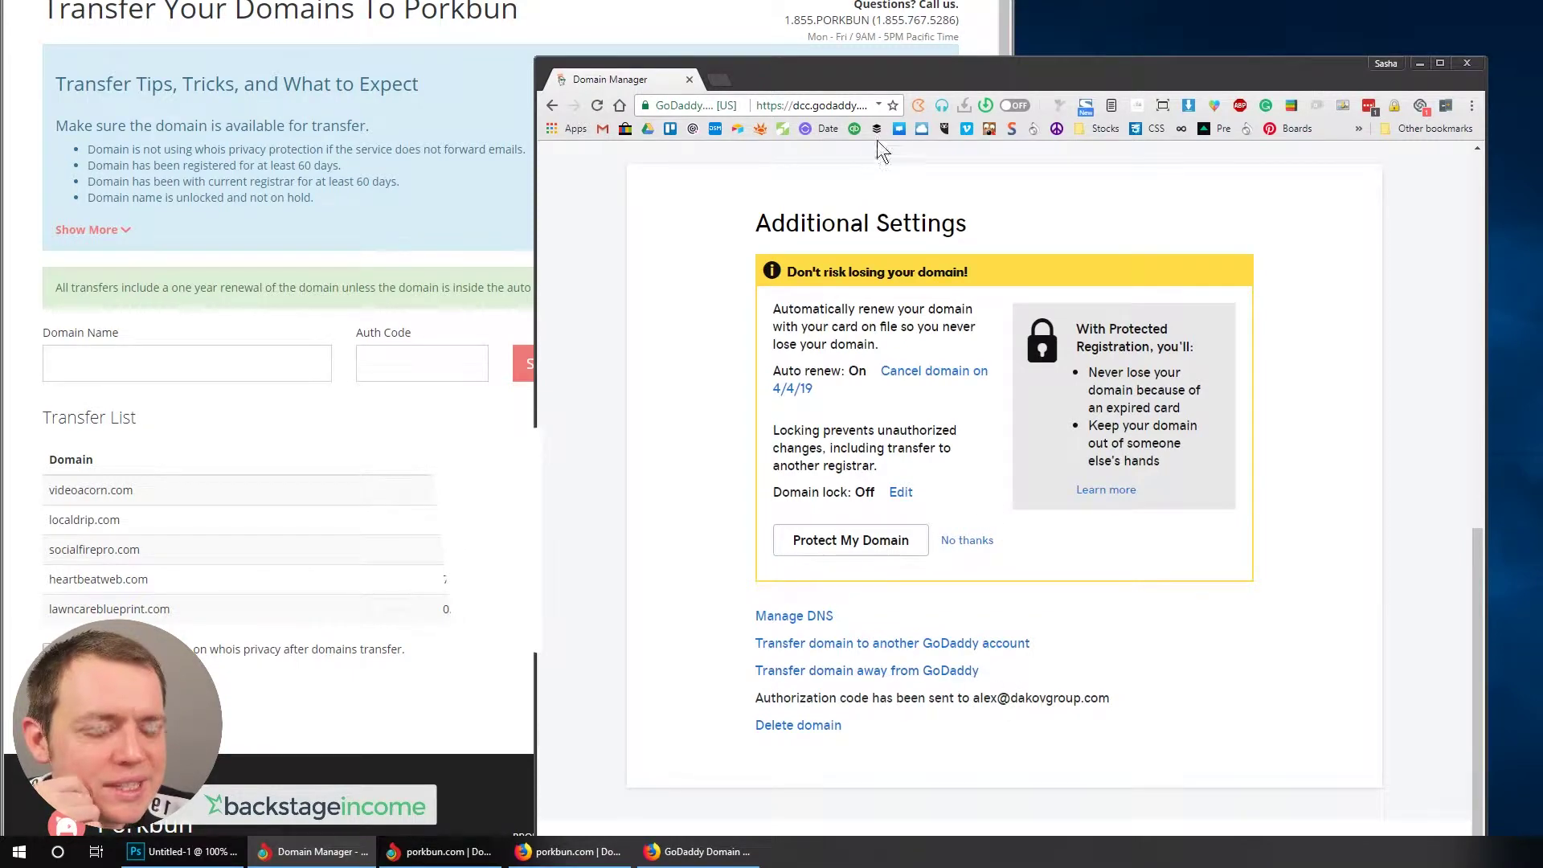
drag(920, 65, 1542, 66)
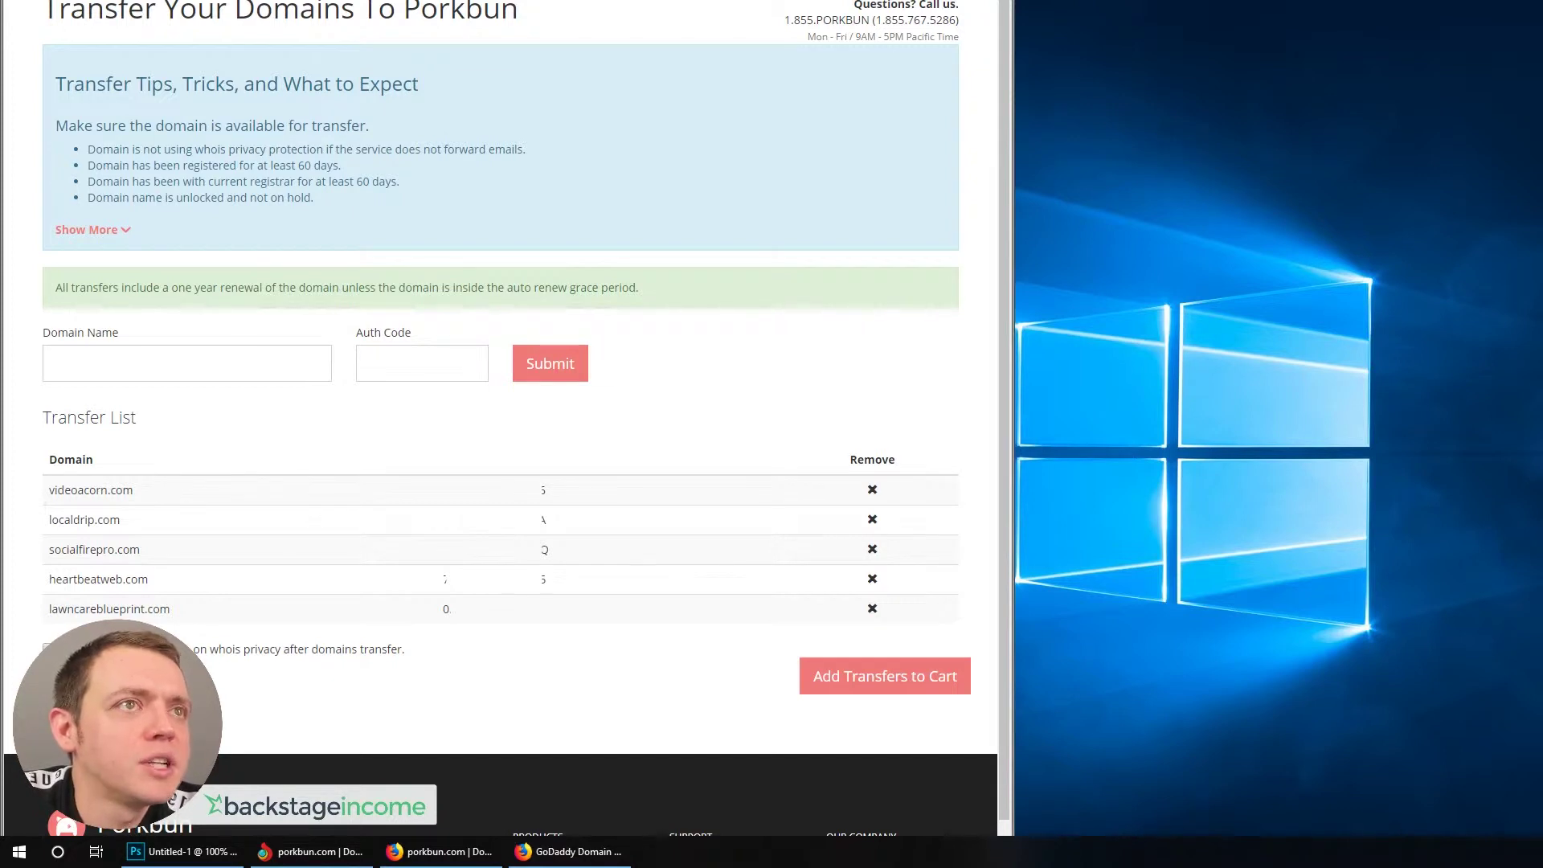
- Submit podcastcolor.com with its pasted auth code to Porkbun's transfer form
click(83, 356)
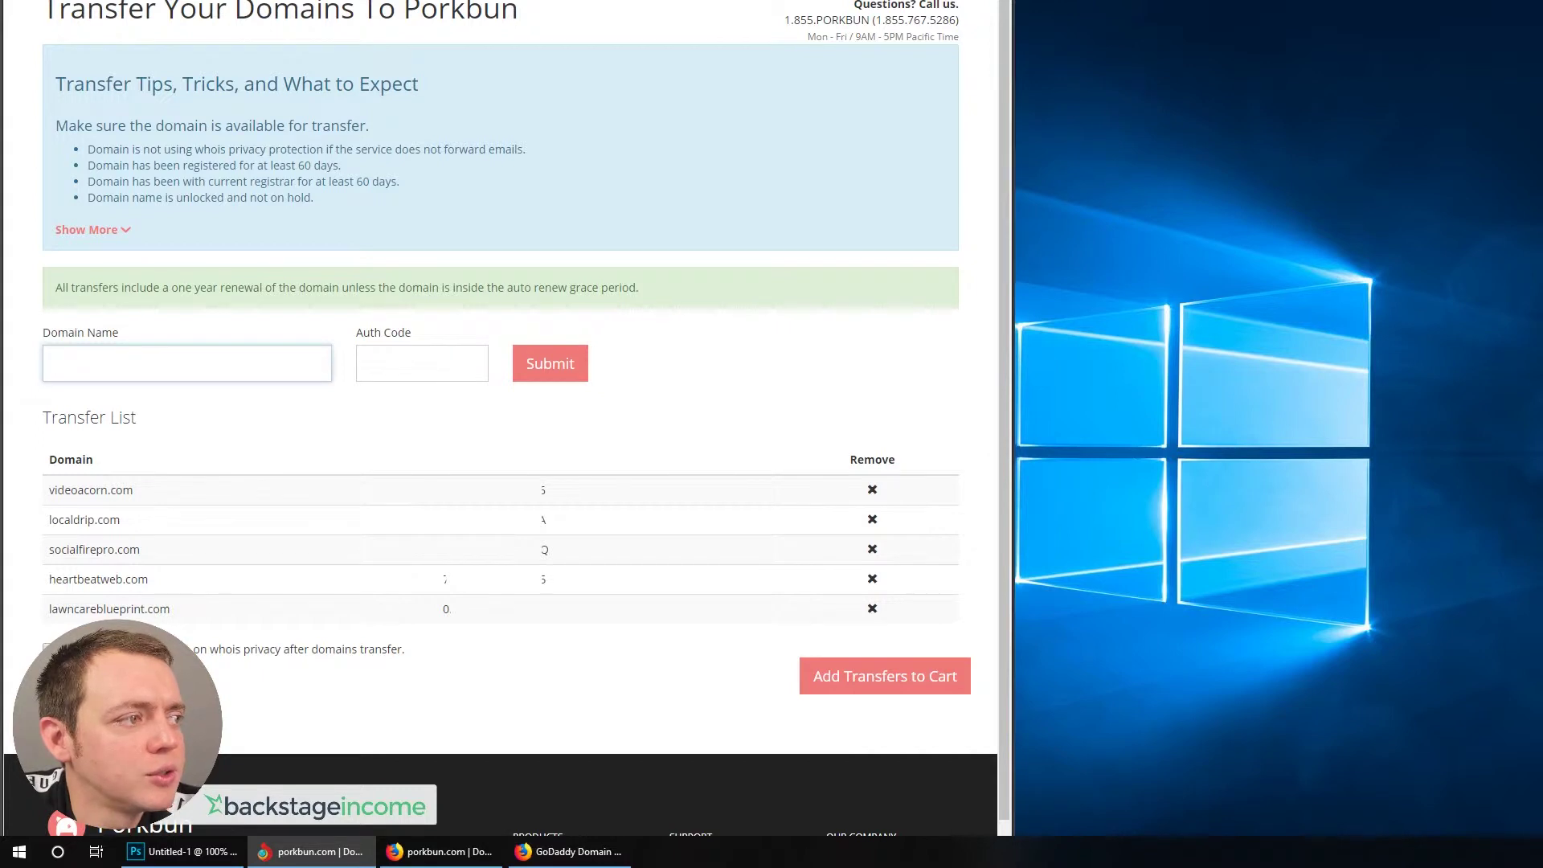
text(podcastcolor.com)
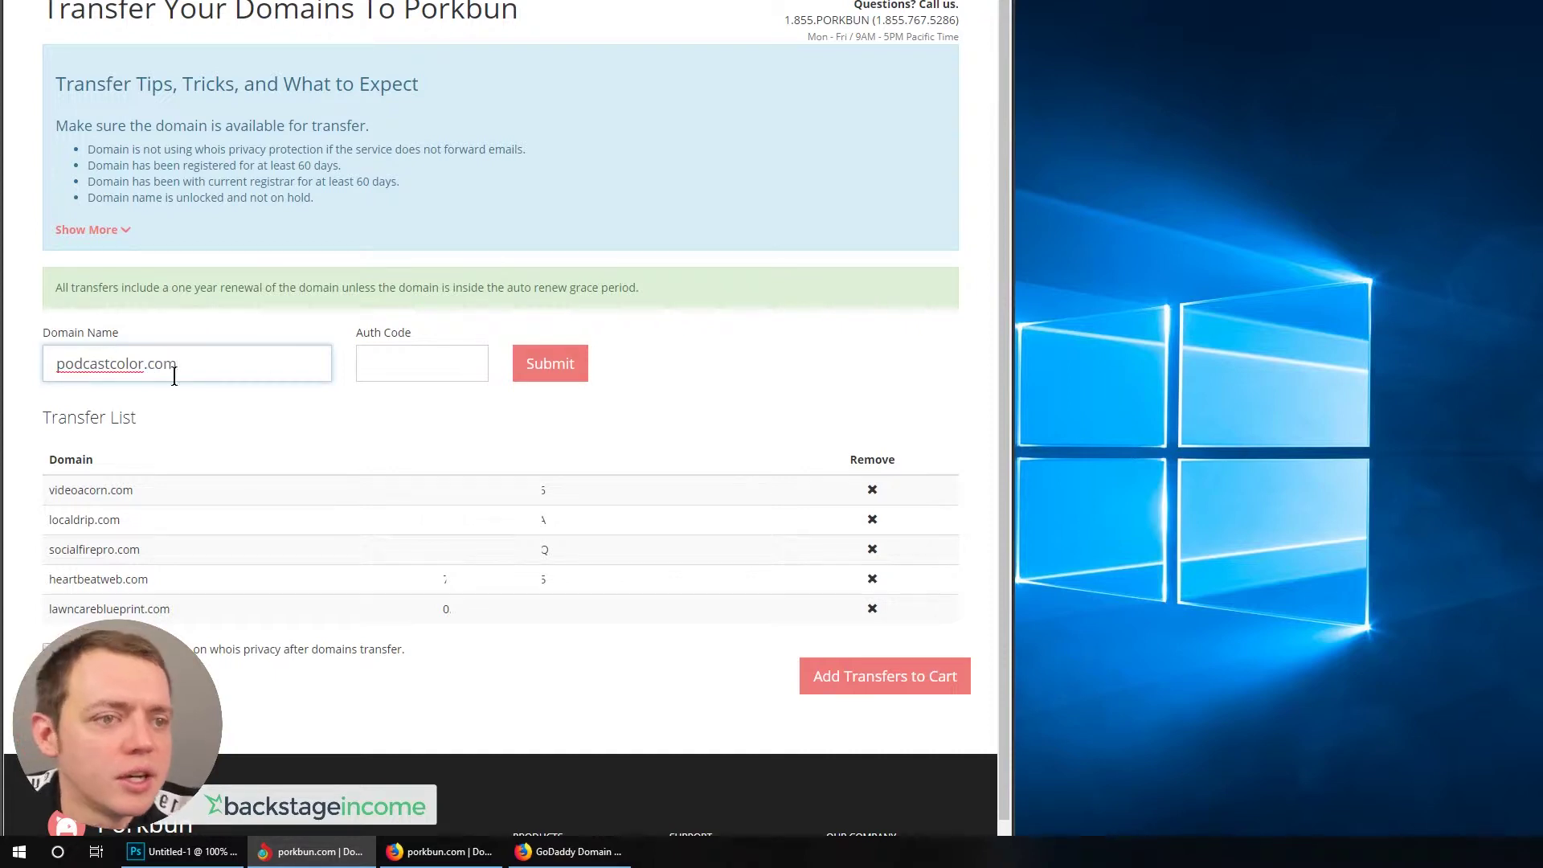
click(395, 372)
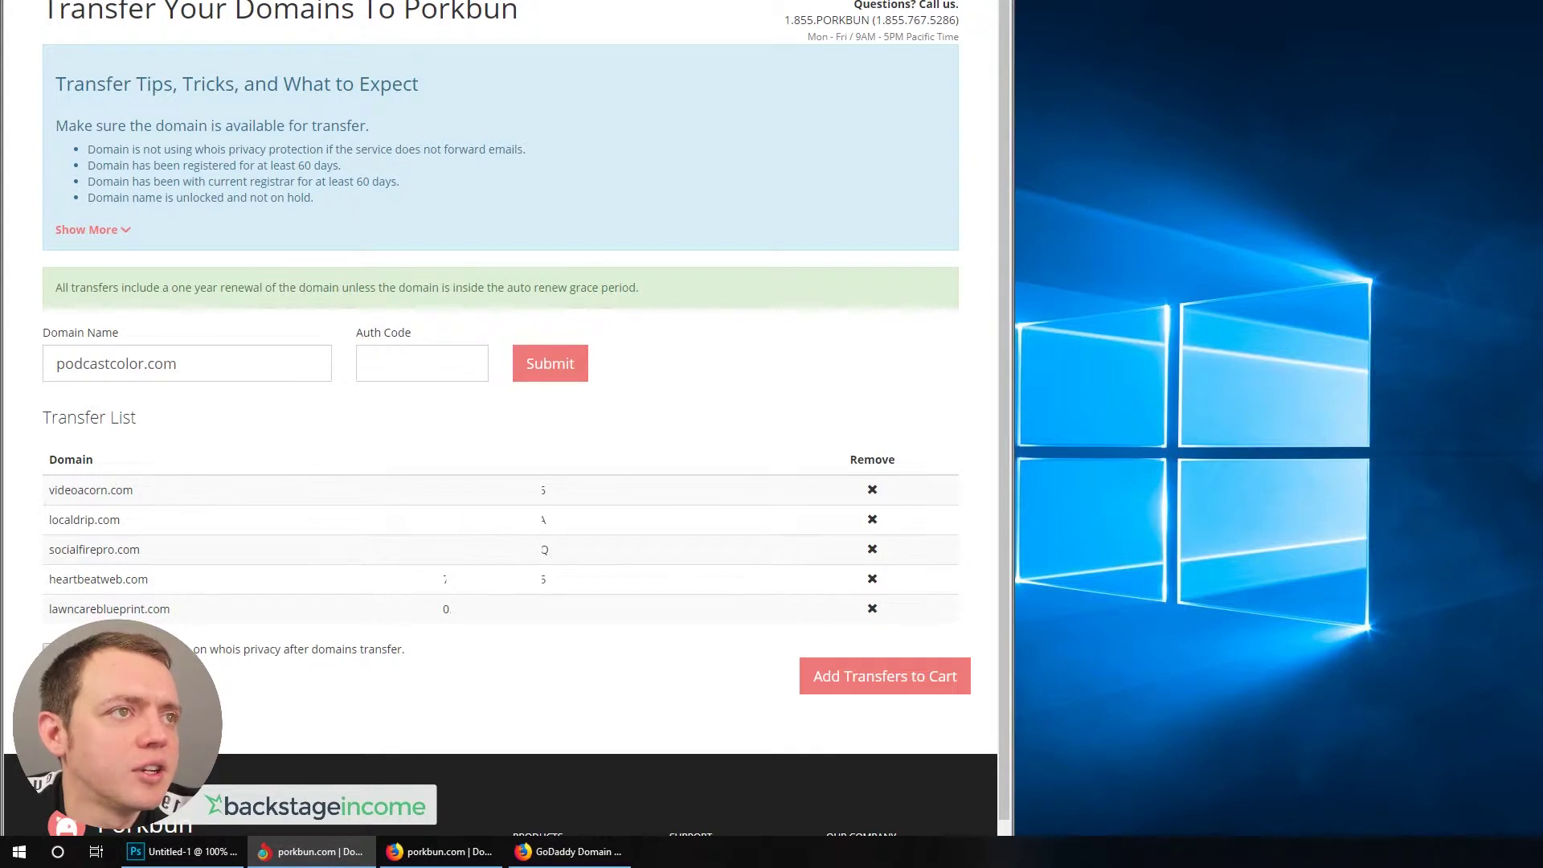
click(413, 369)
key(ctrl+v)
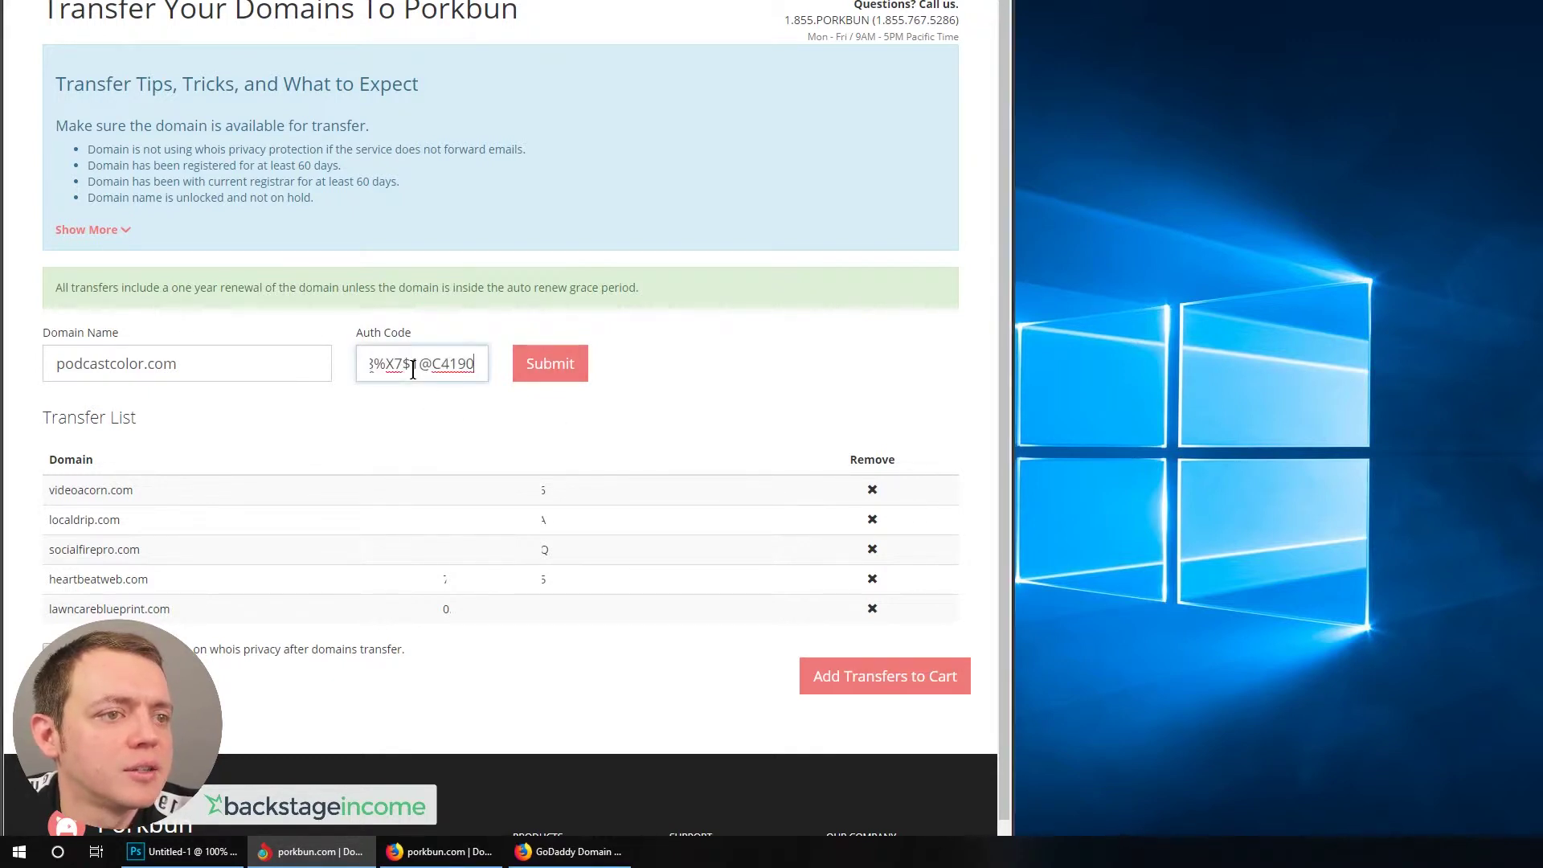
click(562, 368)
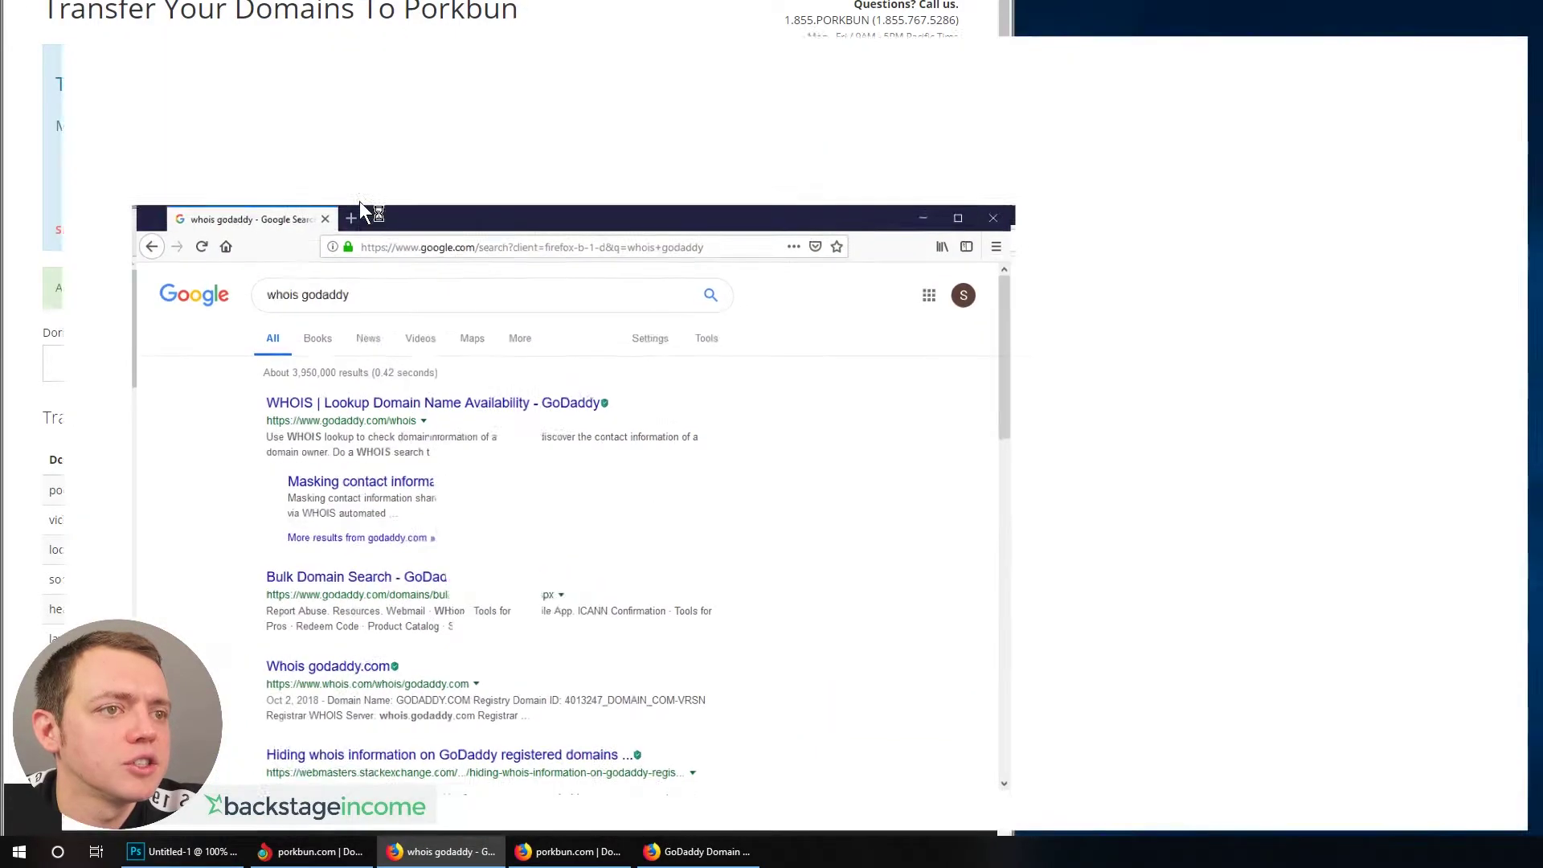
- Maximize and zoom the search results, then open GoDaddy's WHOIS lookup page
double_click(360, 202)
key(ctrl+plus)
key(ctrl+plus)
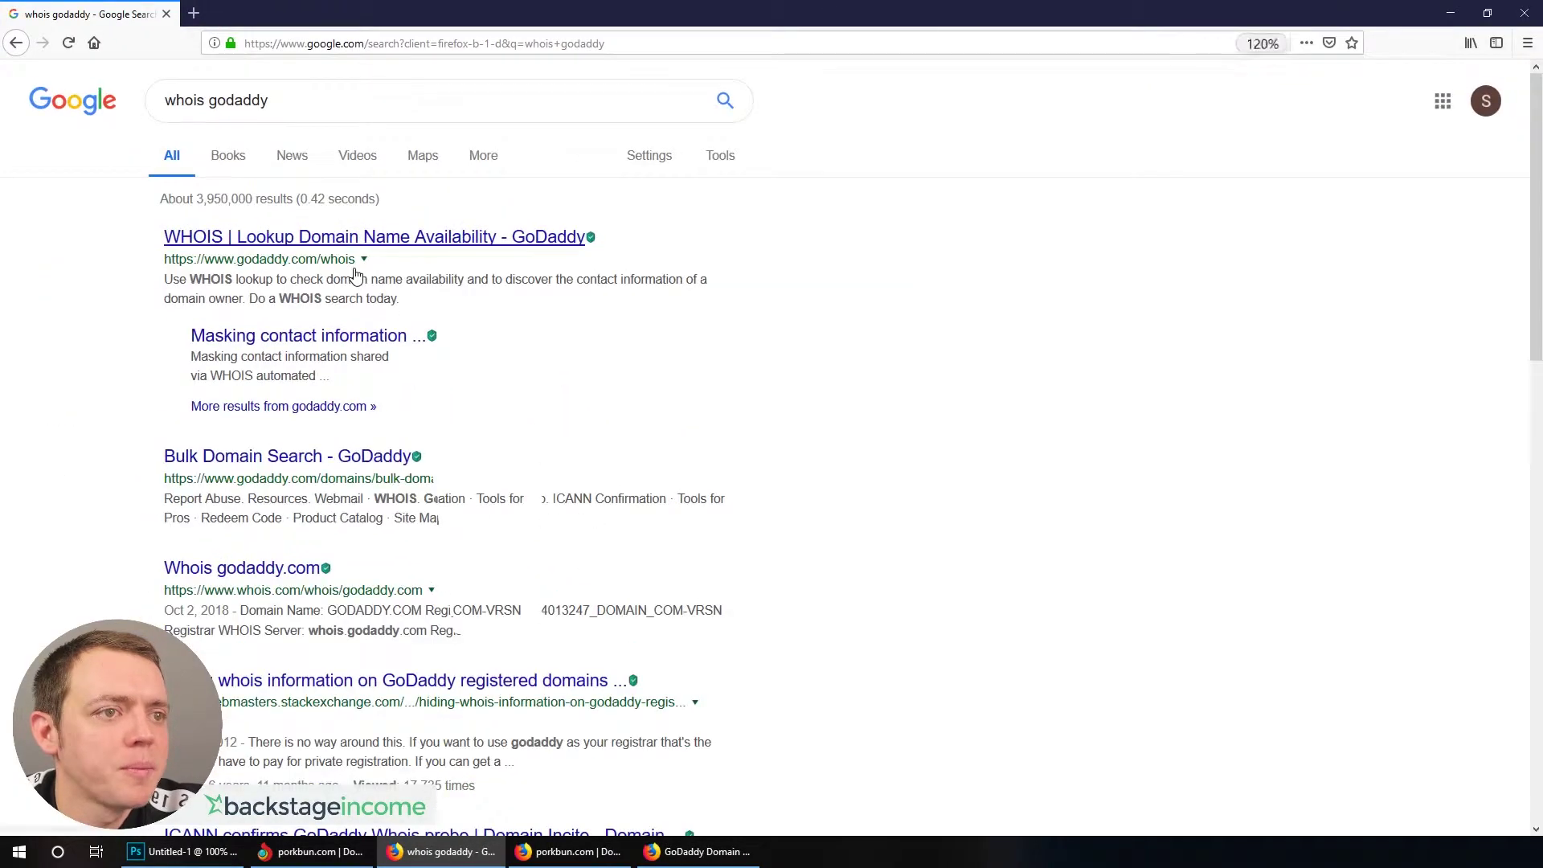
key(ctrl+plus)
click(340, 256)
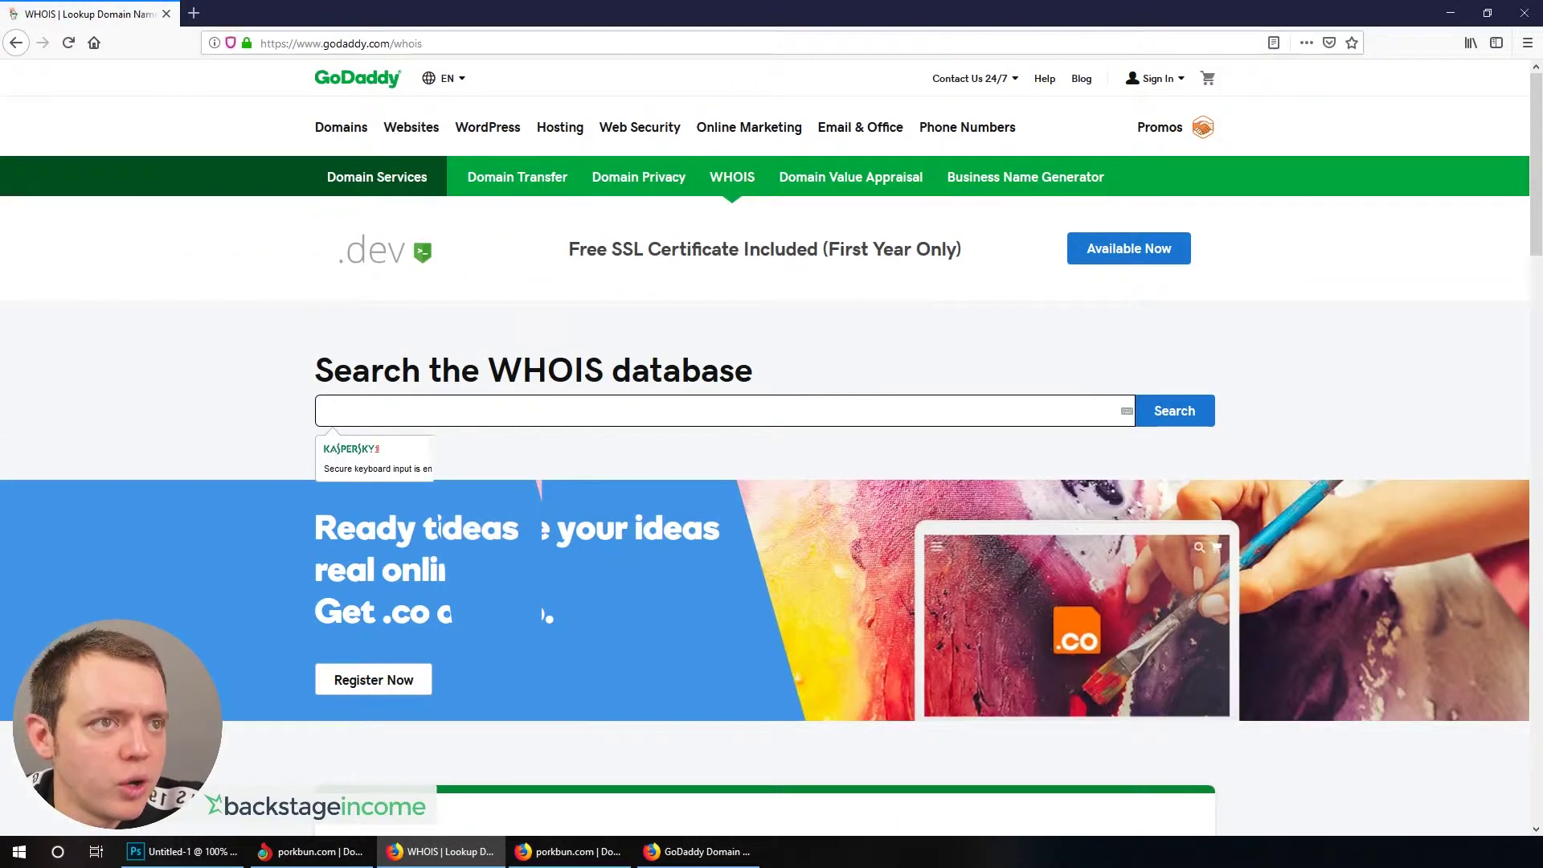
key(alt+Tab)
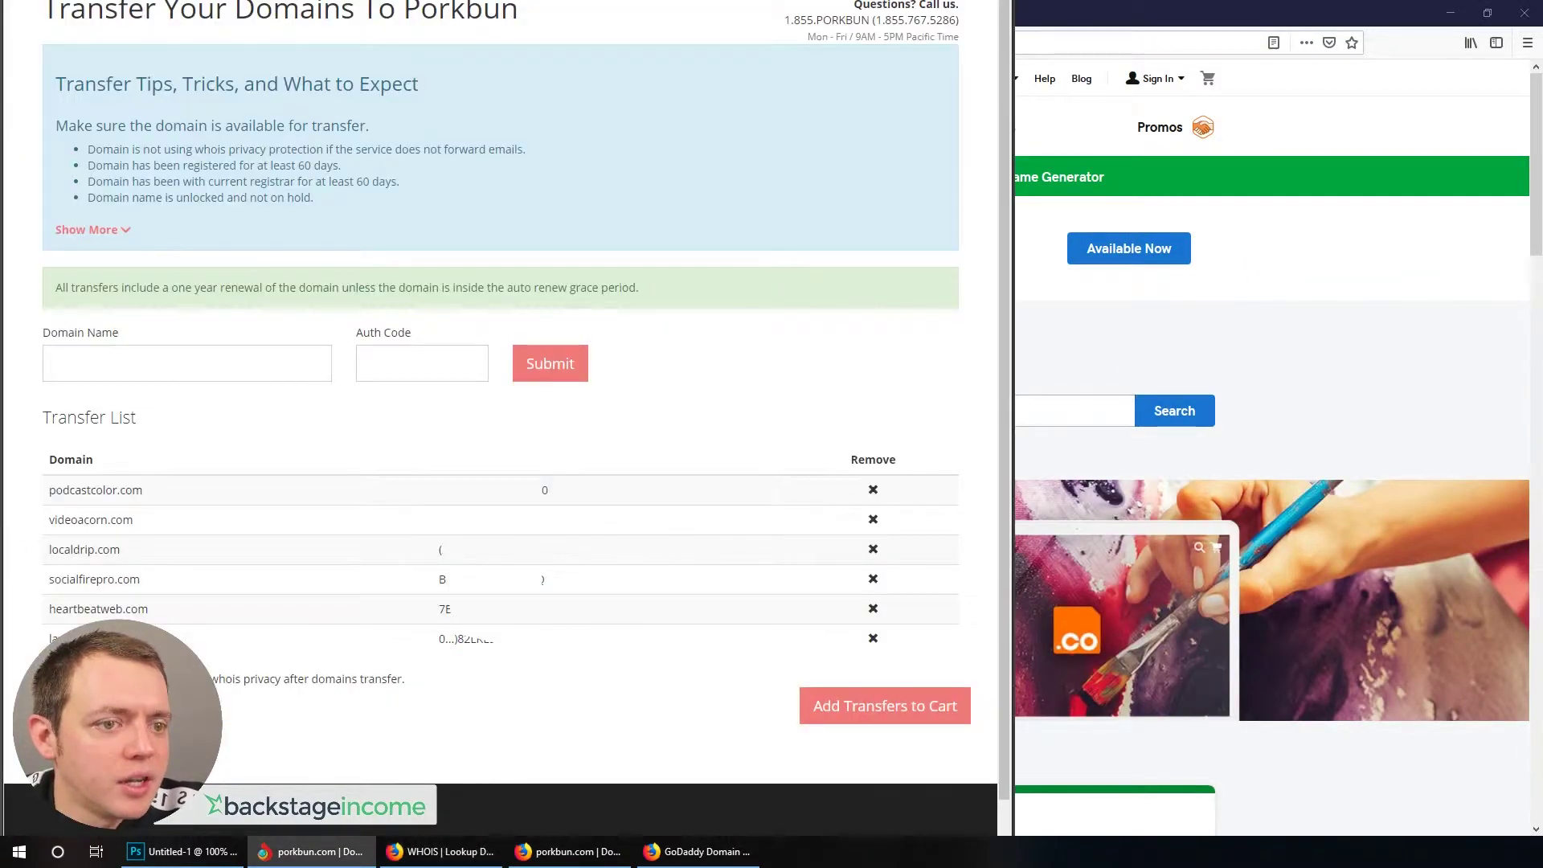
click(1248, 345)
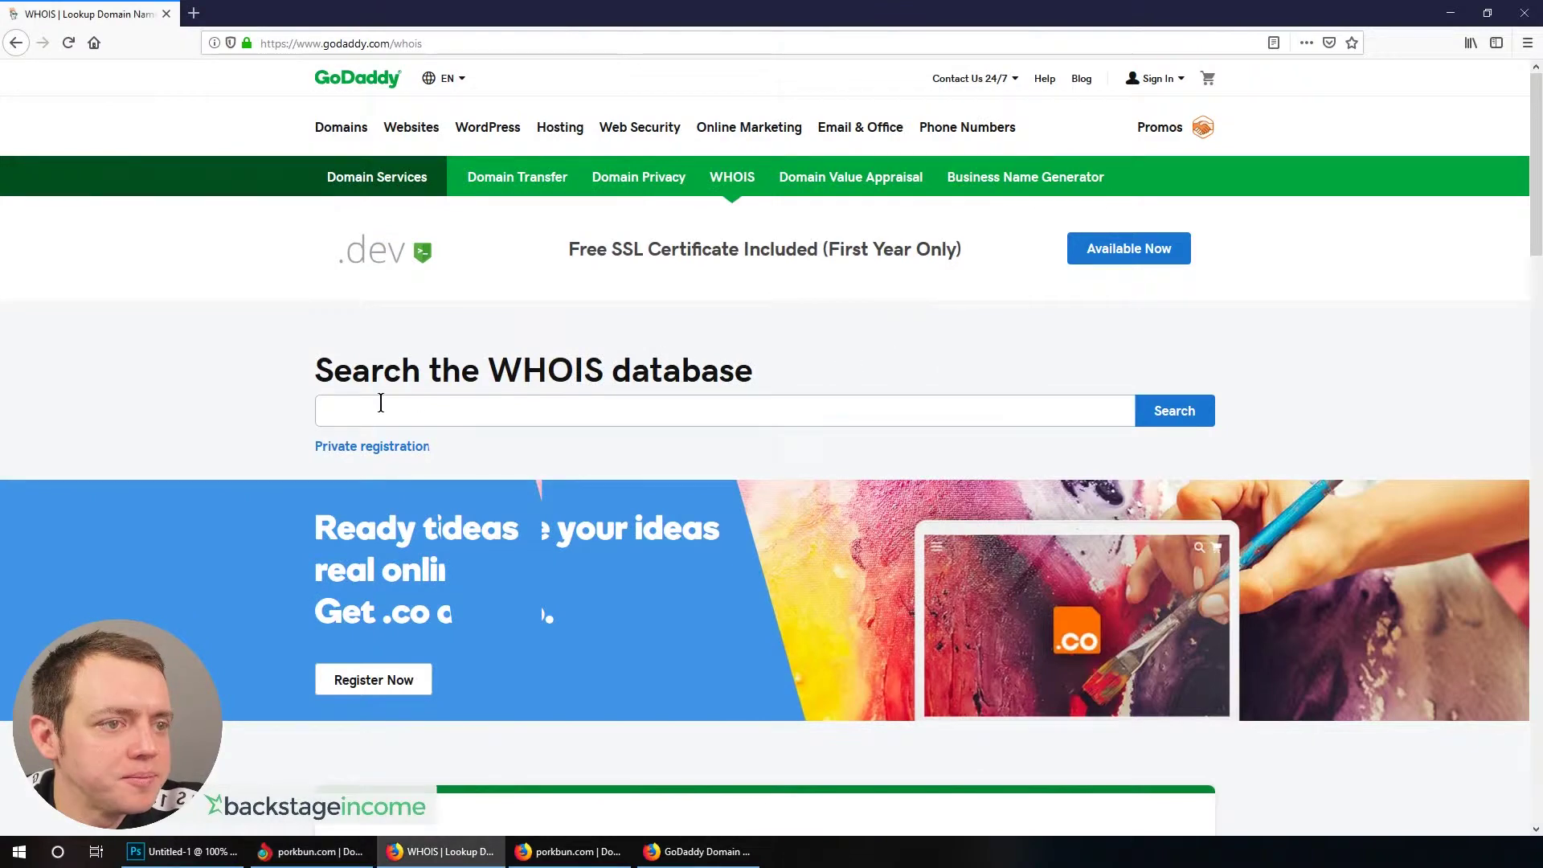
- Look up 5starauthor.com, pass the reCAPTCHA, and review the Porkbun LLC registrar record expiring 2020-01-22
text(5star)
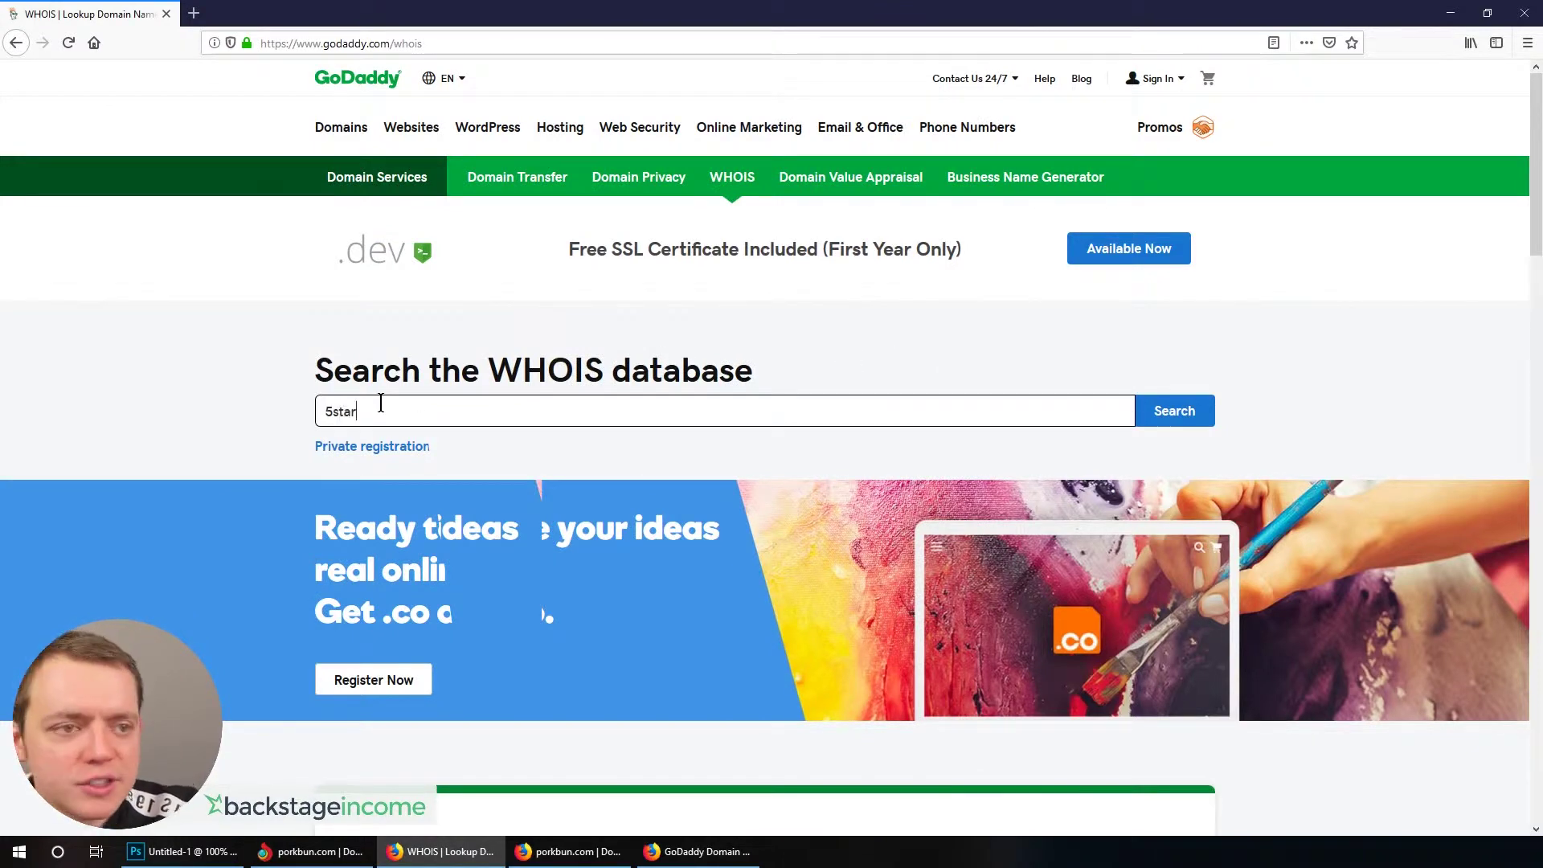
text(author.com)
key(Return)
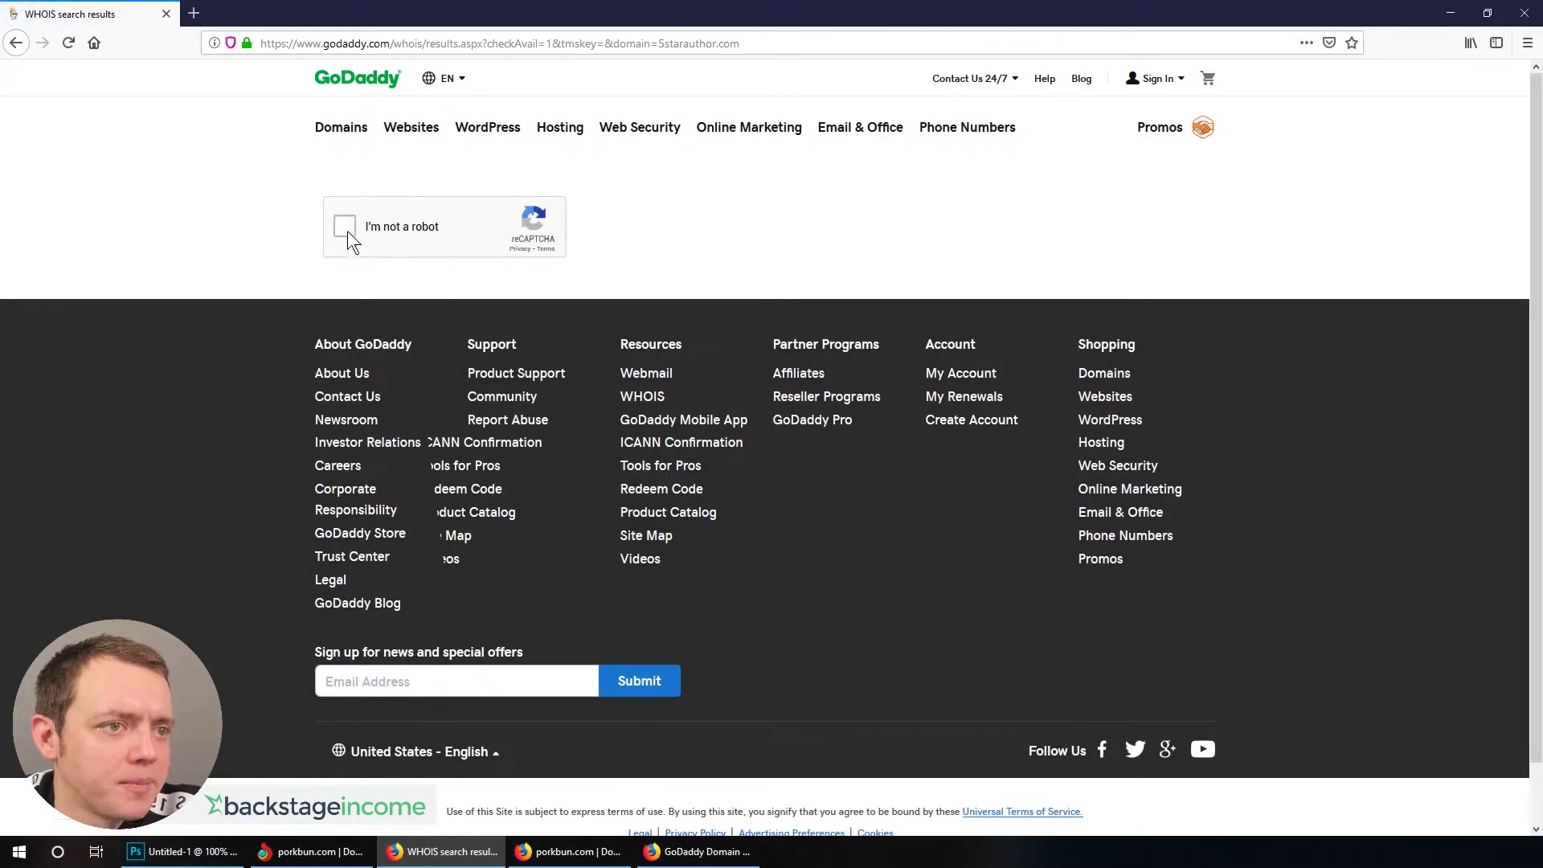
click(348, 229)
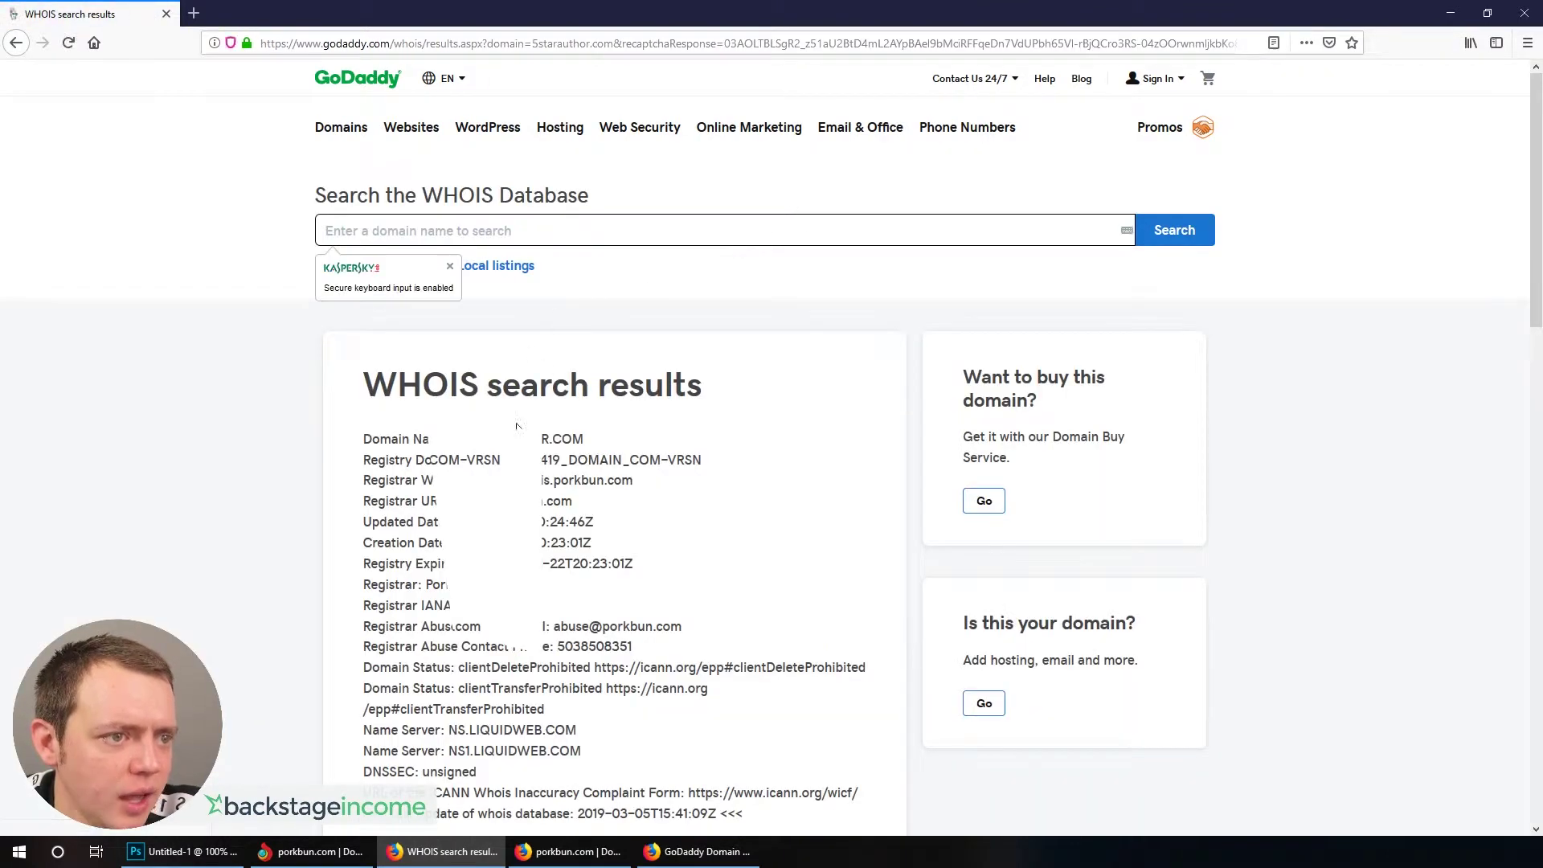
scroll(547, 613, down, 1)
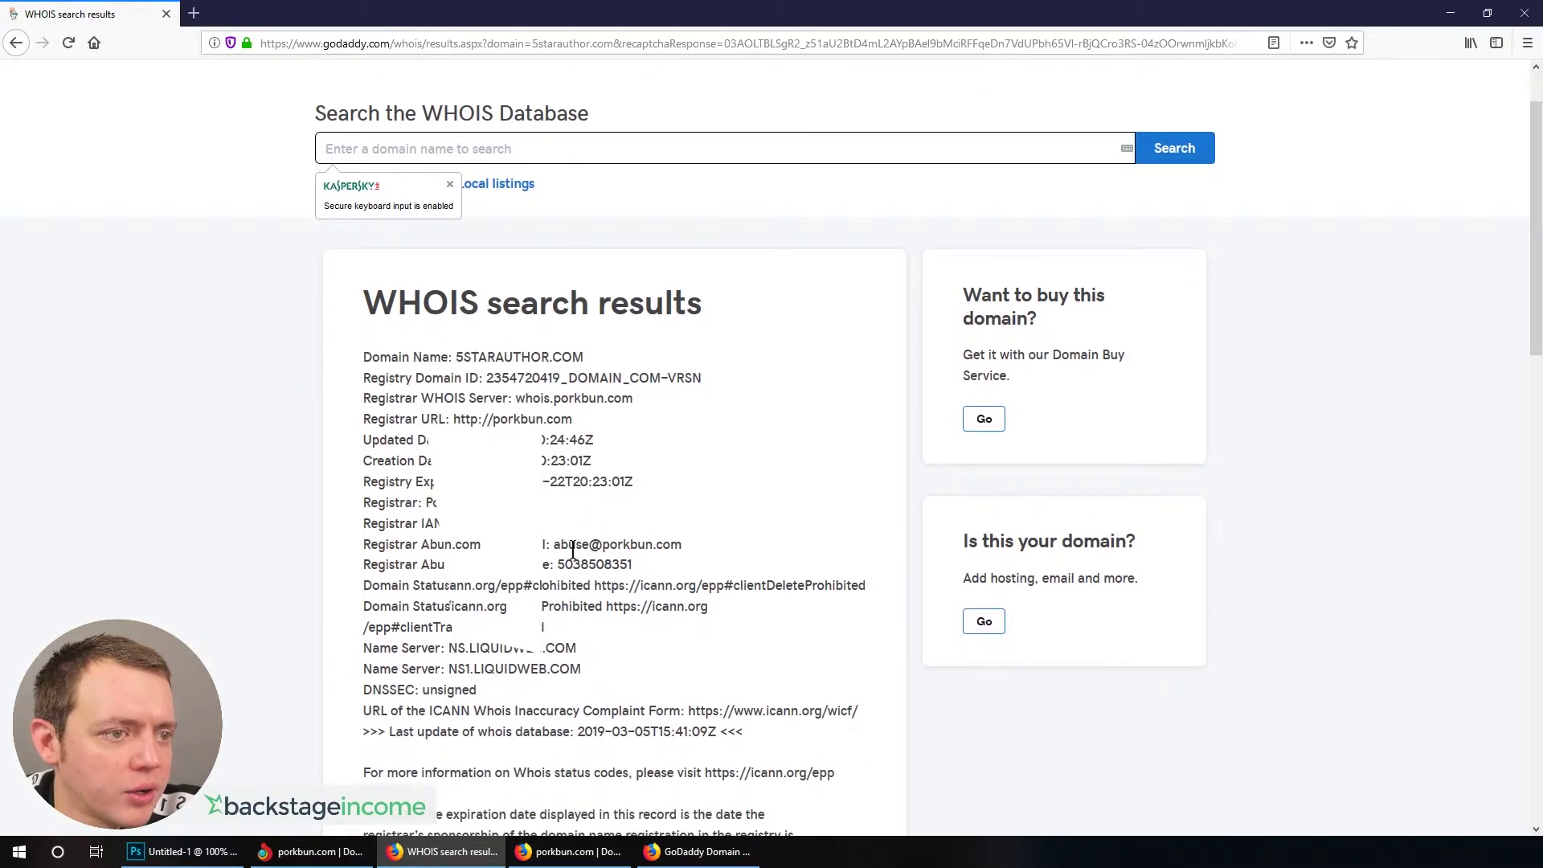
drag(688, 548, 366, 398)
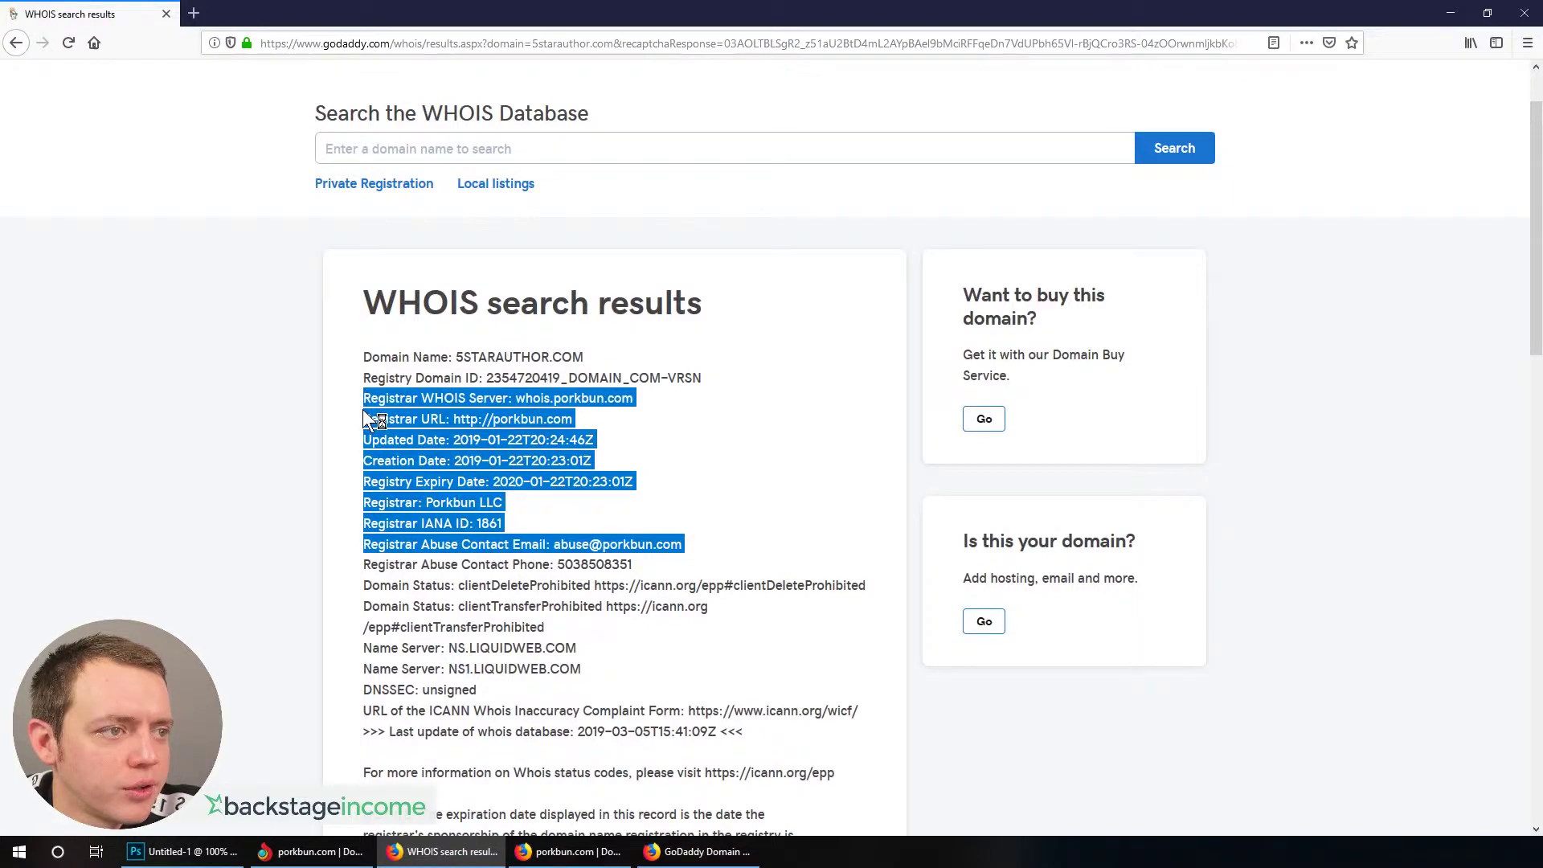
click(365, 418)
scroll(365, 417, down, 4)
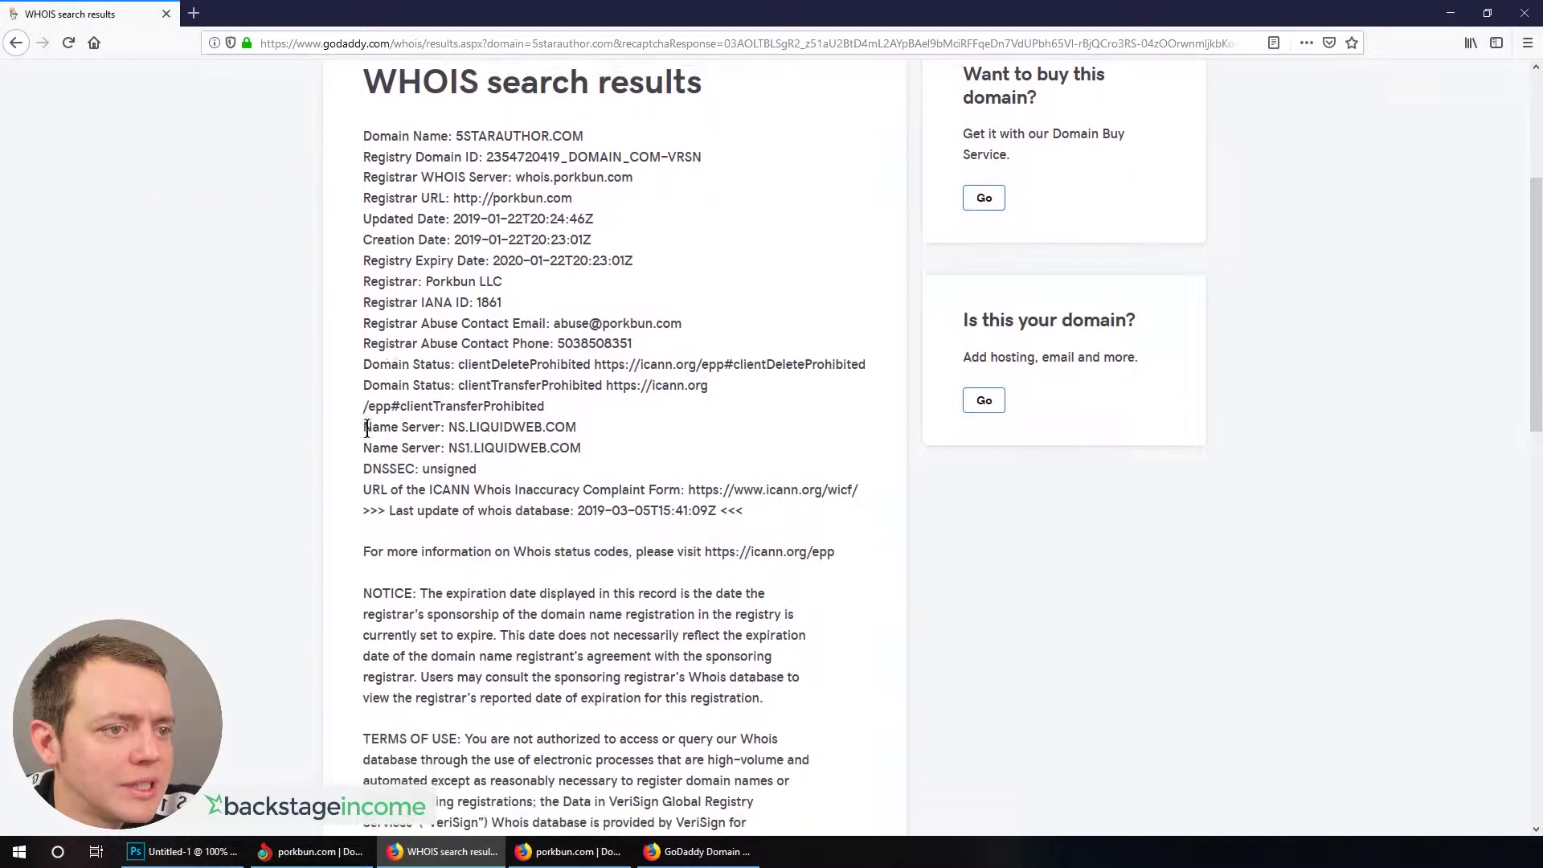
scroll(441, 398, up, 3)
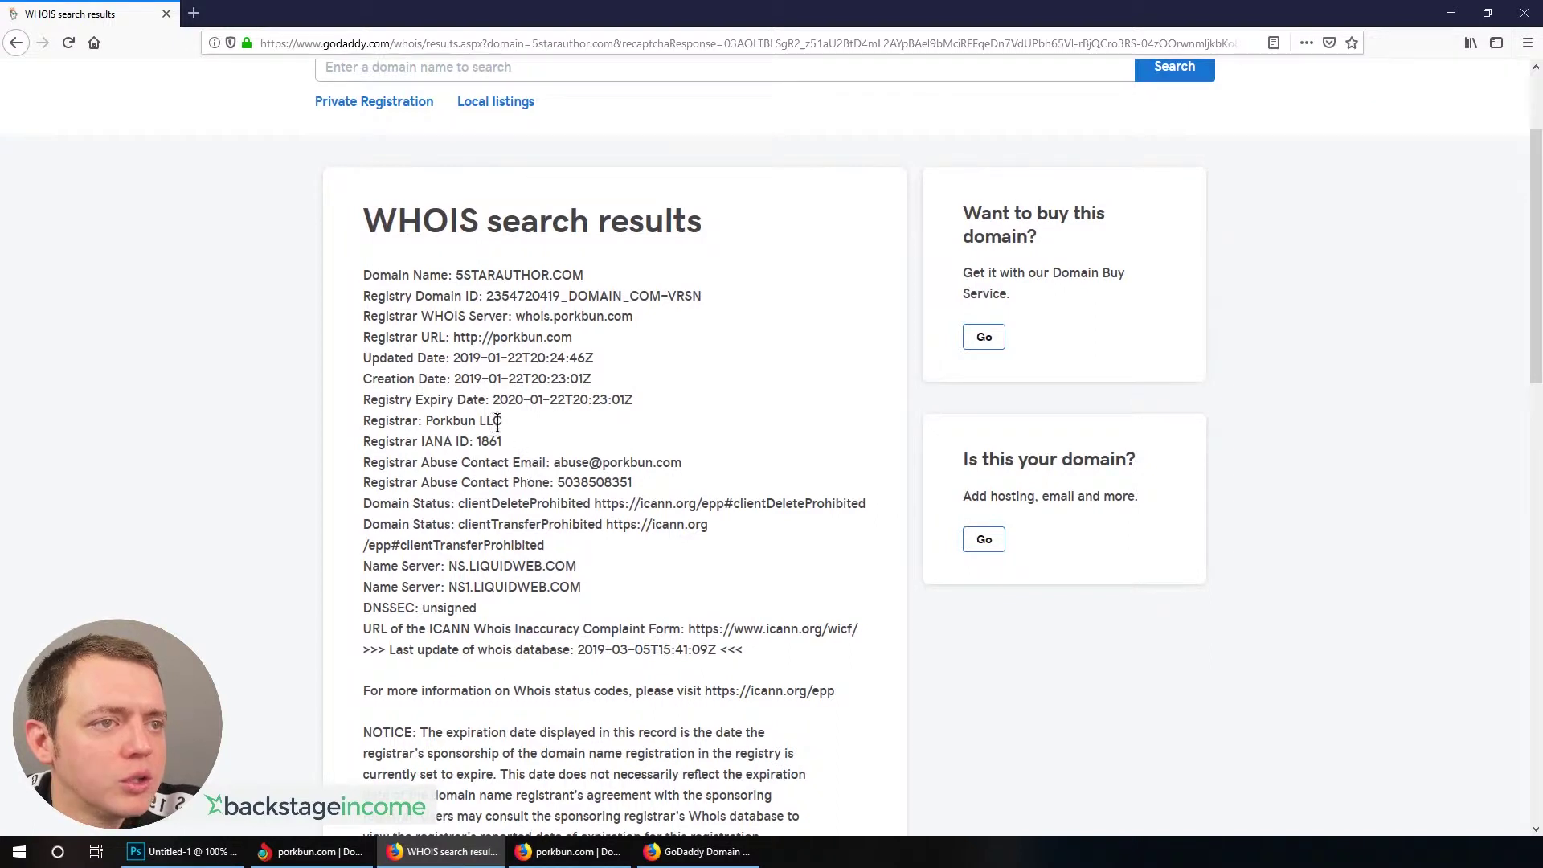
scroll(493, 491, up, 1)
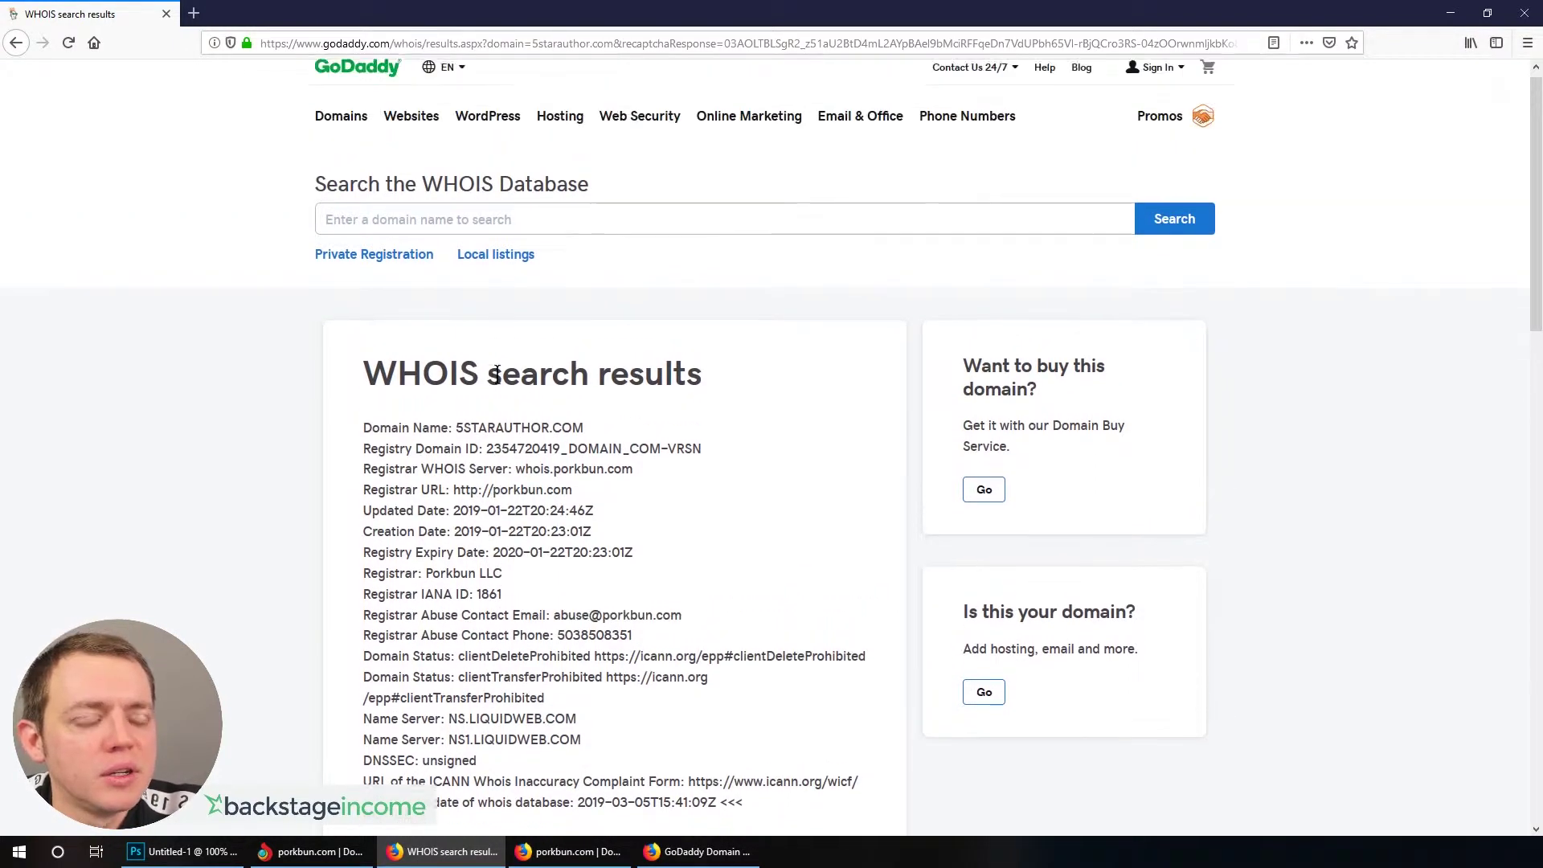
click(394, 46)
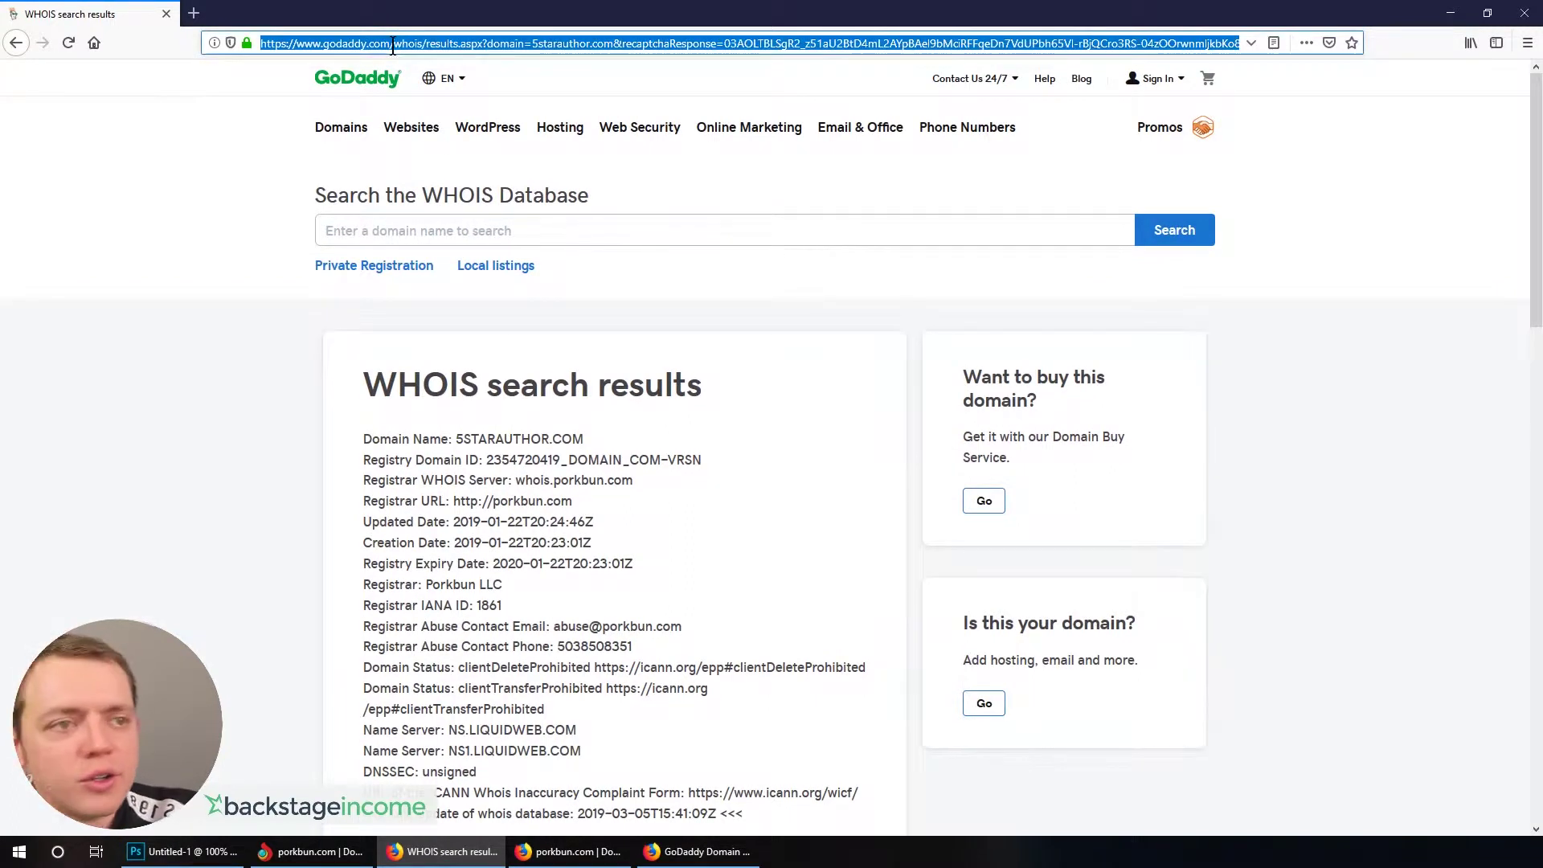
- Search Google Images for 'whois open vs privacy' and preview examples, ending on Tsohost's privacy comparison chart
text(whois open)
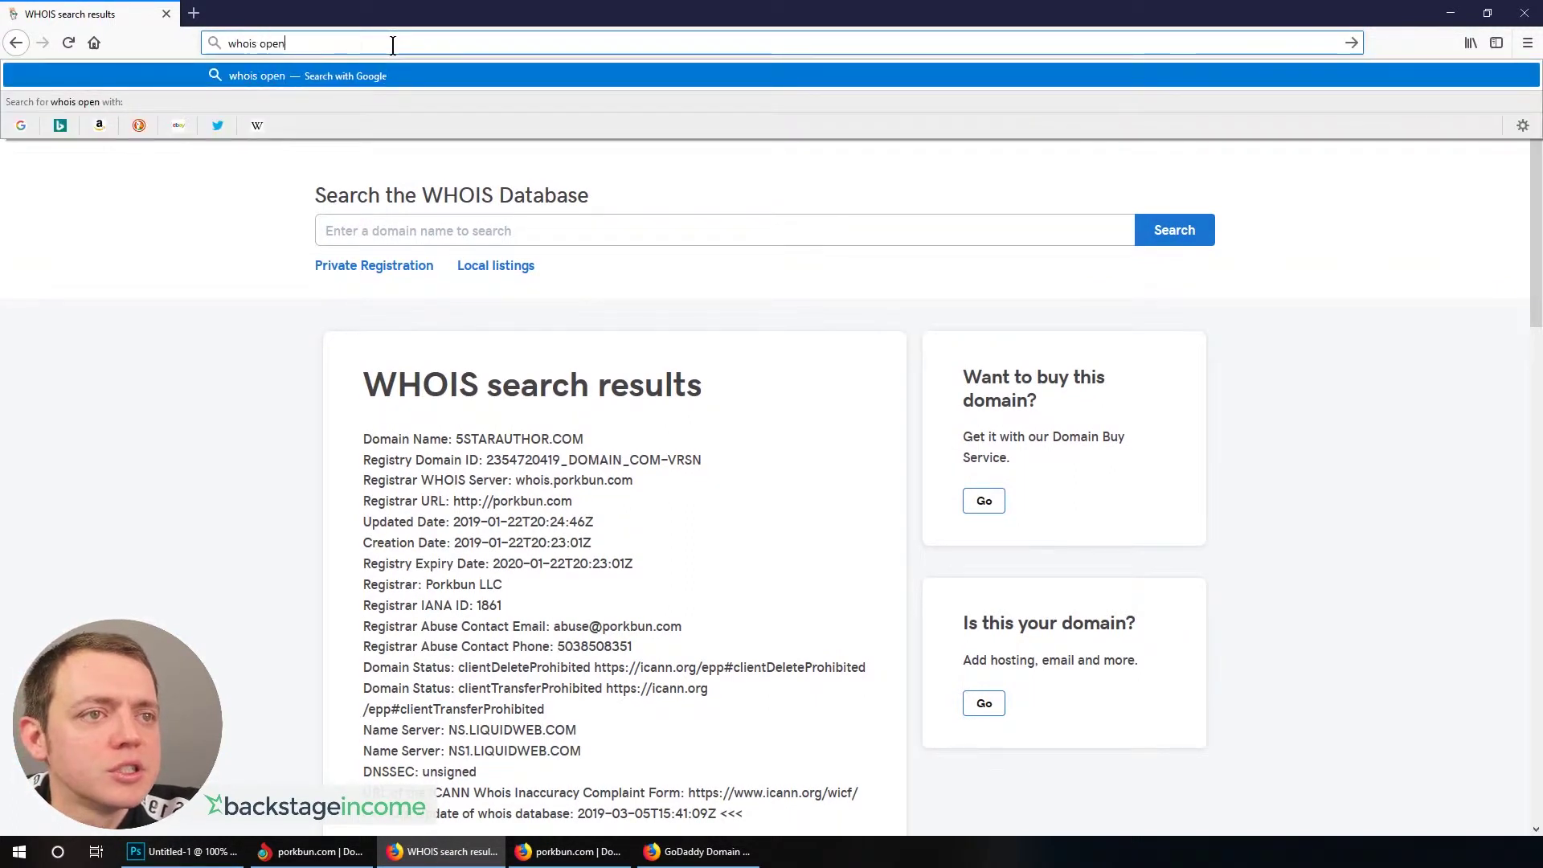
text( vs privacy)
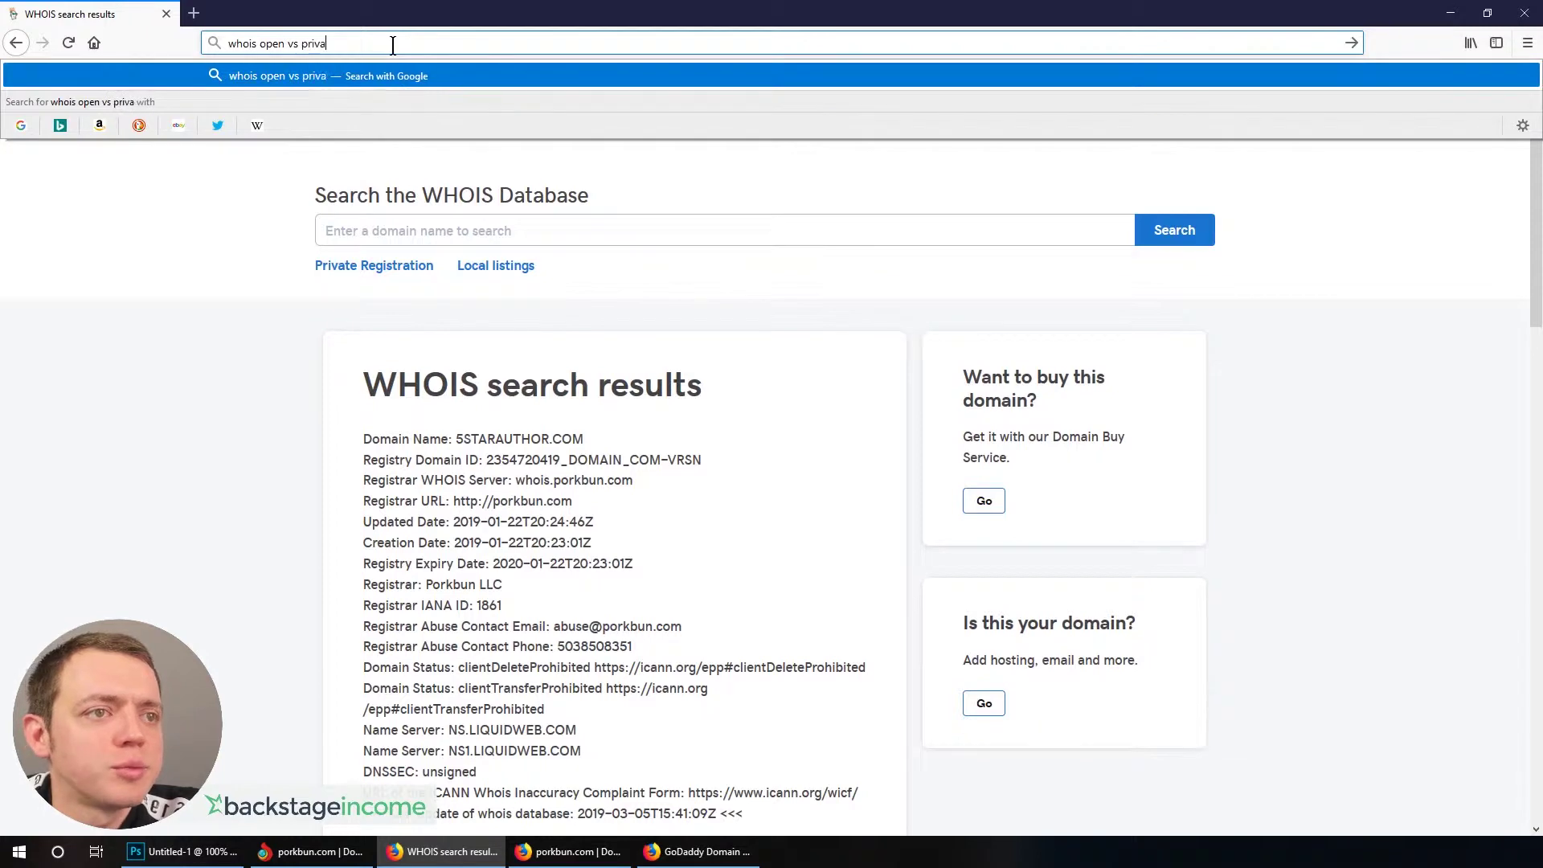
key(Return)
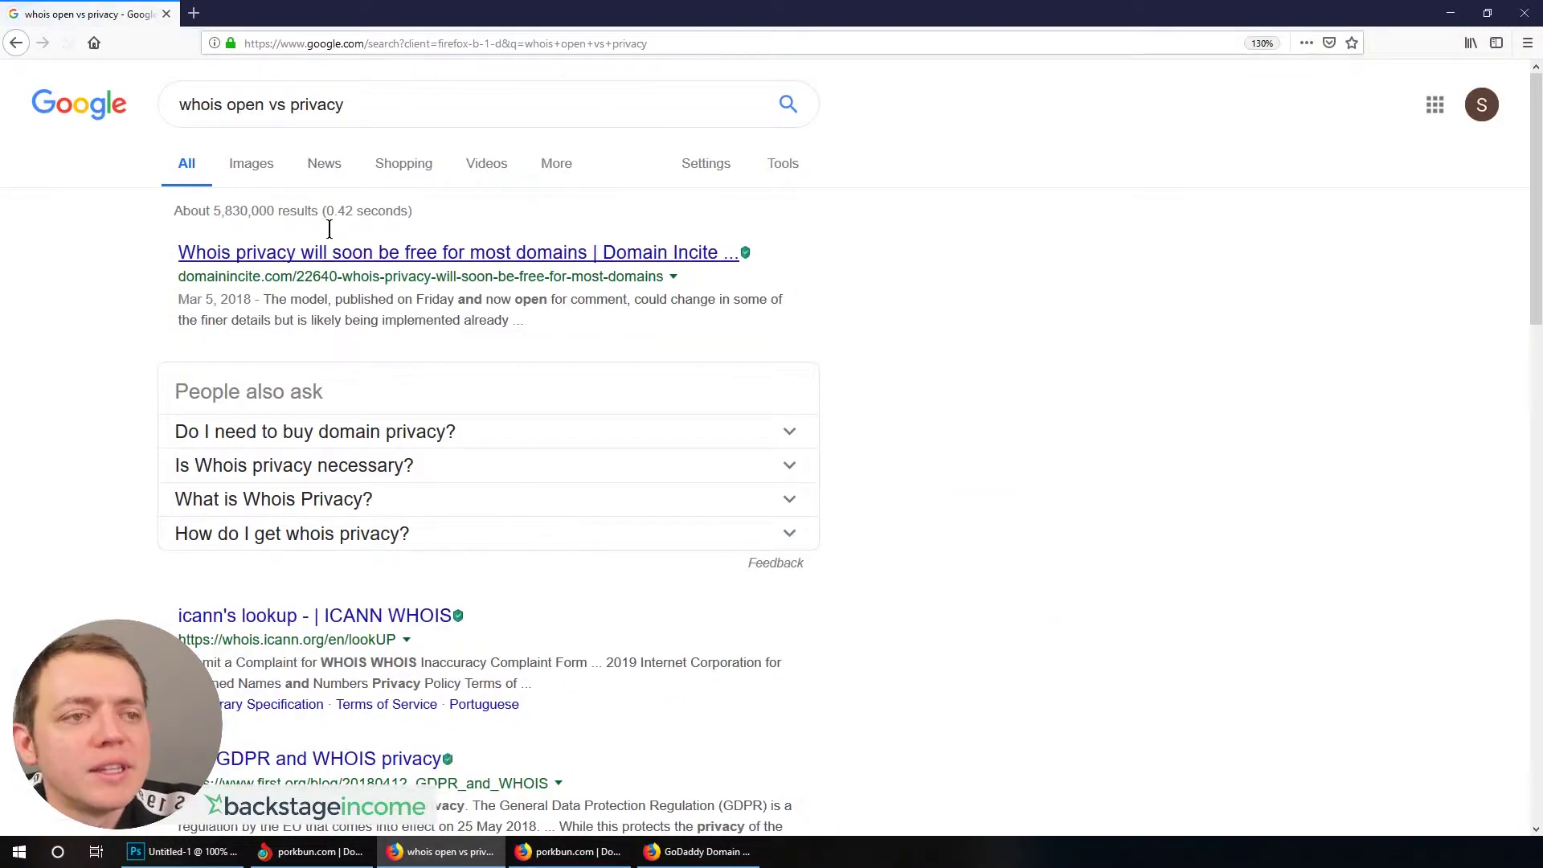
click(251, 165)
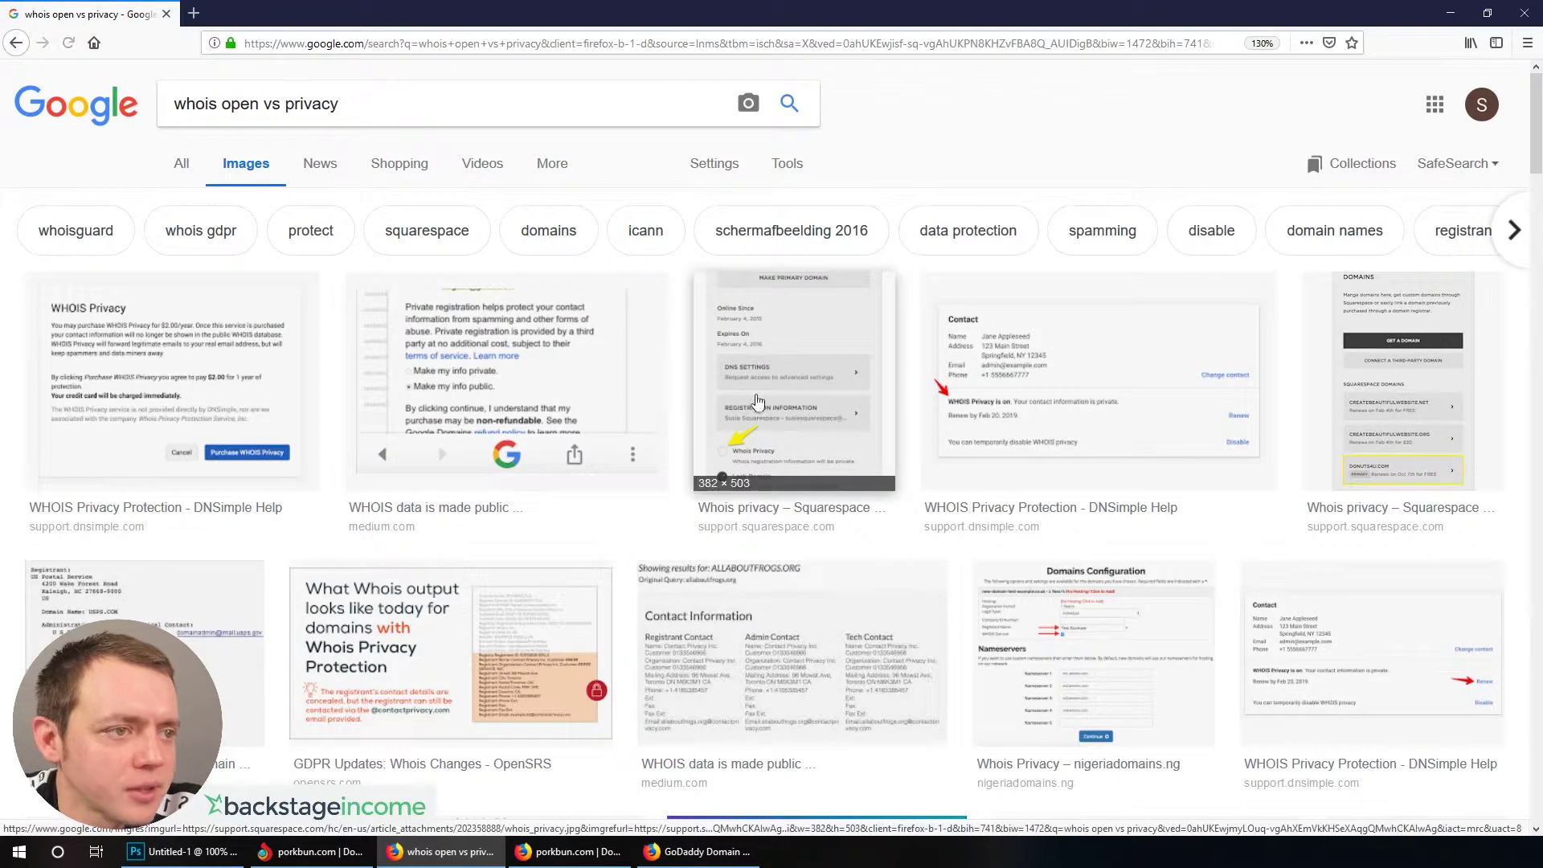
click(935, 369)
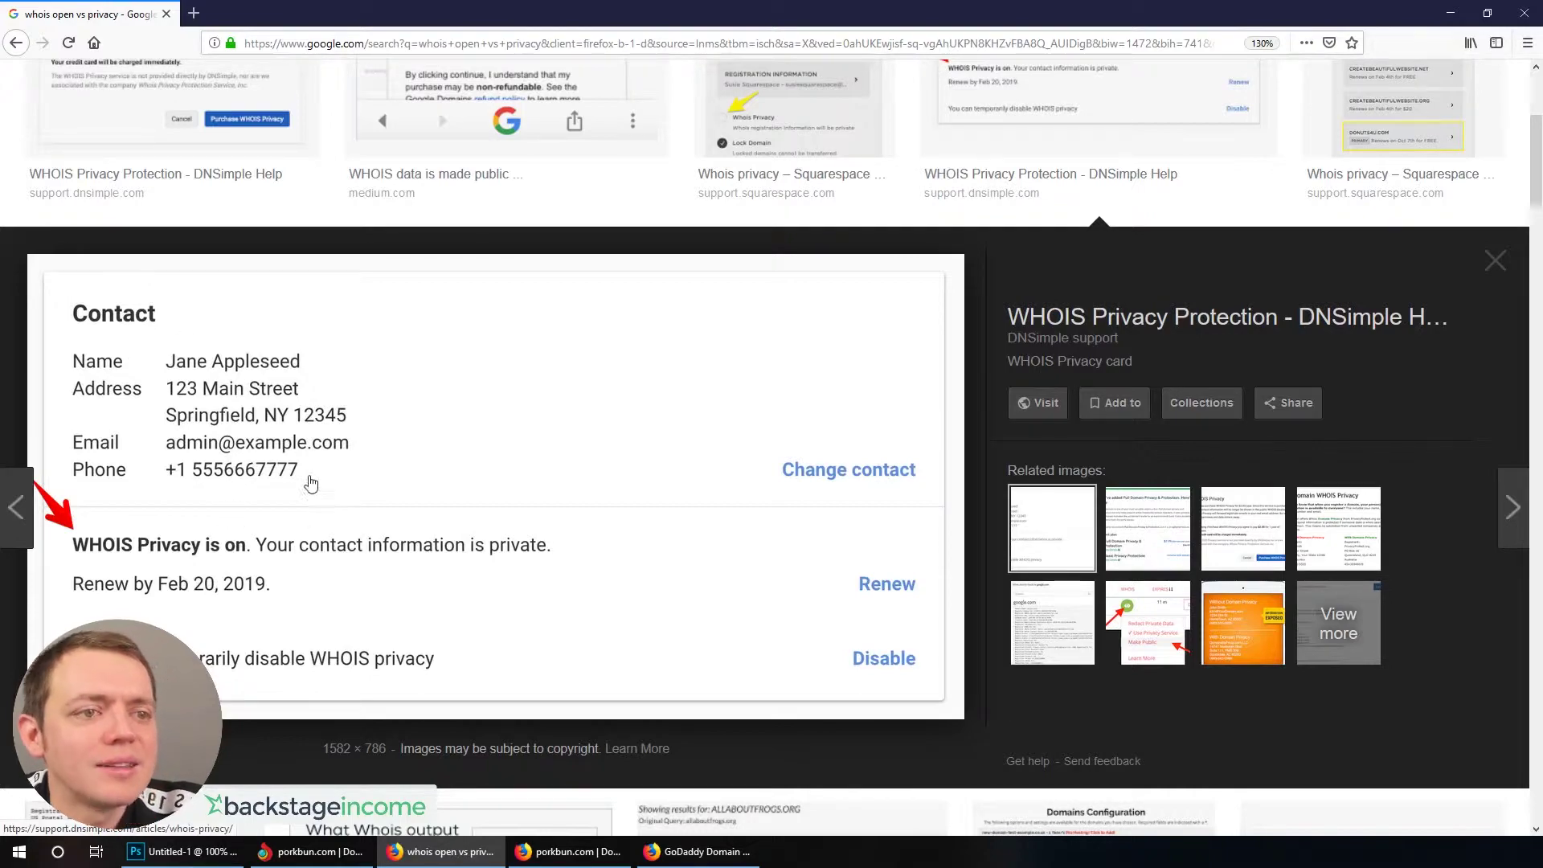
scroll(241, 418, down, 6)
click(166, 342)
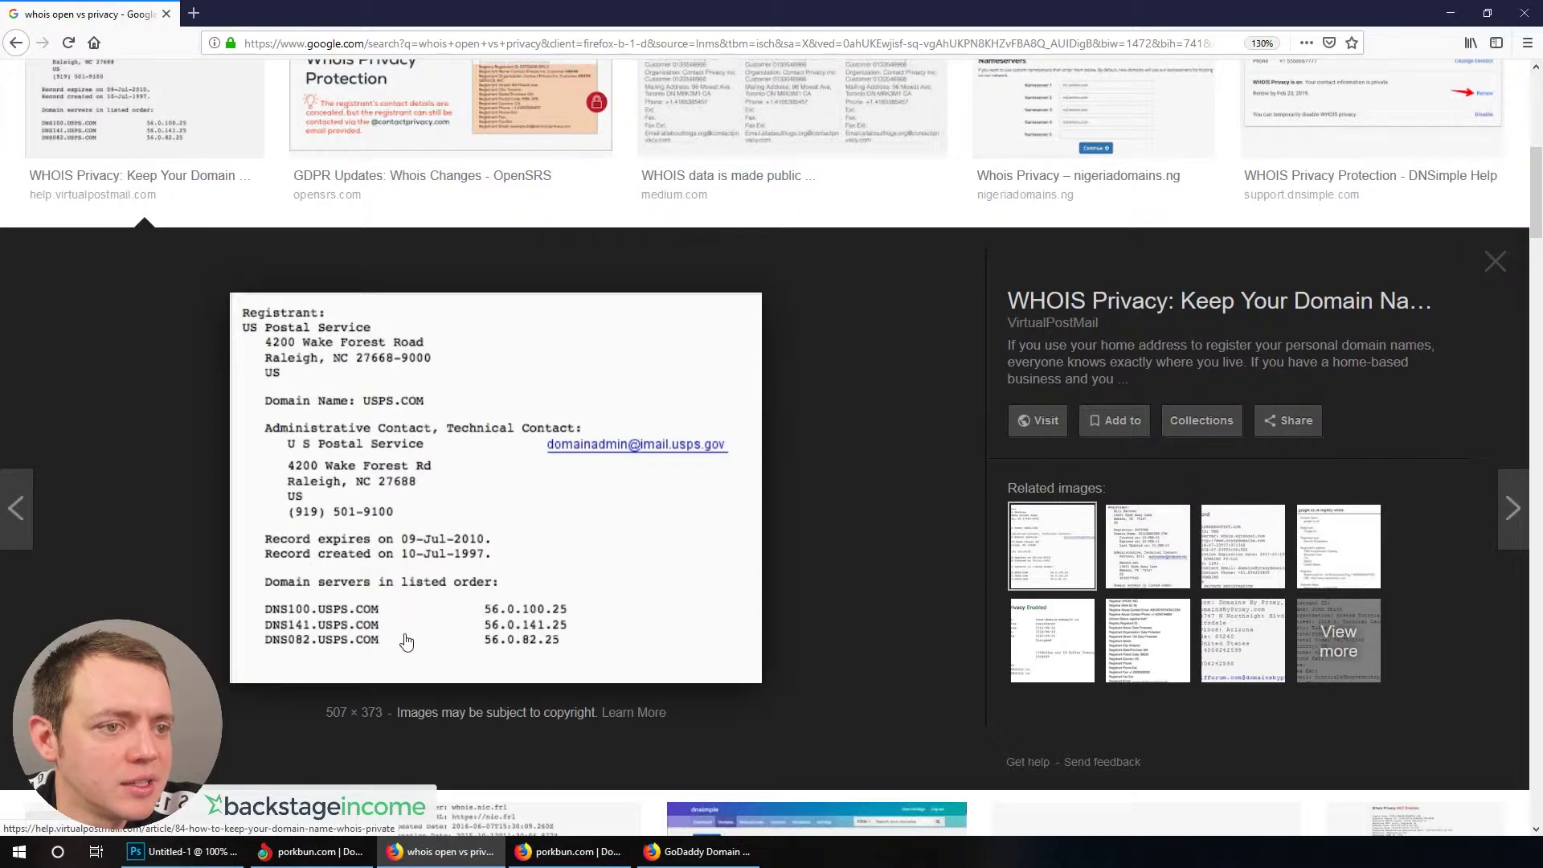
click(1162, 554)
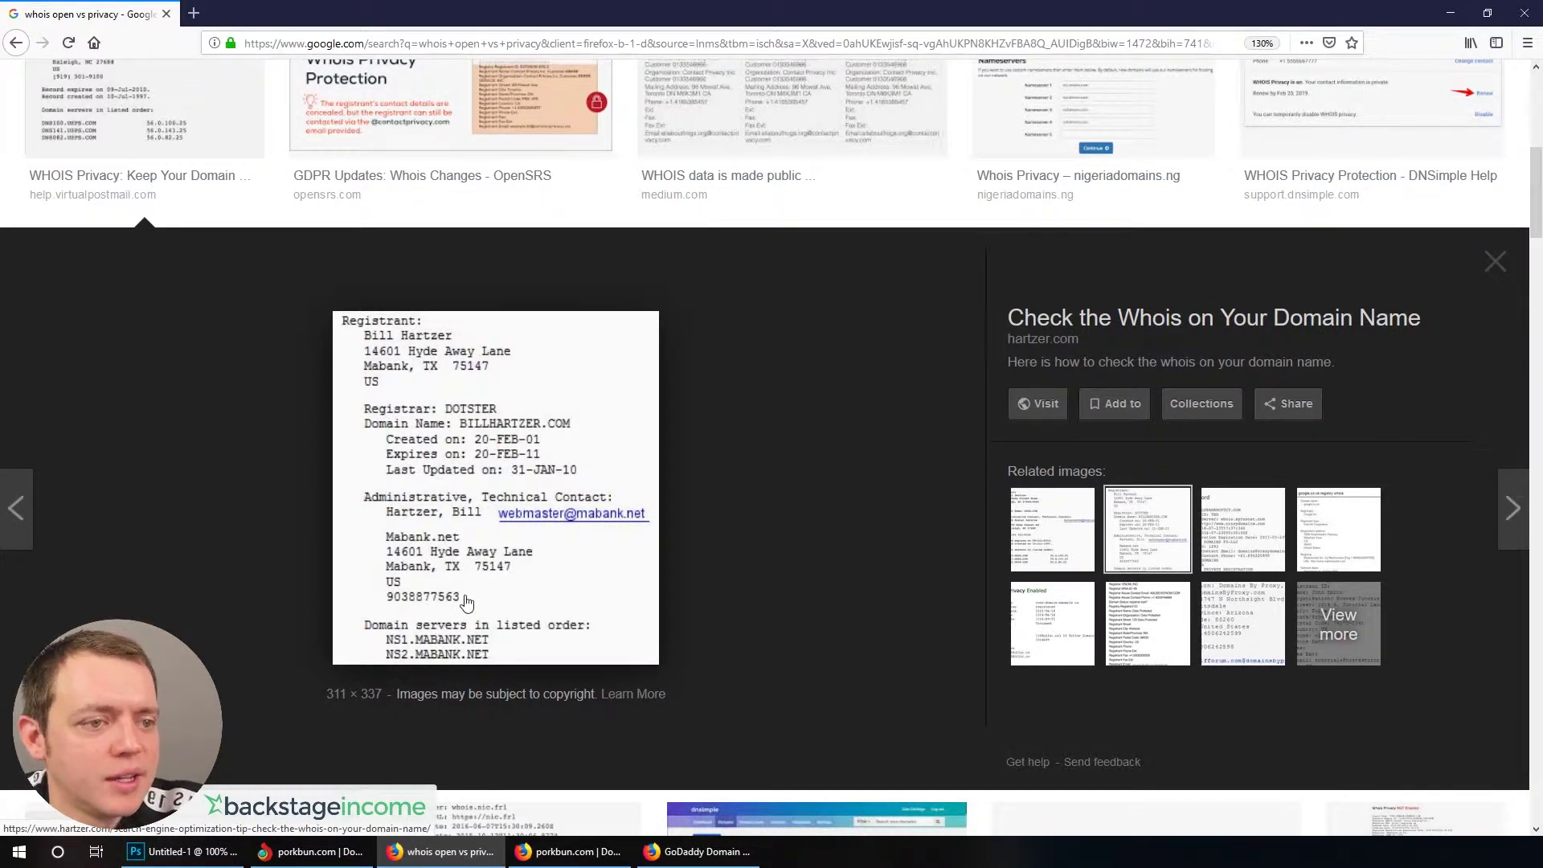
scroll(576, 621, down, 7)
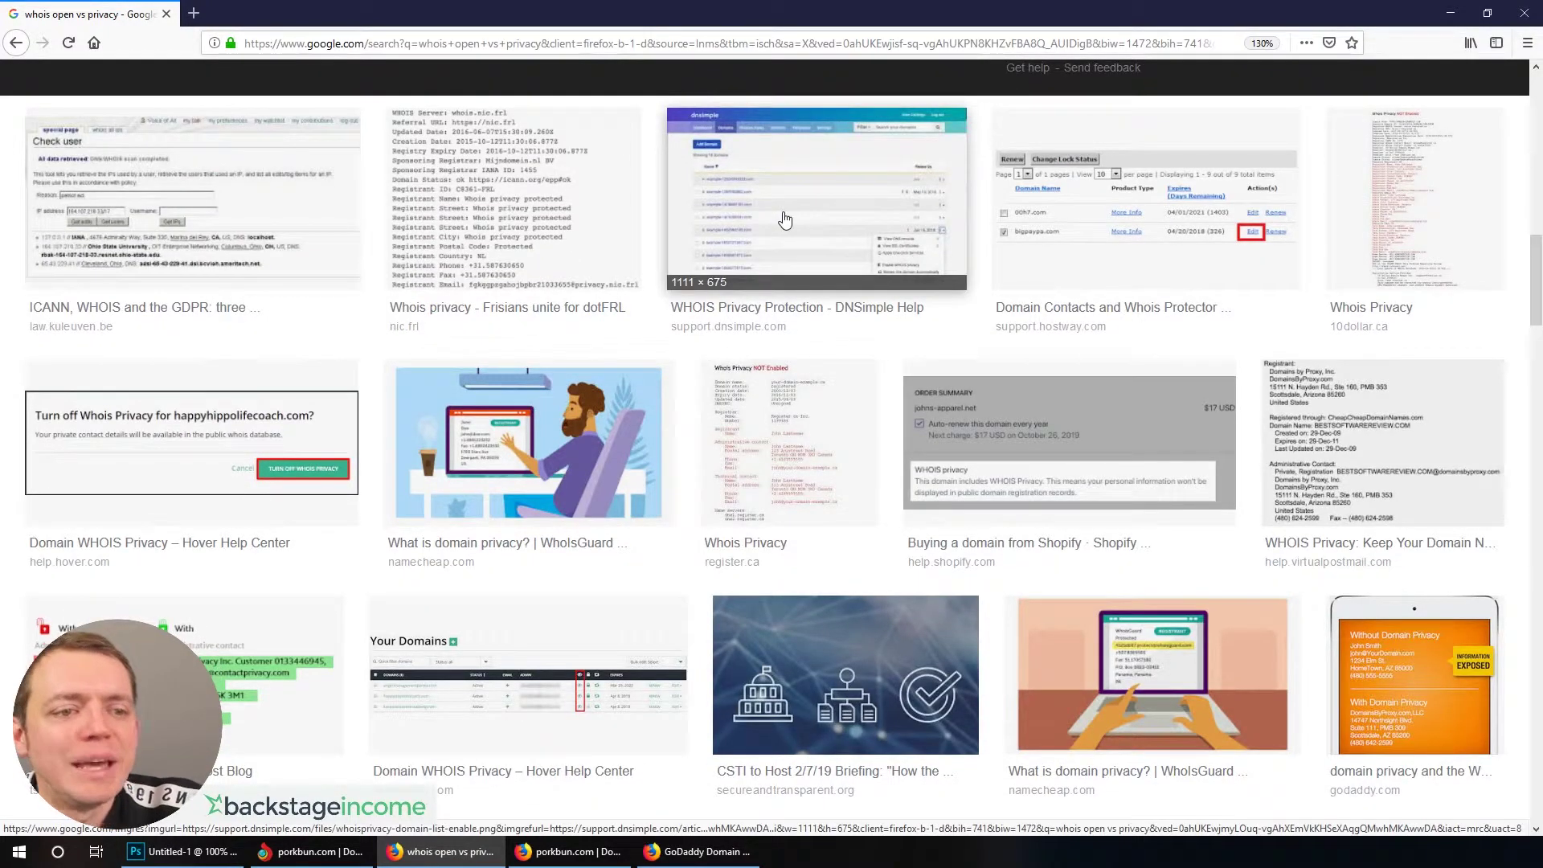
click(230, 666)
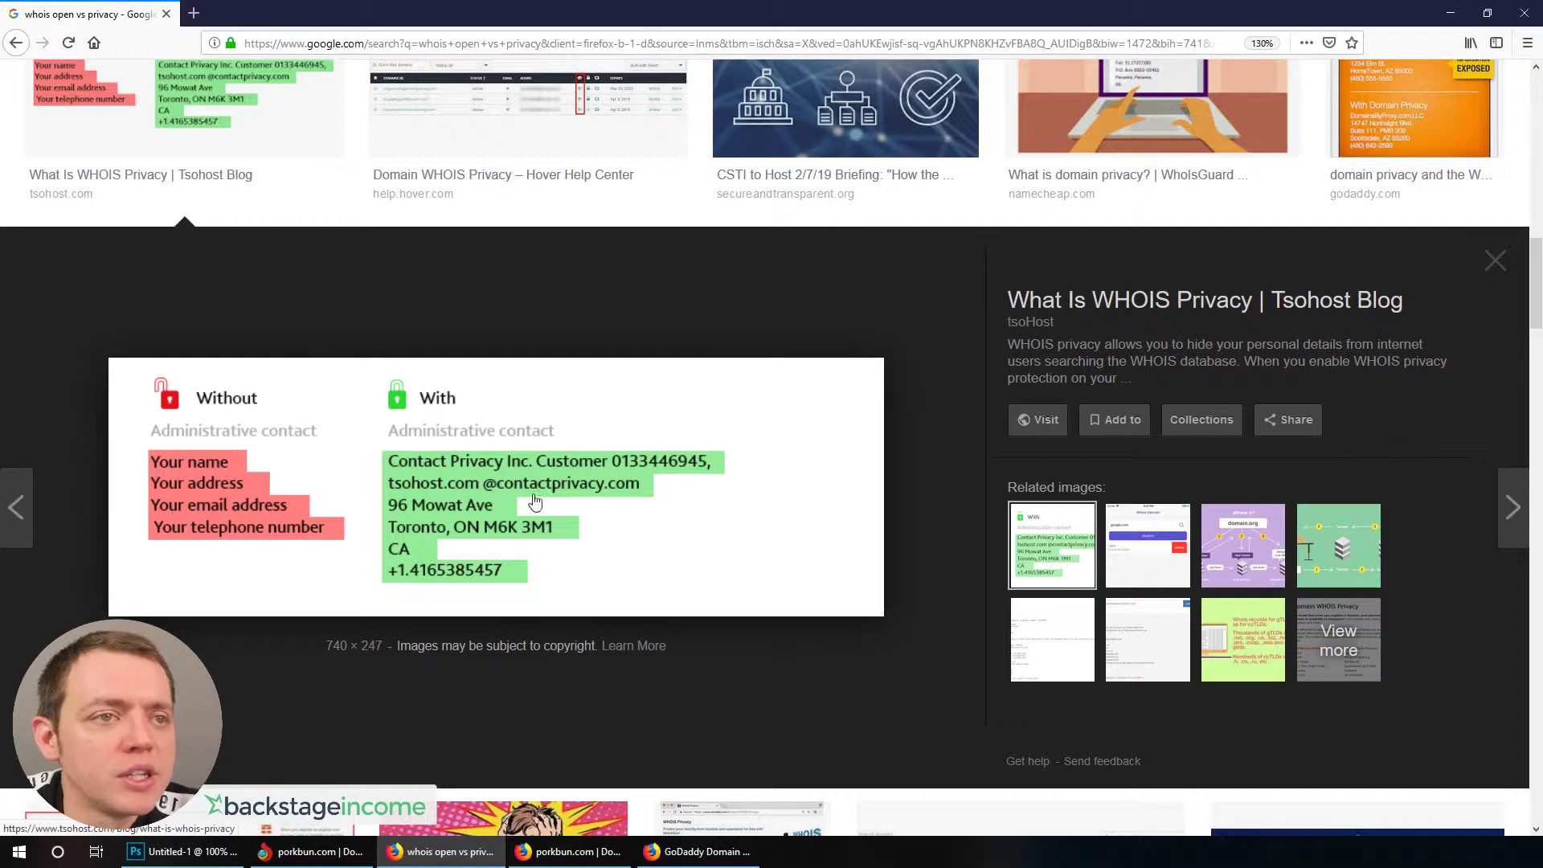
- Add kickball357.com to the GoDaddy cart and go to checkout
click(682, 860)
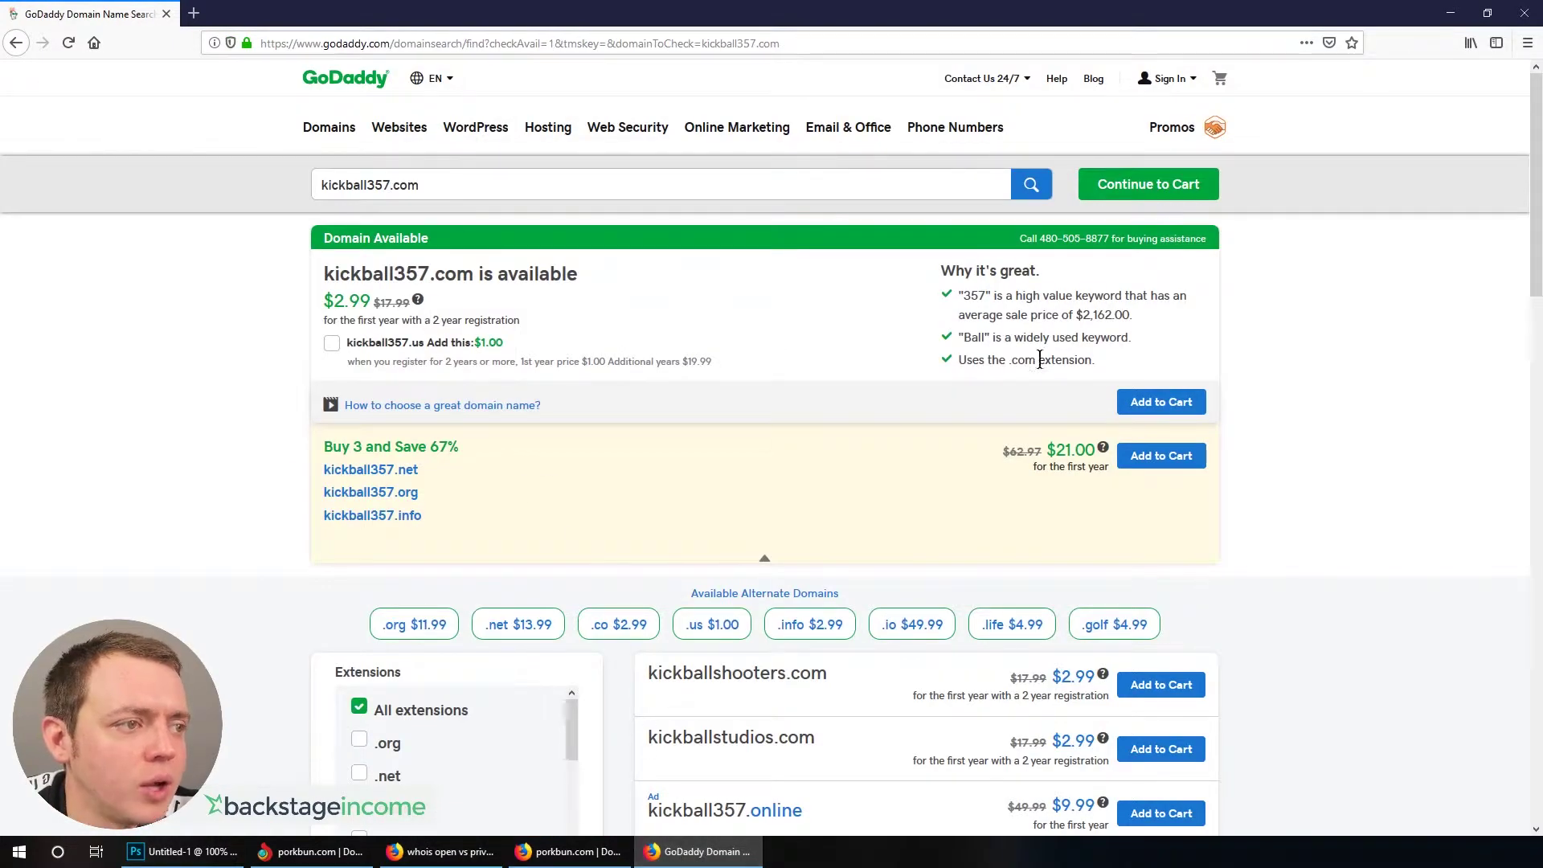
click(1146, 408)
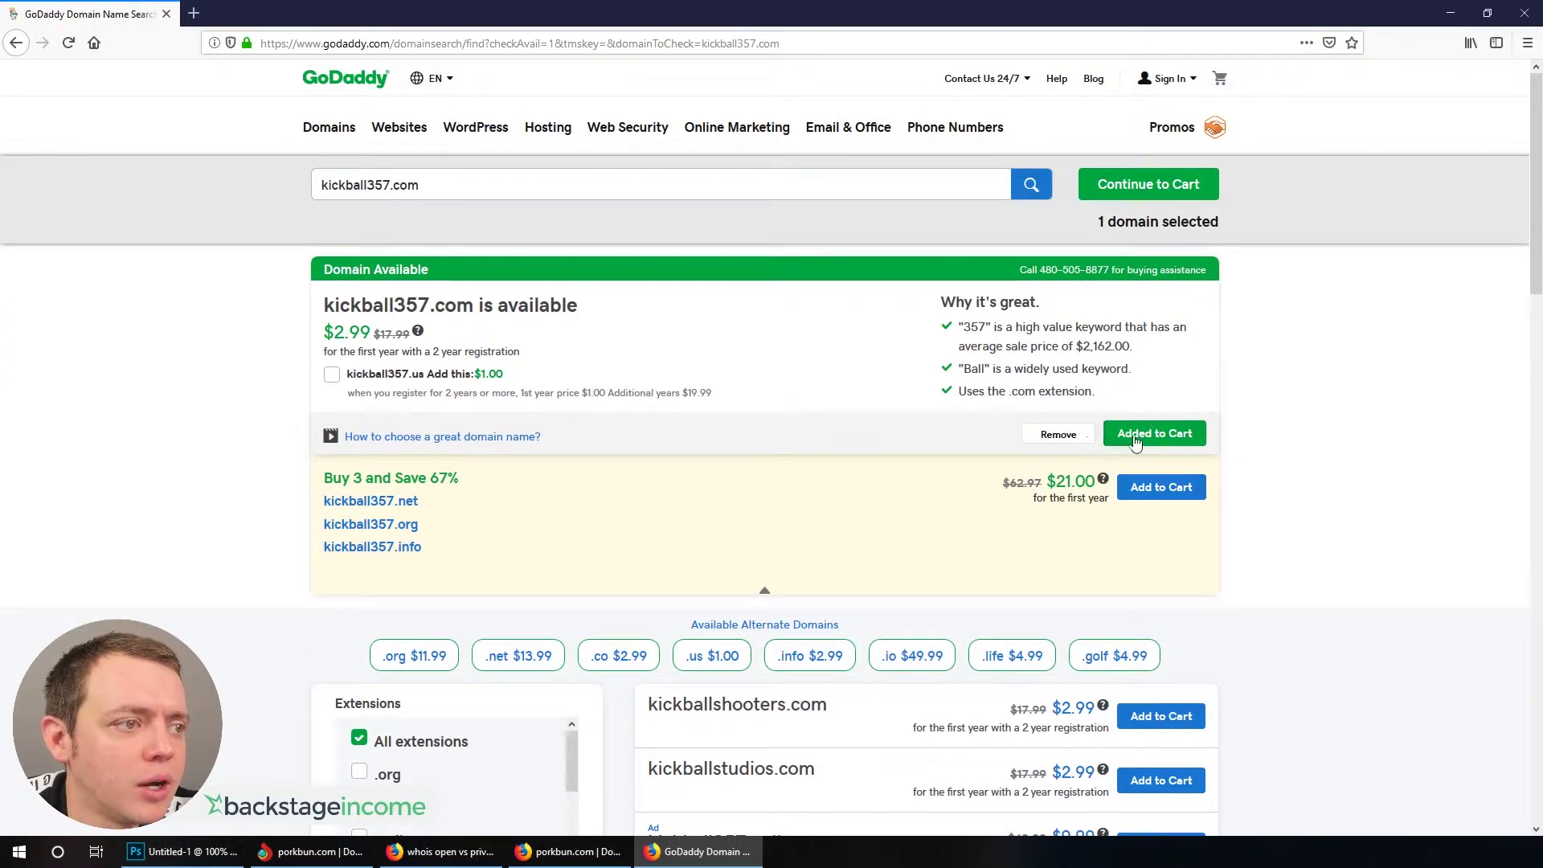
click(1220, 81)
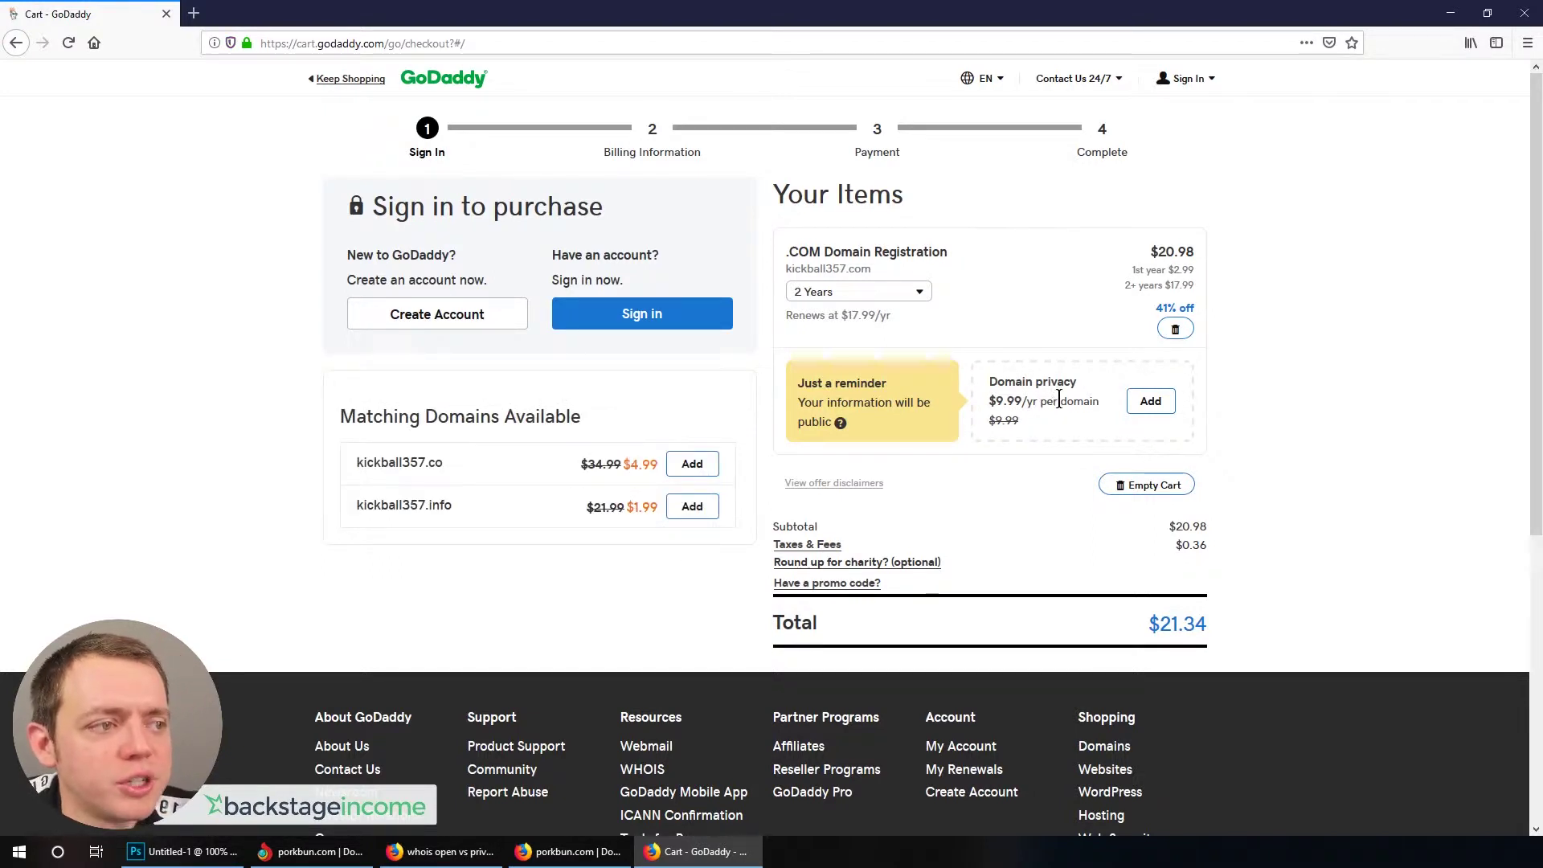
- Add domain privacy at $19.98, keeping registration at 2 Years for a $41.32 total
click(1165, 407)
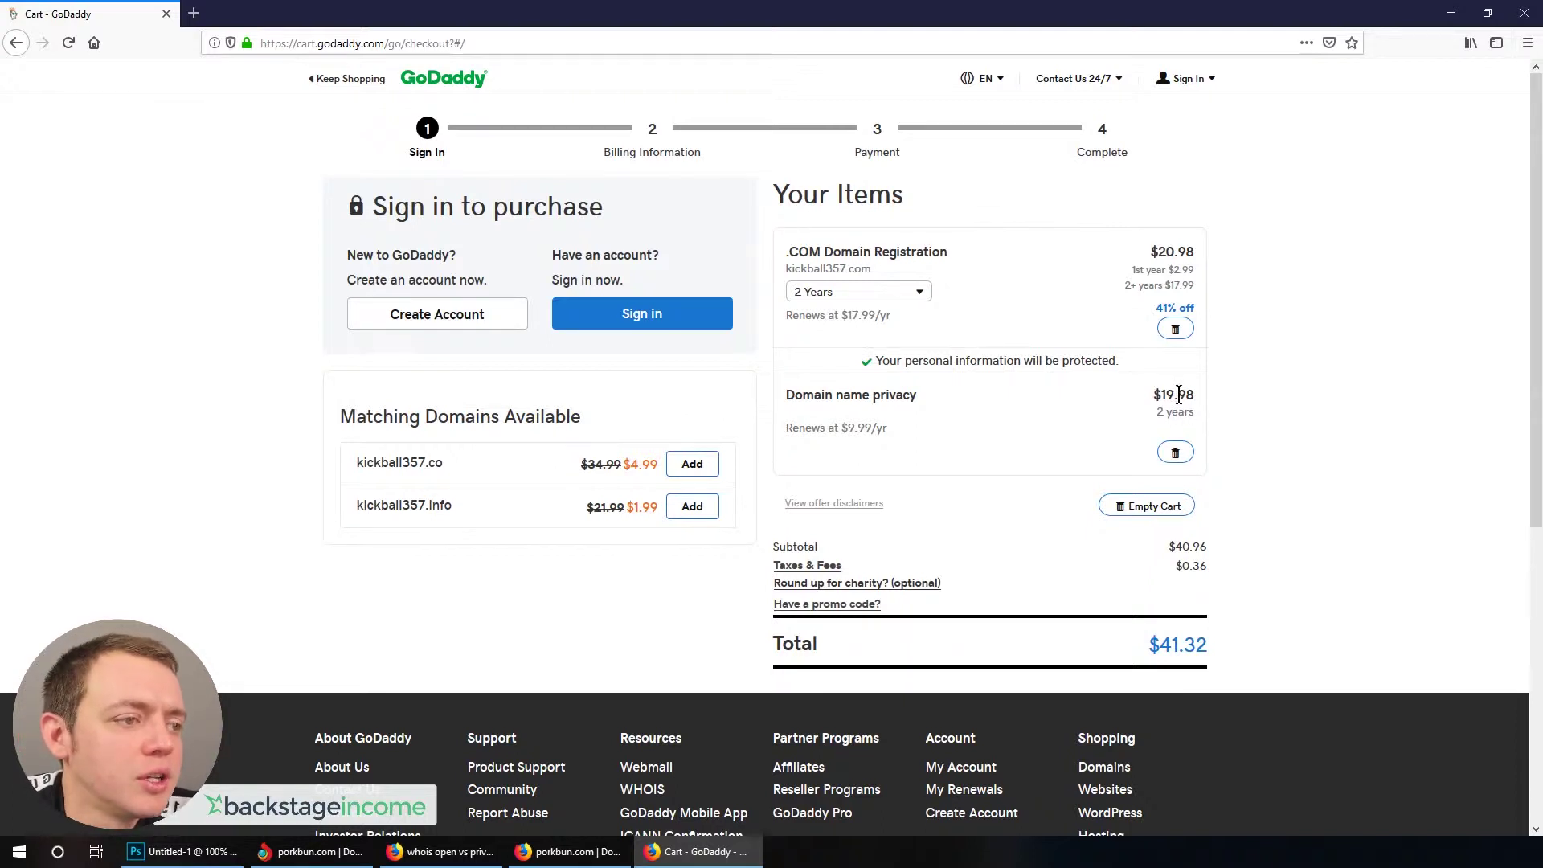
click(881, 292)
click(909, 319)
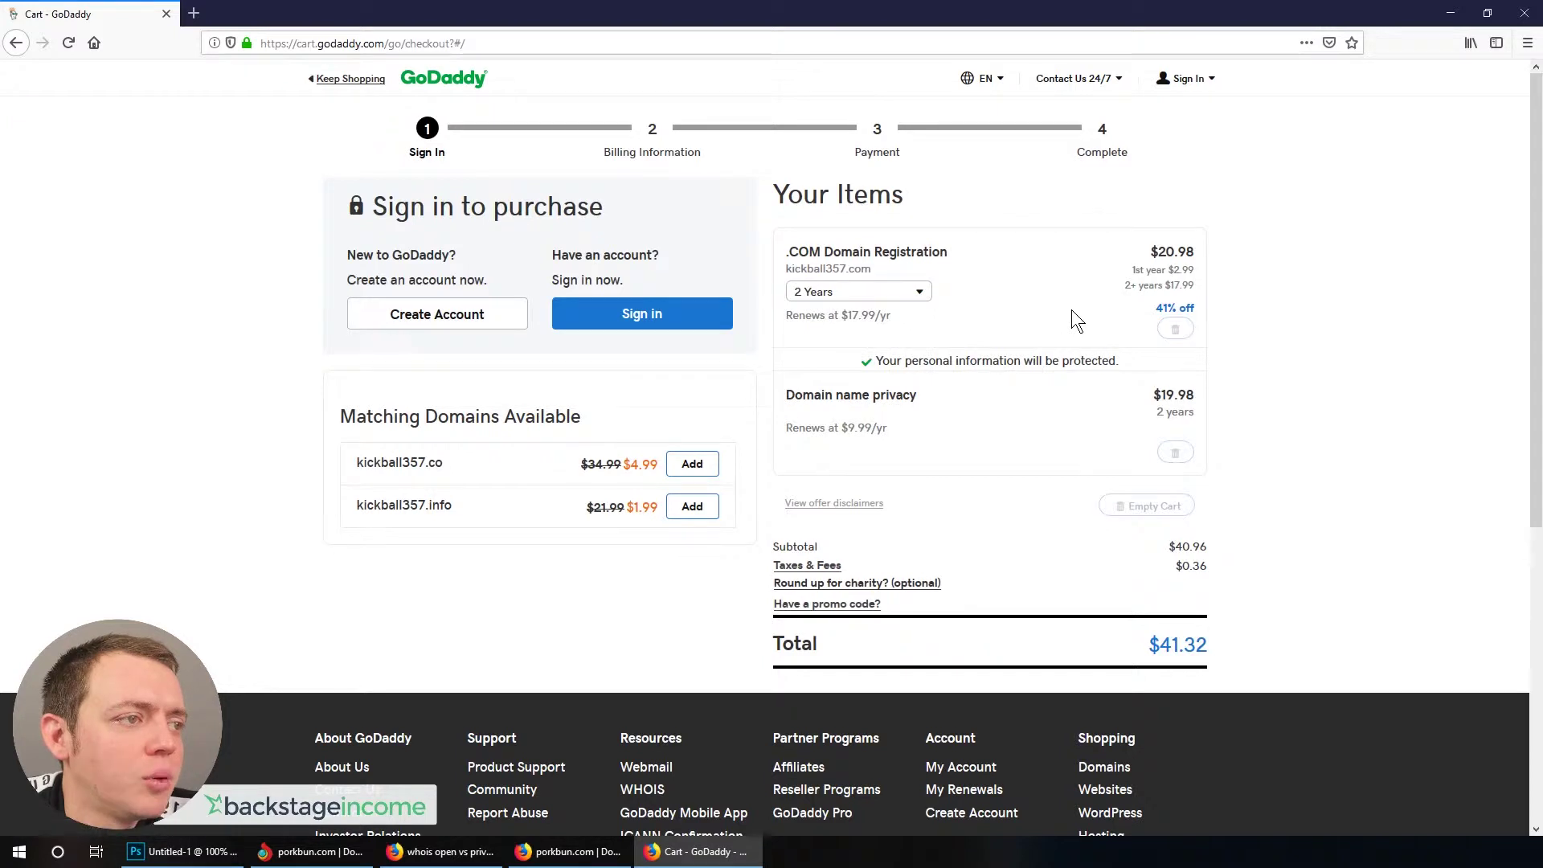
click(863, 292)
click(838, 350)
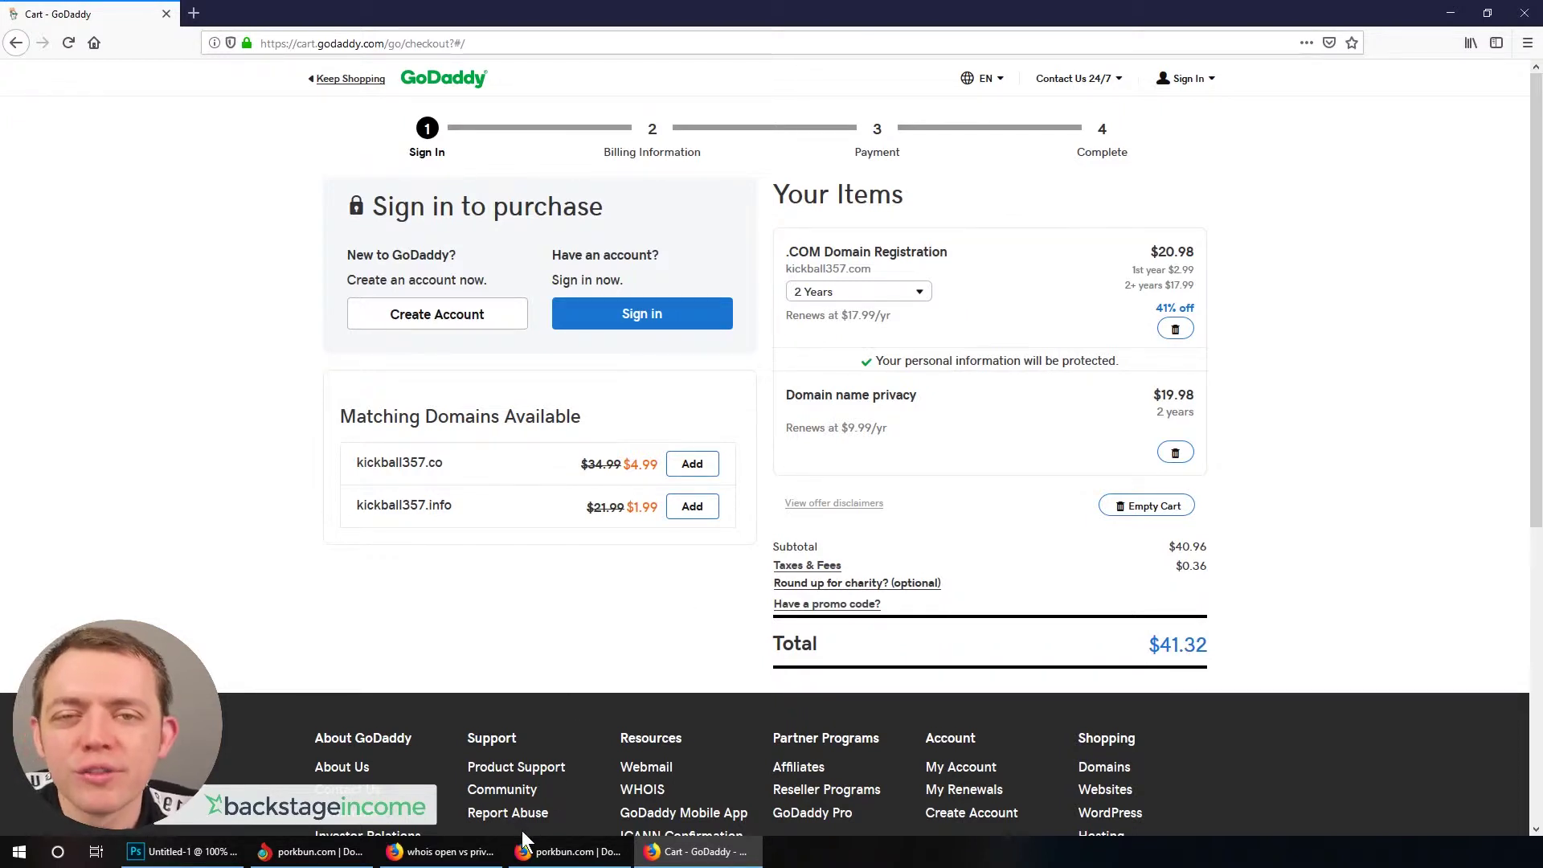
mouse_move(537, 860)
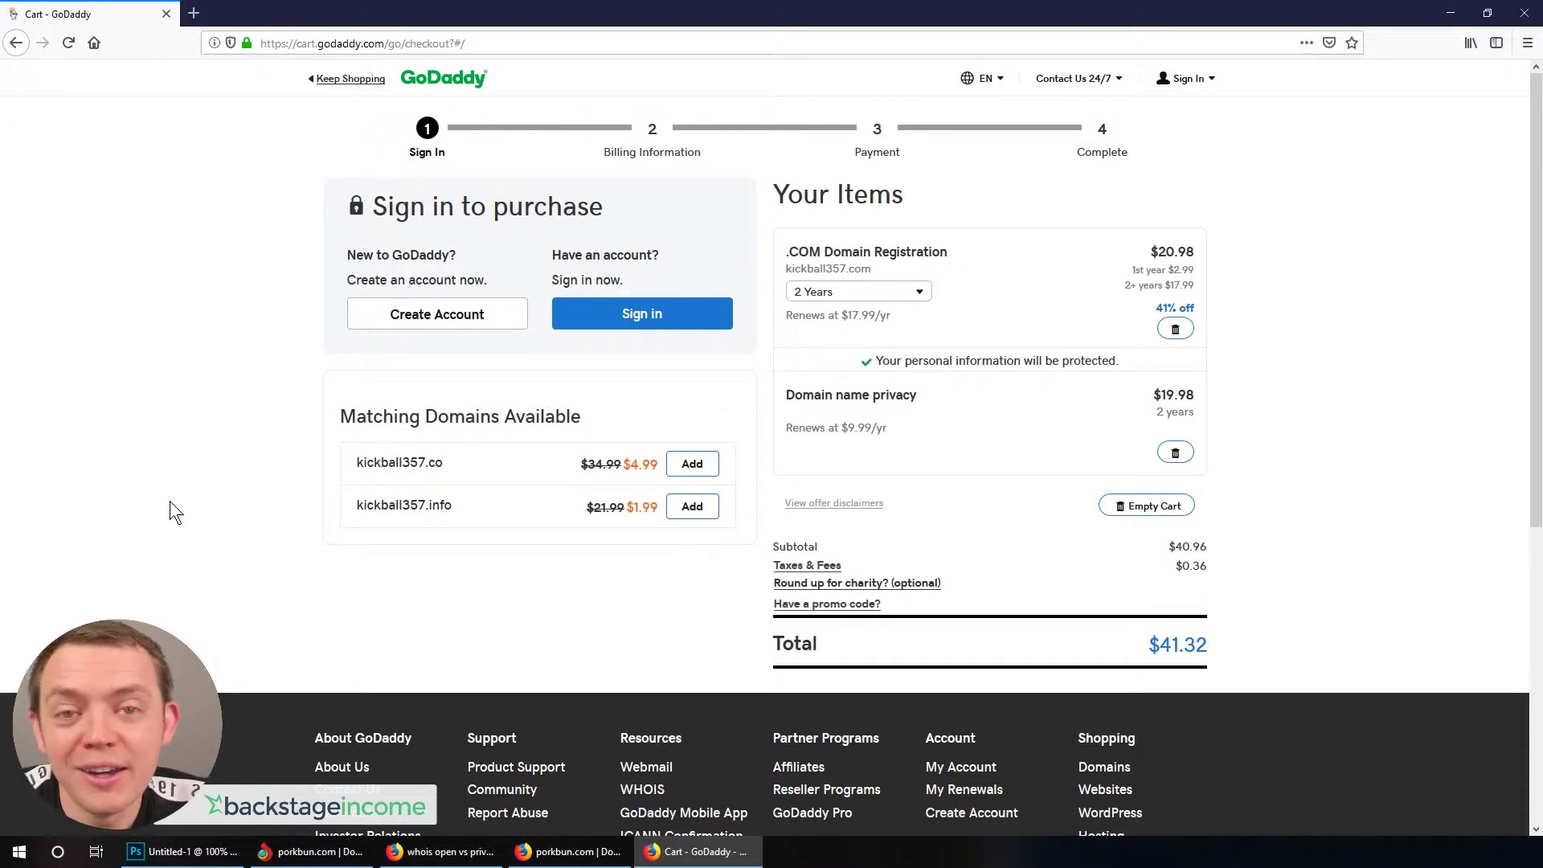
- Load backstageincome.com and open its Resources page, listing GoDaddy for domains and Blue Host for hosting
click(371, 43)
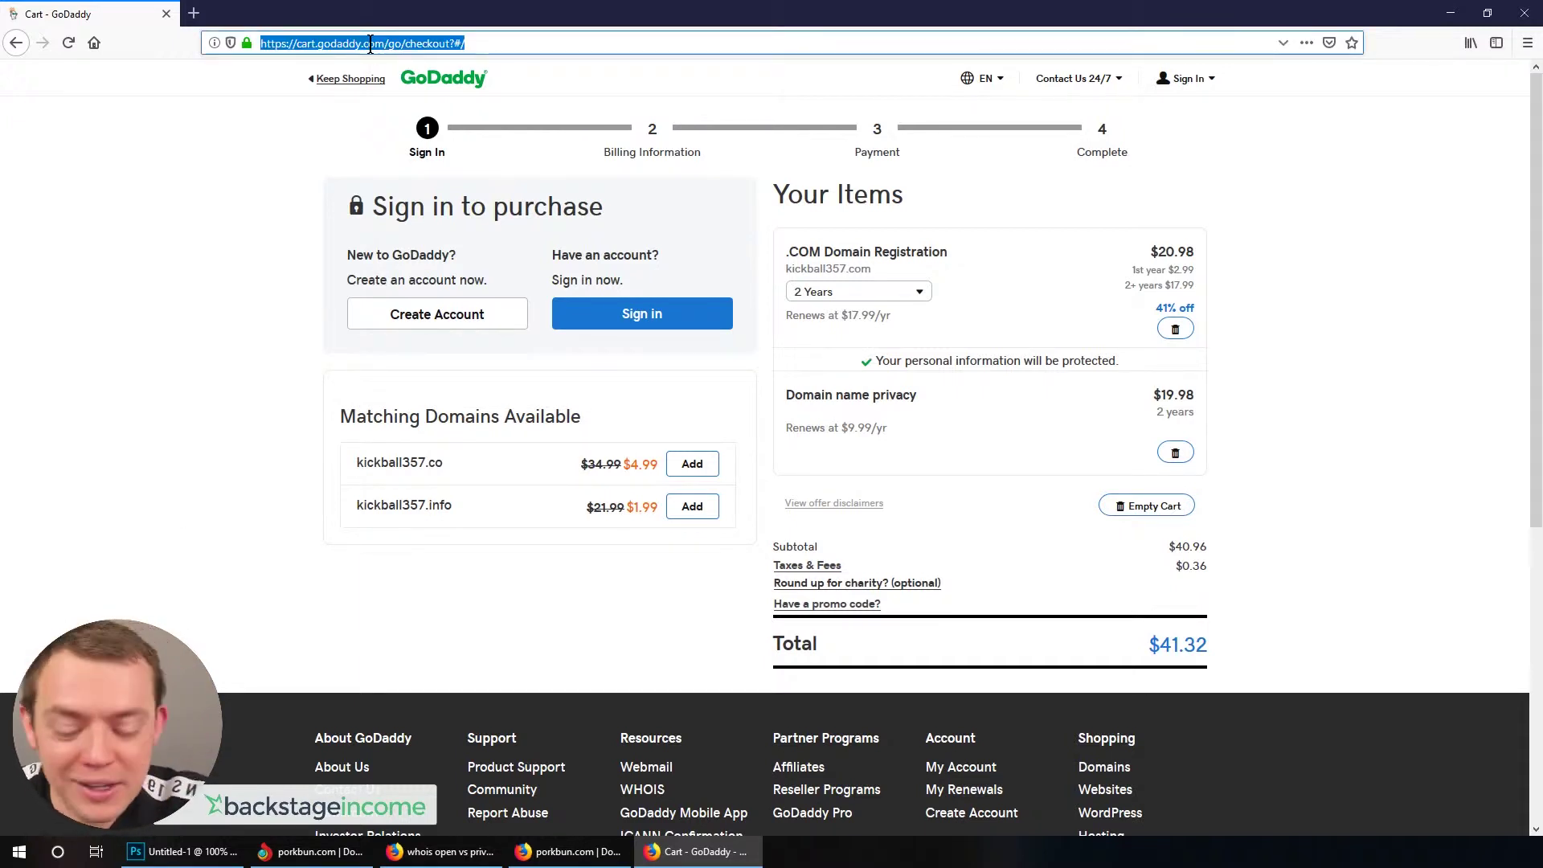
text(backstageincome.com)
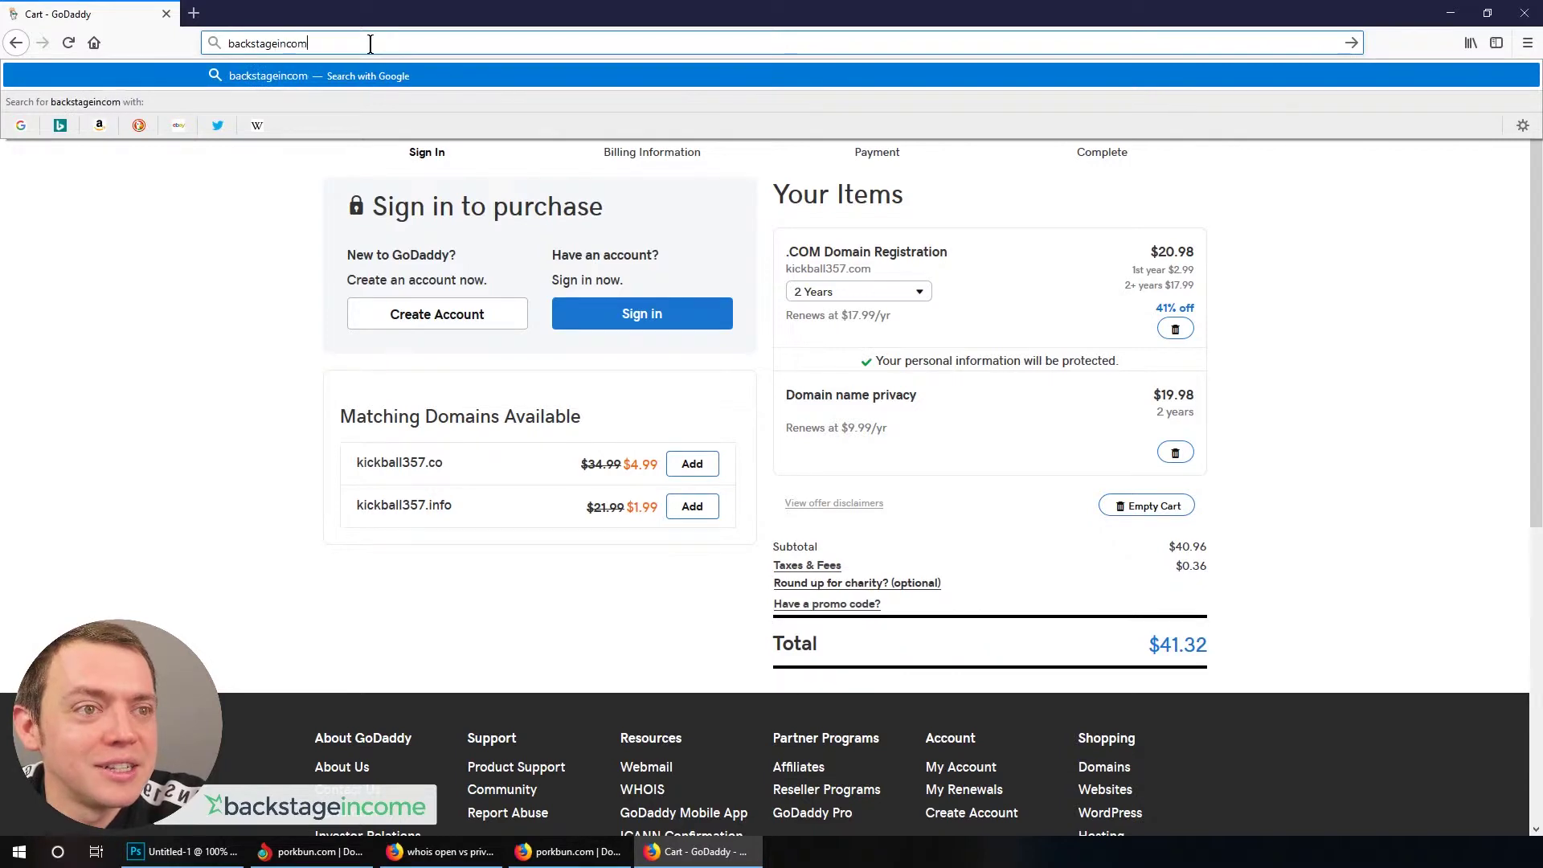
key(Return)
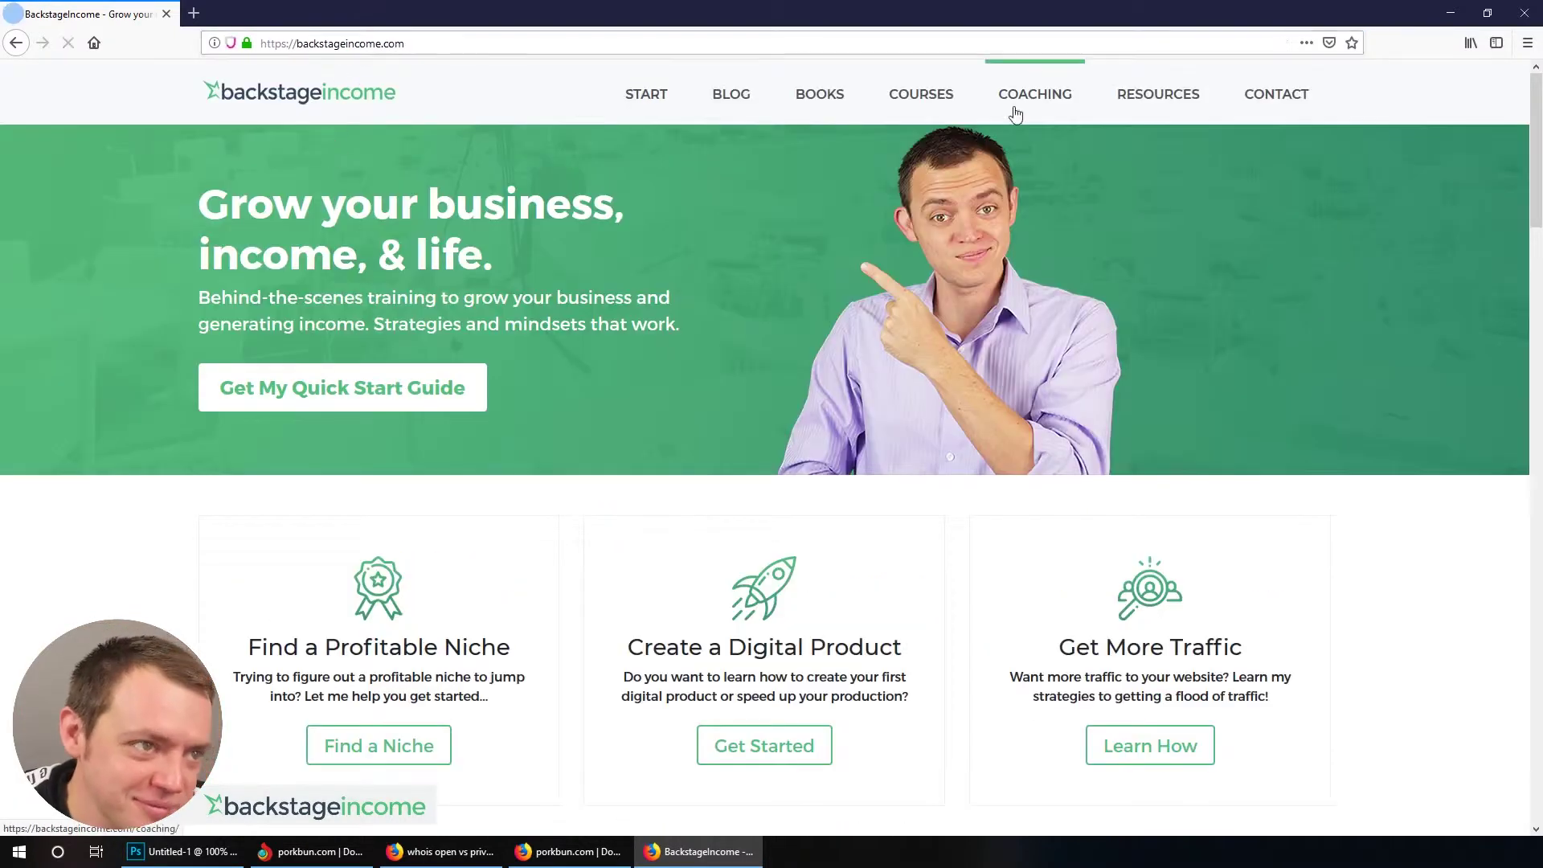
click(1155, 105)
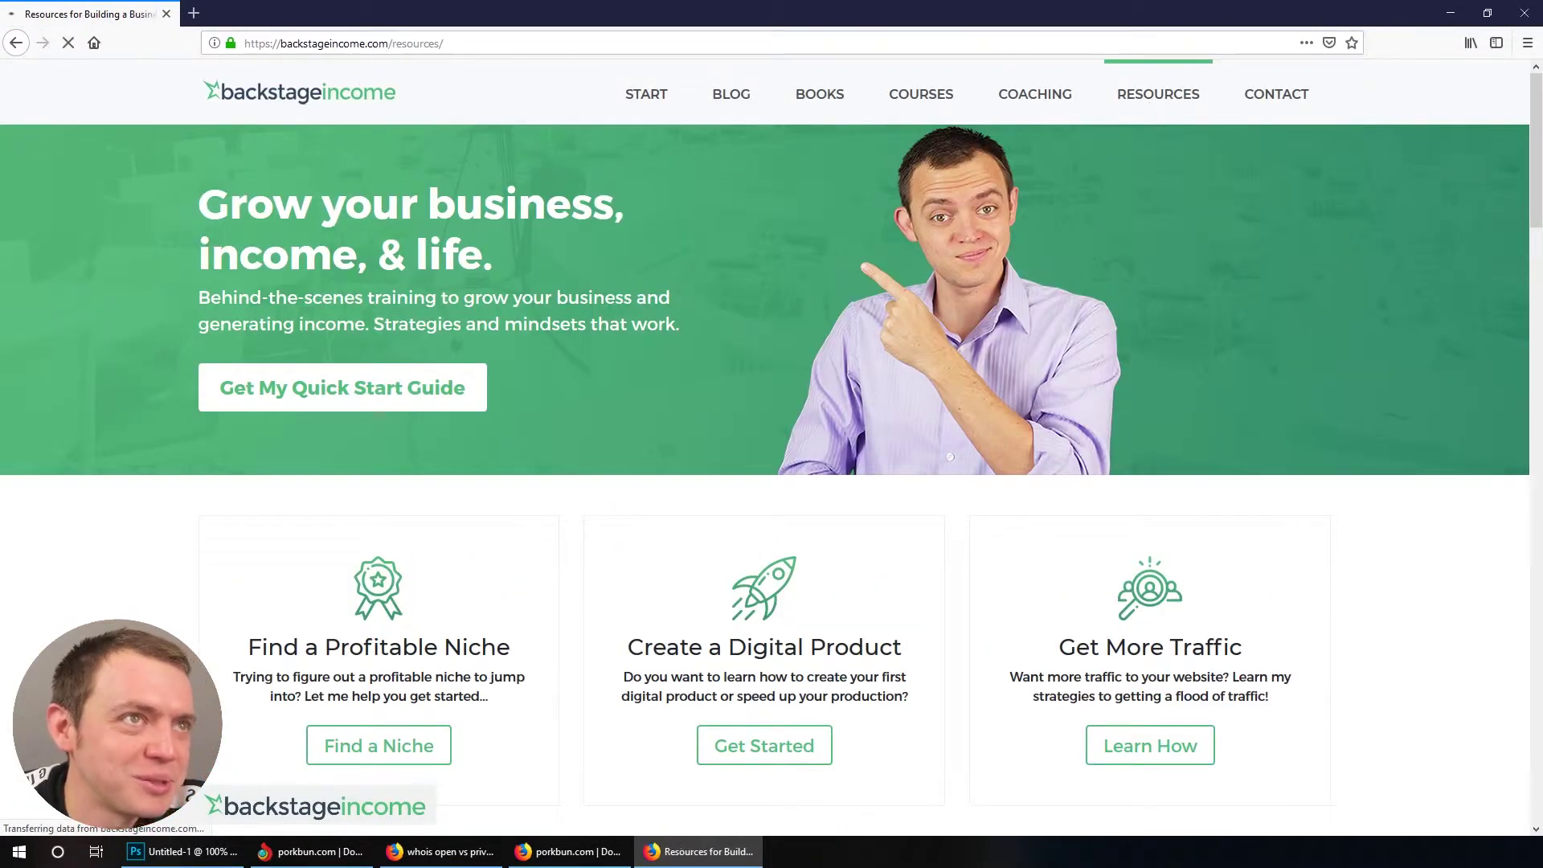
scroll(407, 547, down, 3)
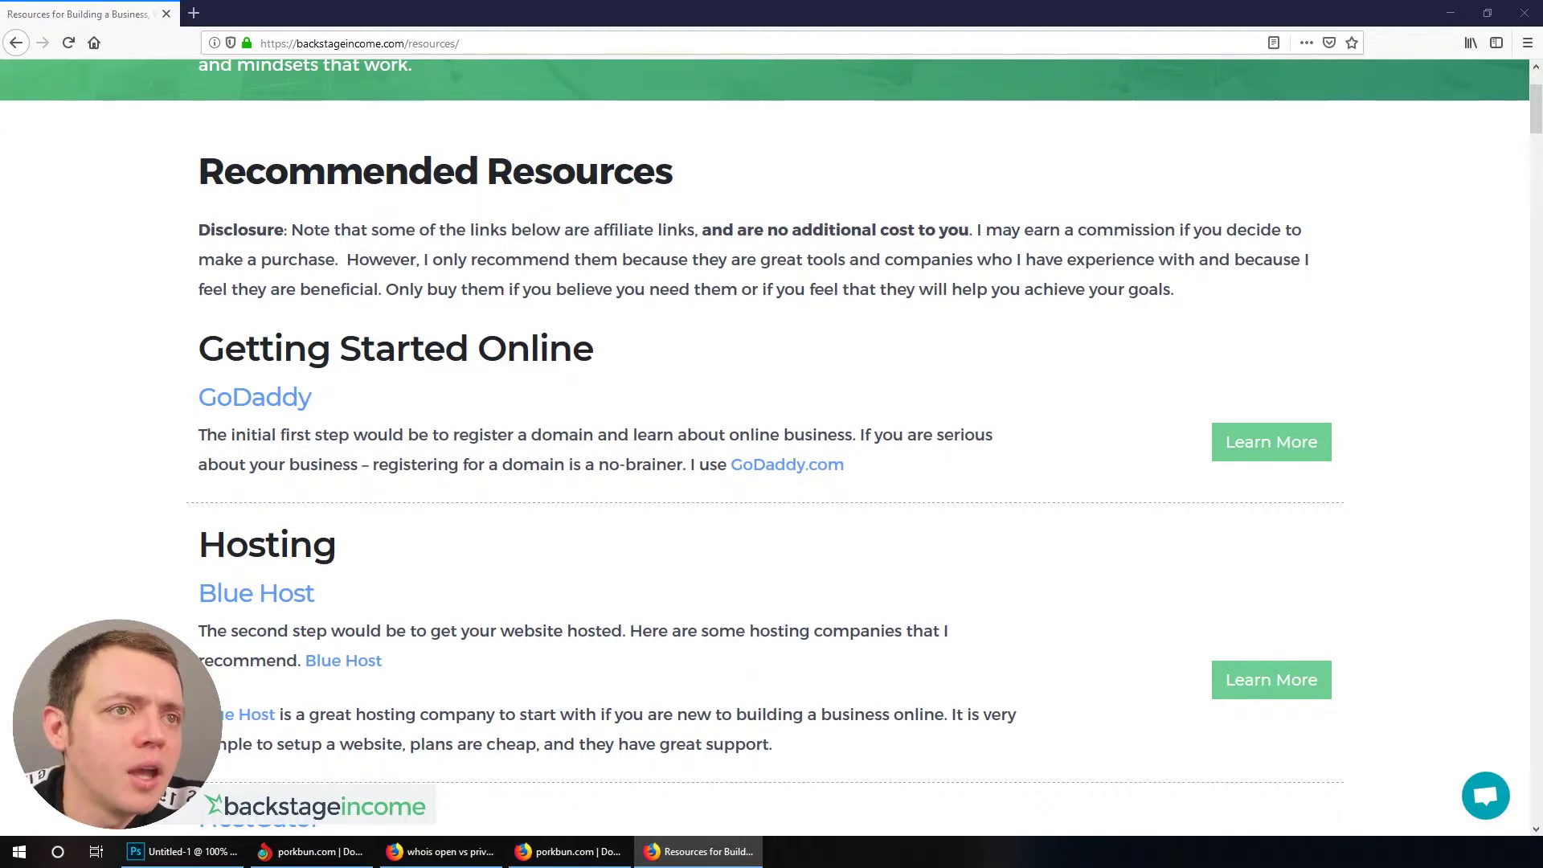
click(396, 44)
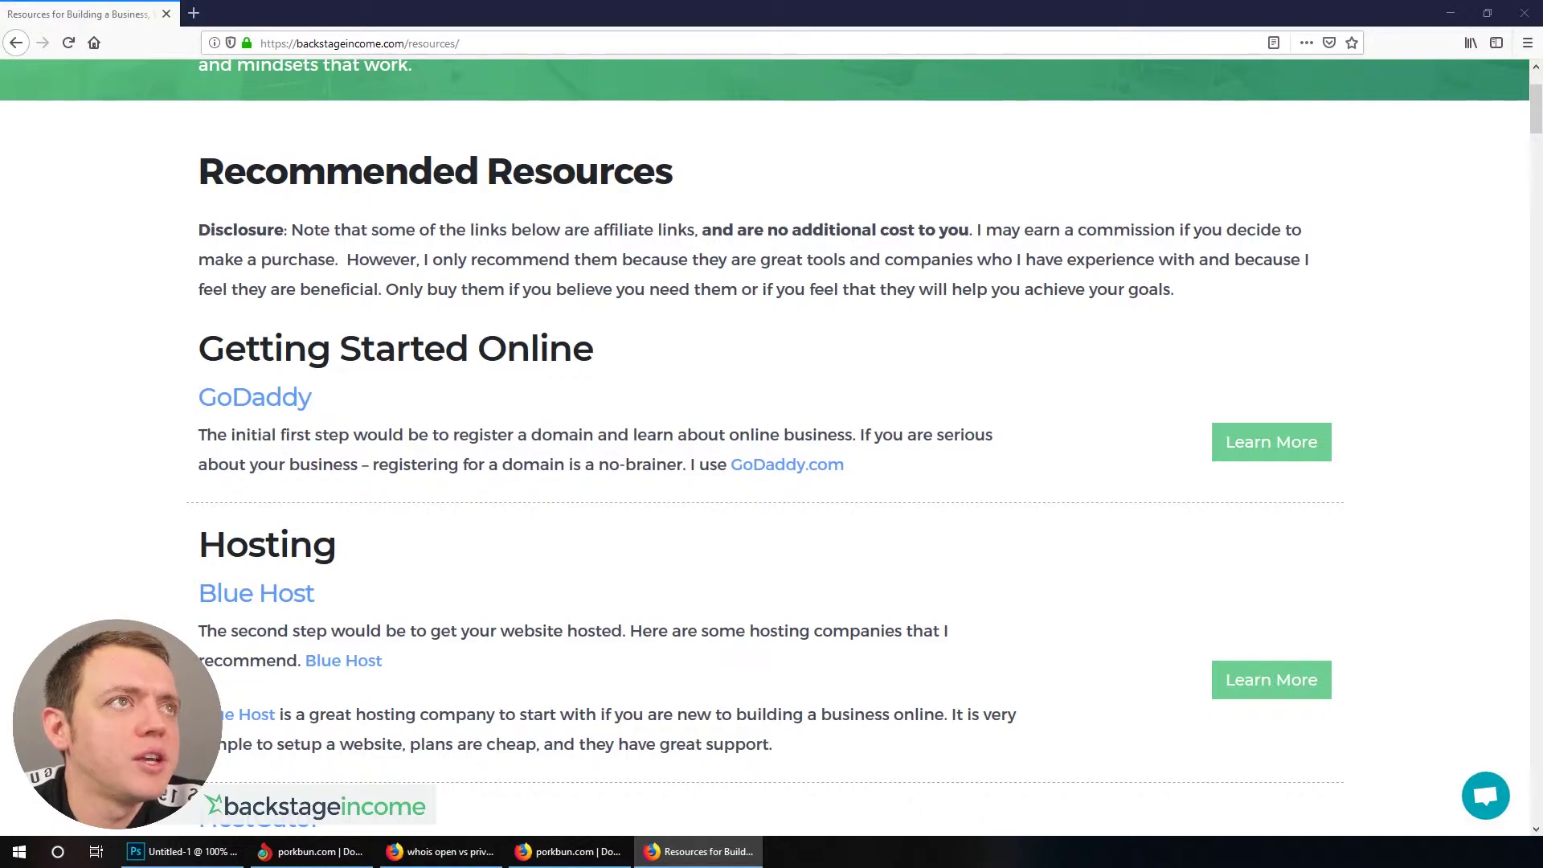
- Open the Resources page in the WordPress editor's code view and search for 'godadd'
click(553, 72)
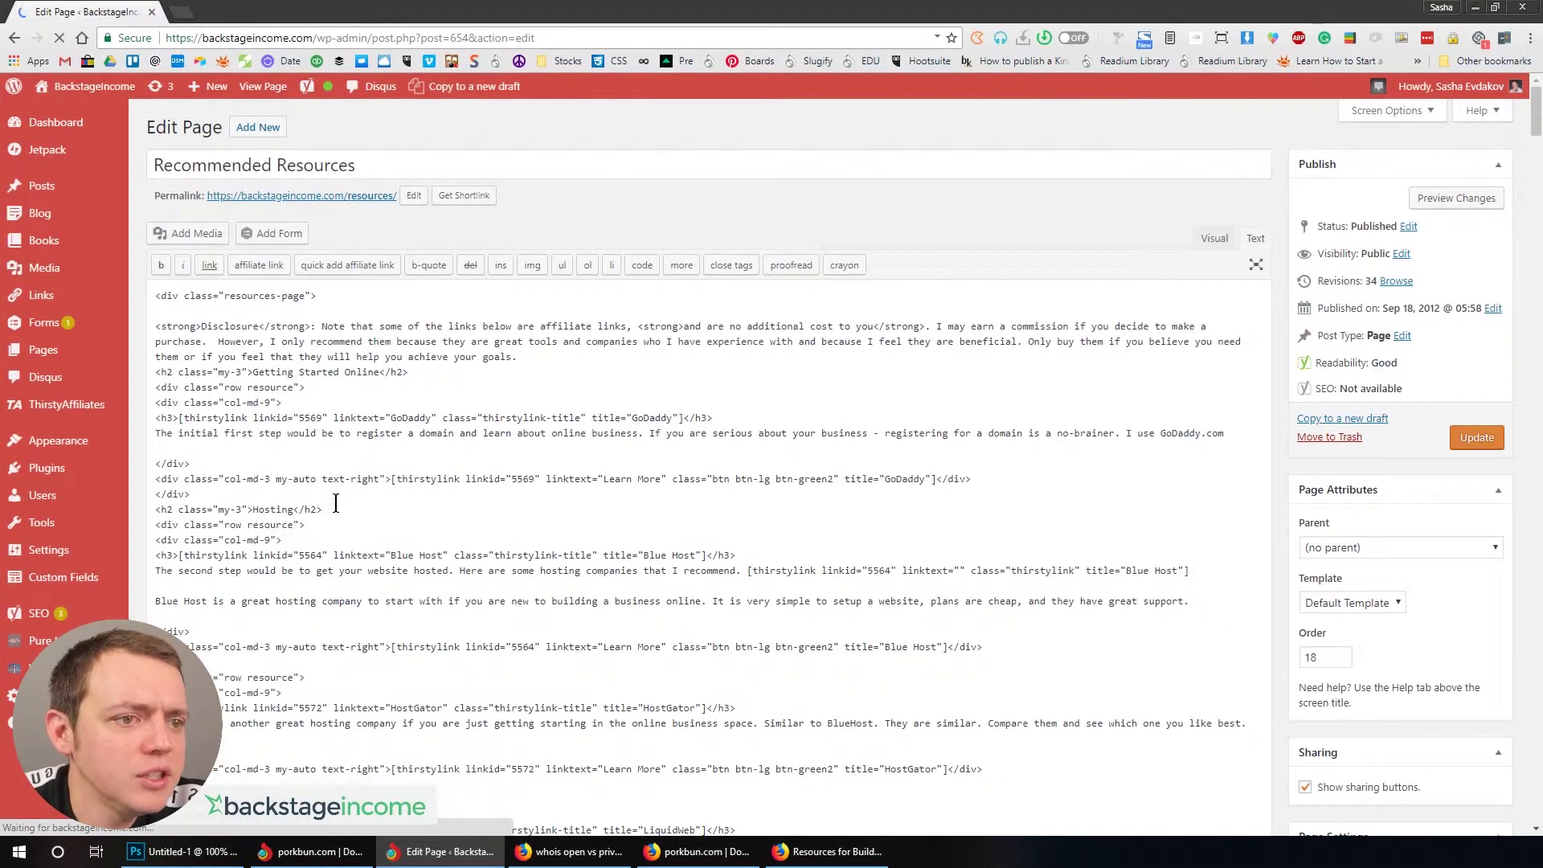
click(336, 503)
click(279, 500)
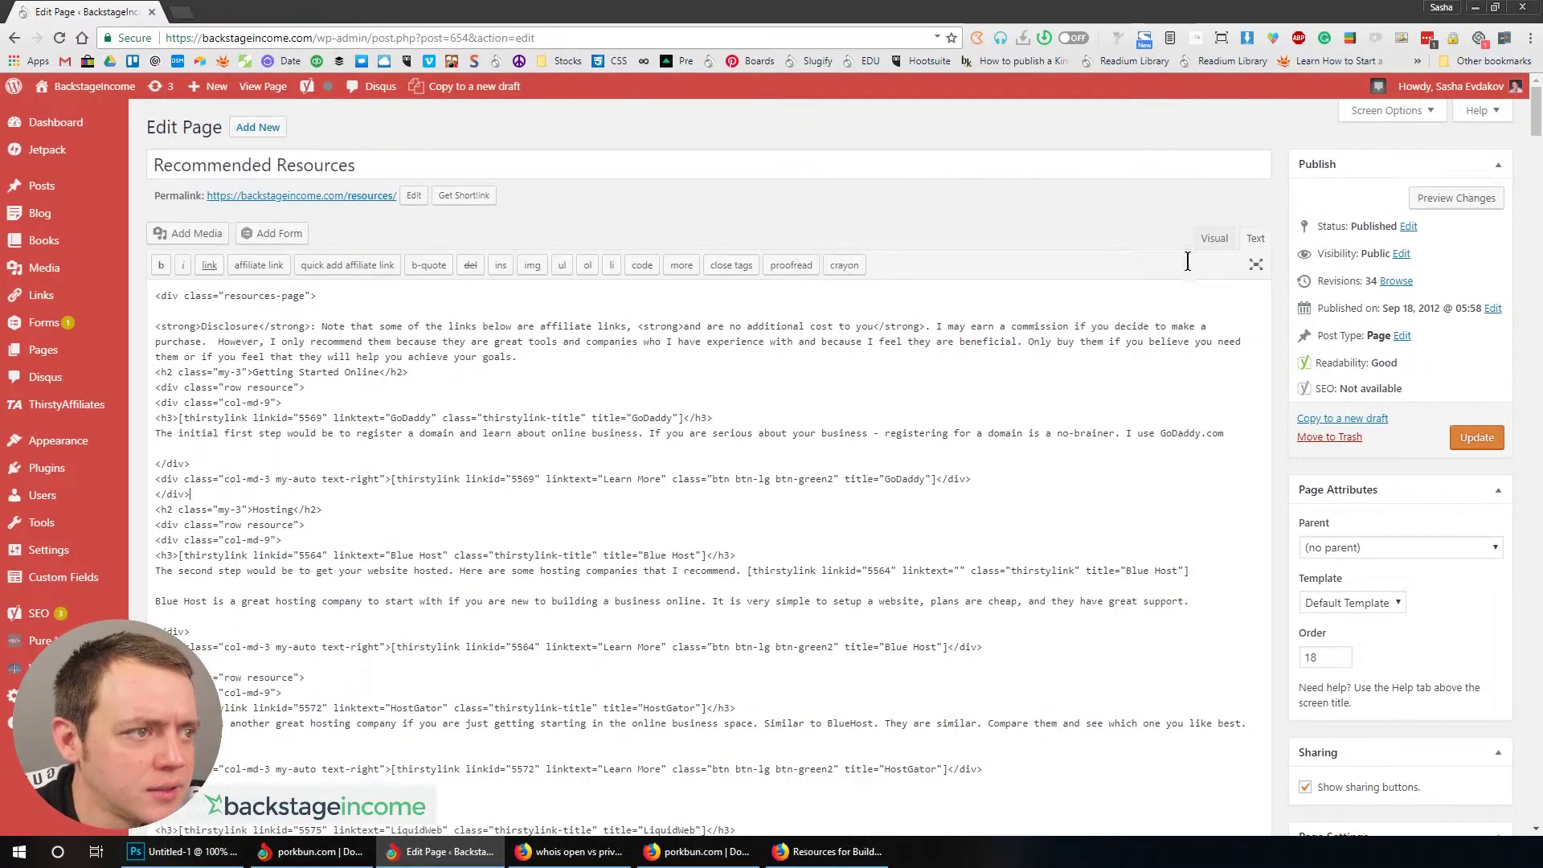
key(ctrl+f)
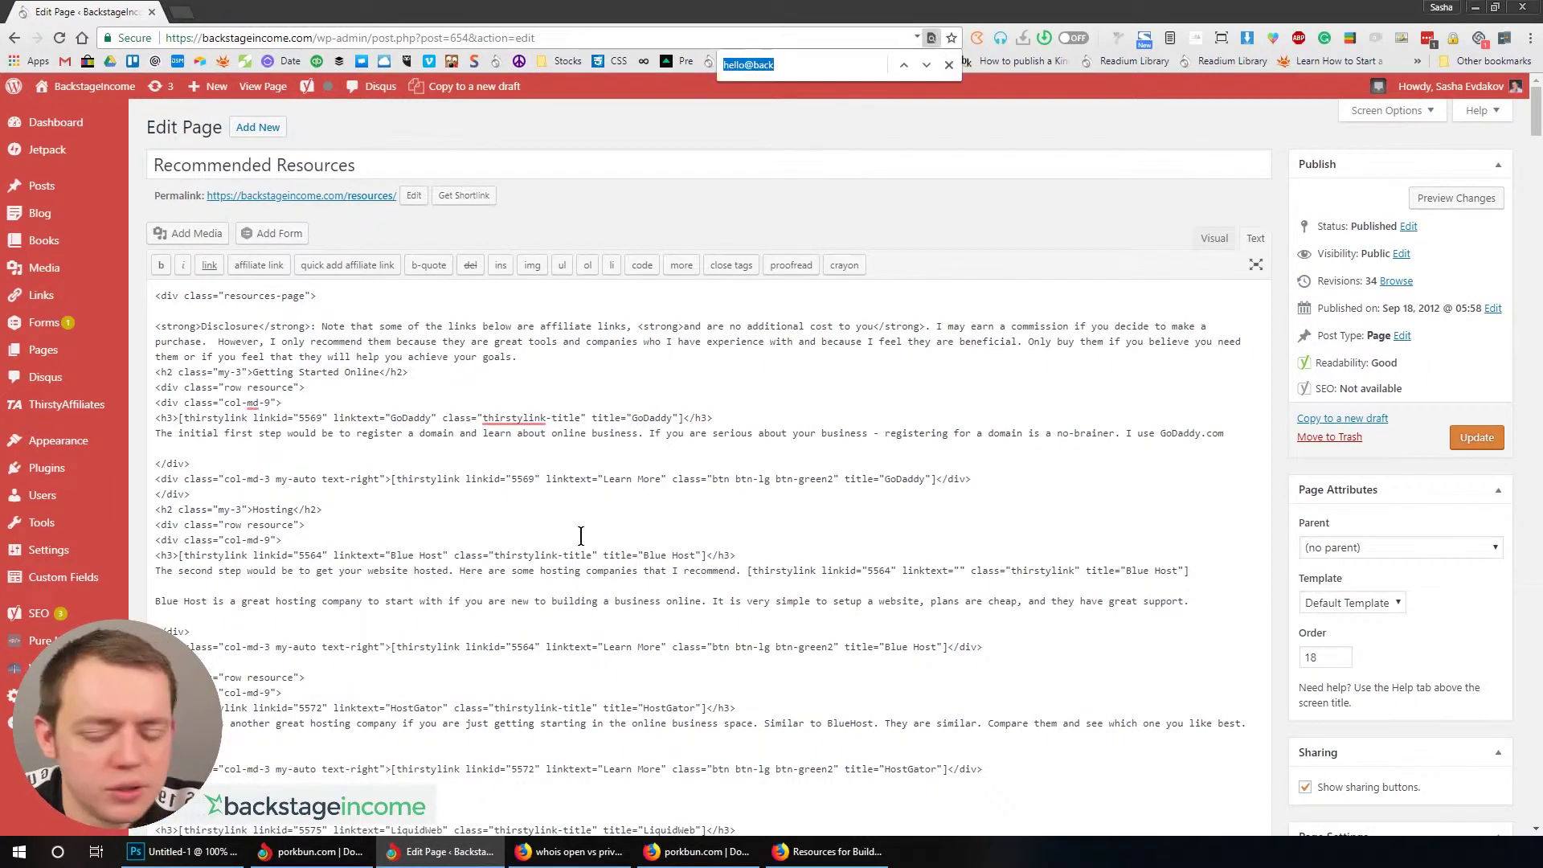
text(godadd)
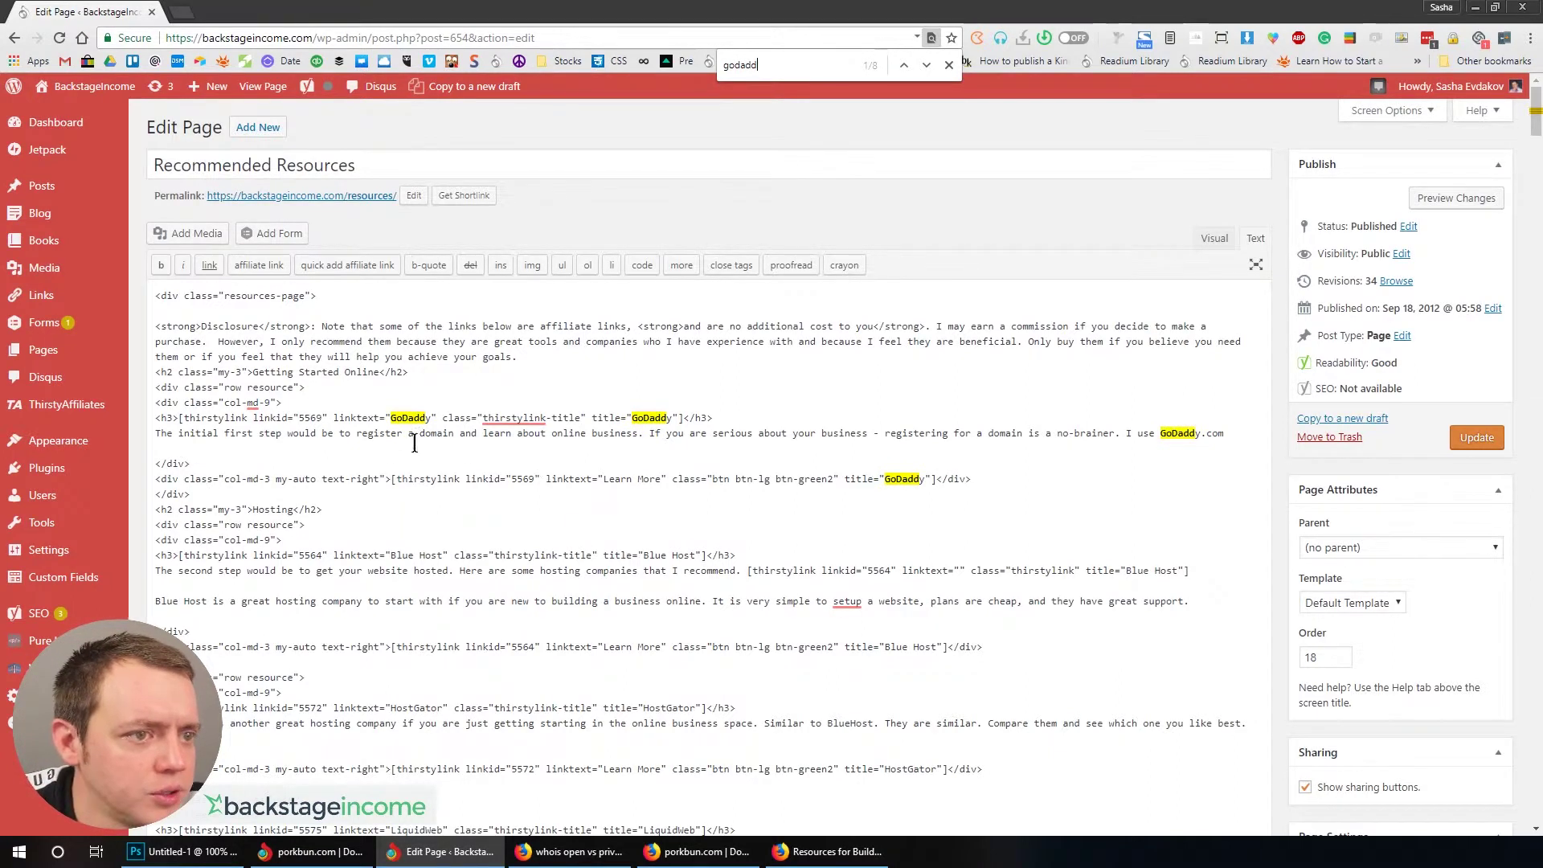
- Duplicate the GoDaddy heading and description lines beneath the original entry
drag(155, 449, 155, 418)
key(ctrl+c)
click(155, 448)
key(ctrl+v)
click(773, 418)
key(Return)
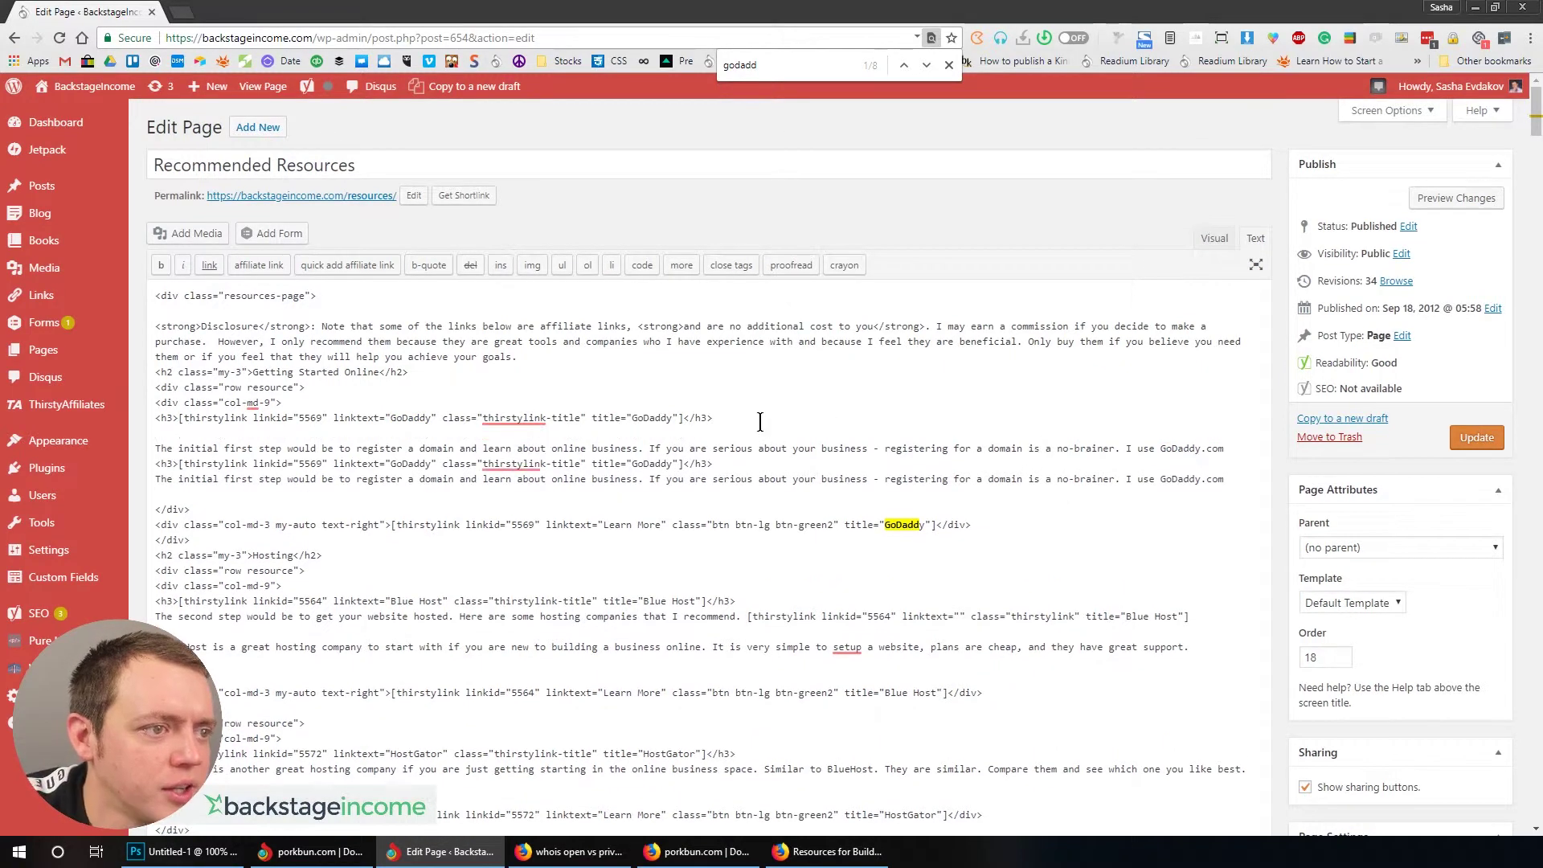
key(BackSpace)
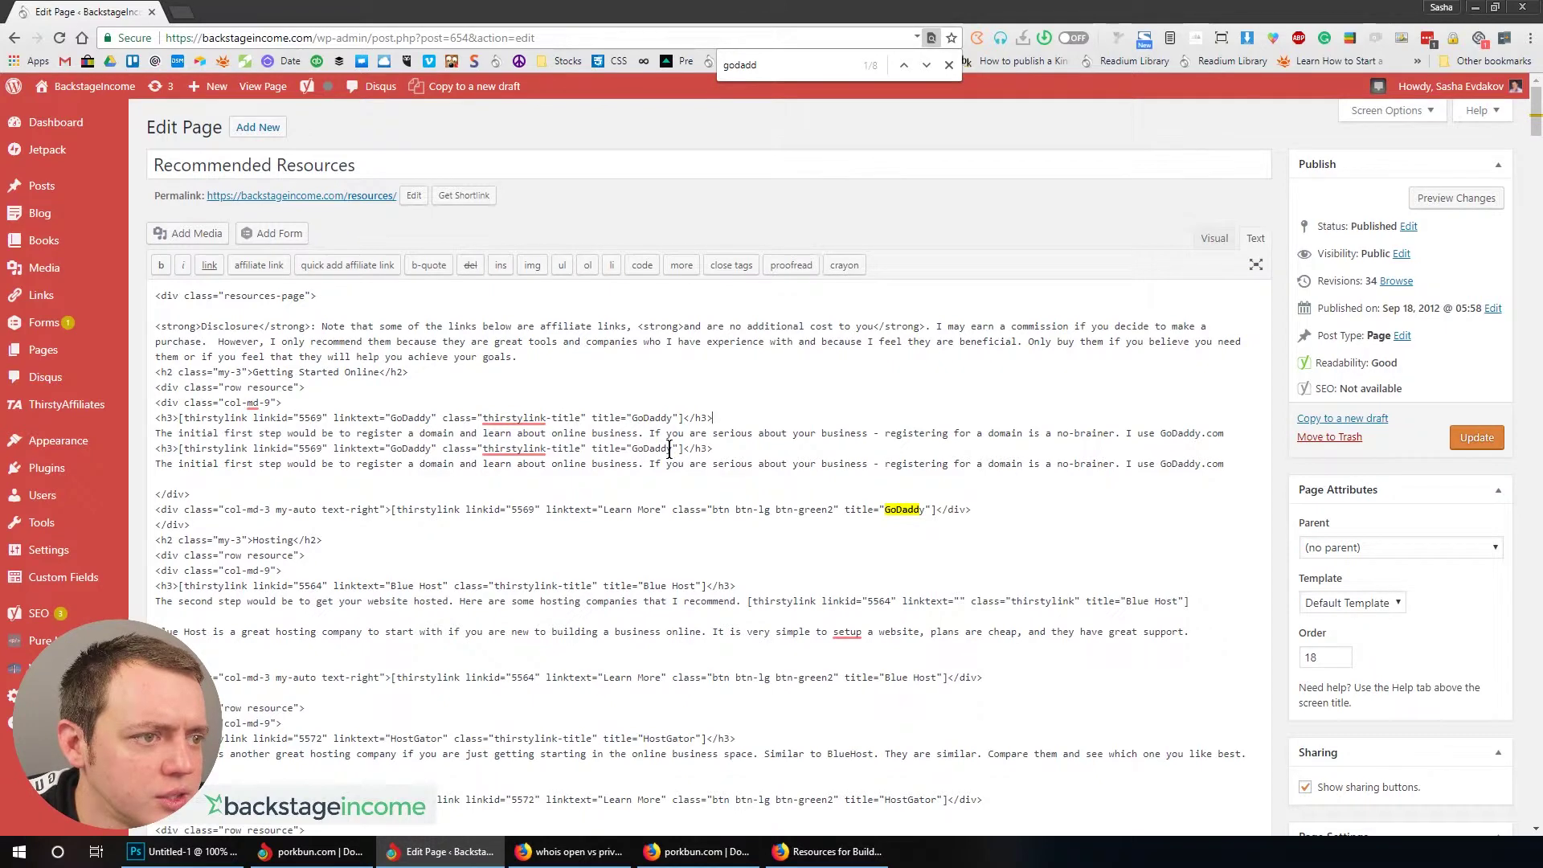
- Replace the duplicate with a 'porkbun.com' heading and the line 'Porkbun.com is the way to go!'
drag(684, 450, 288, 447)
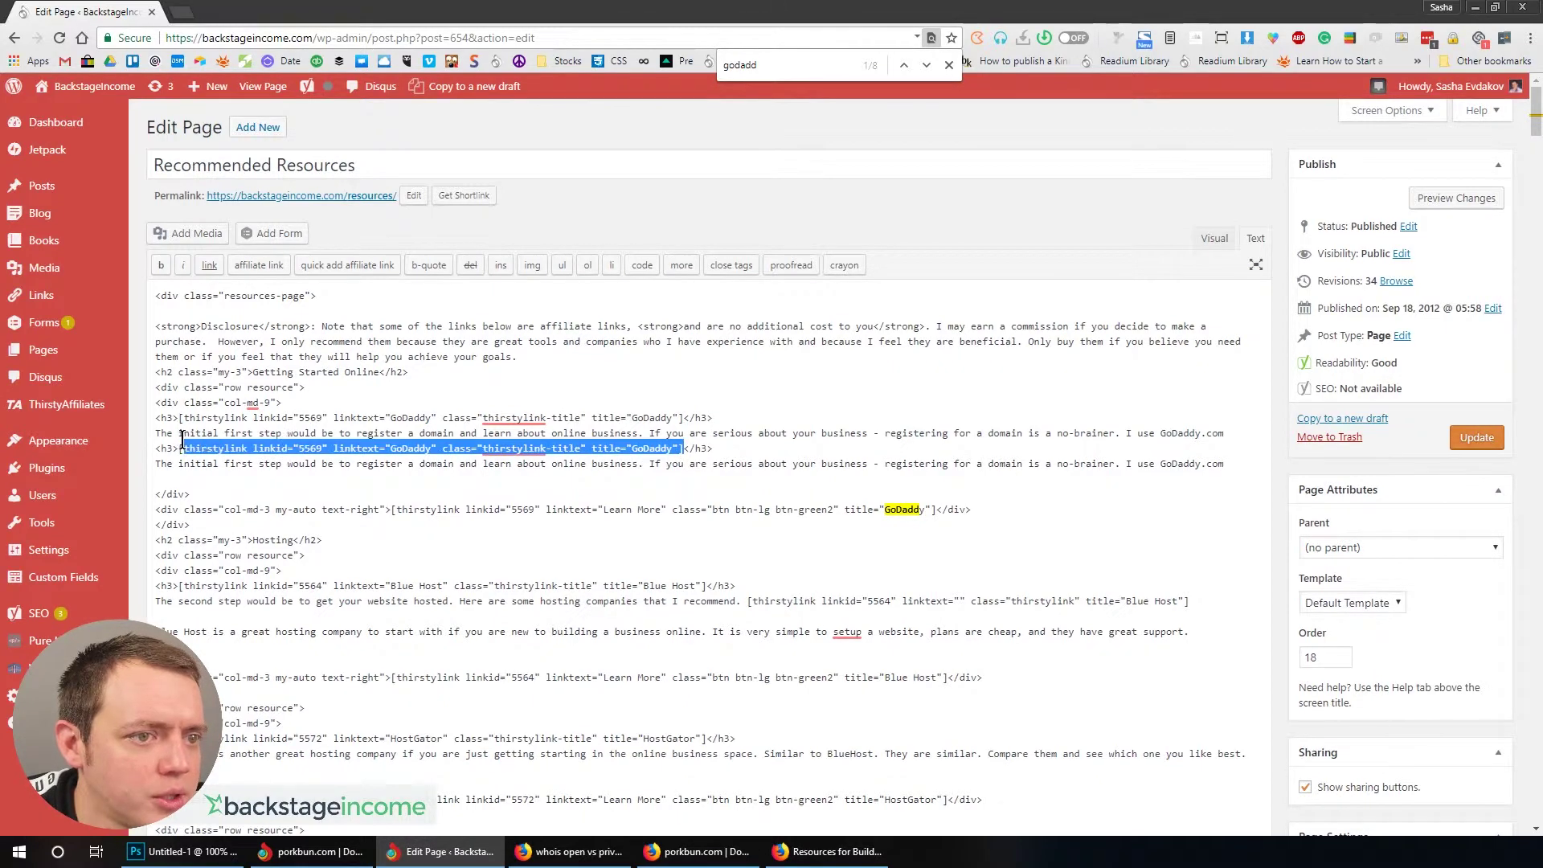
drag(182, 440, 178, 439)
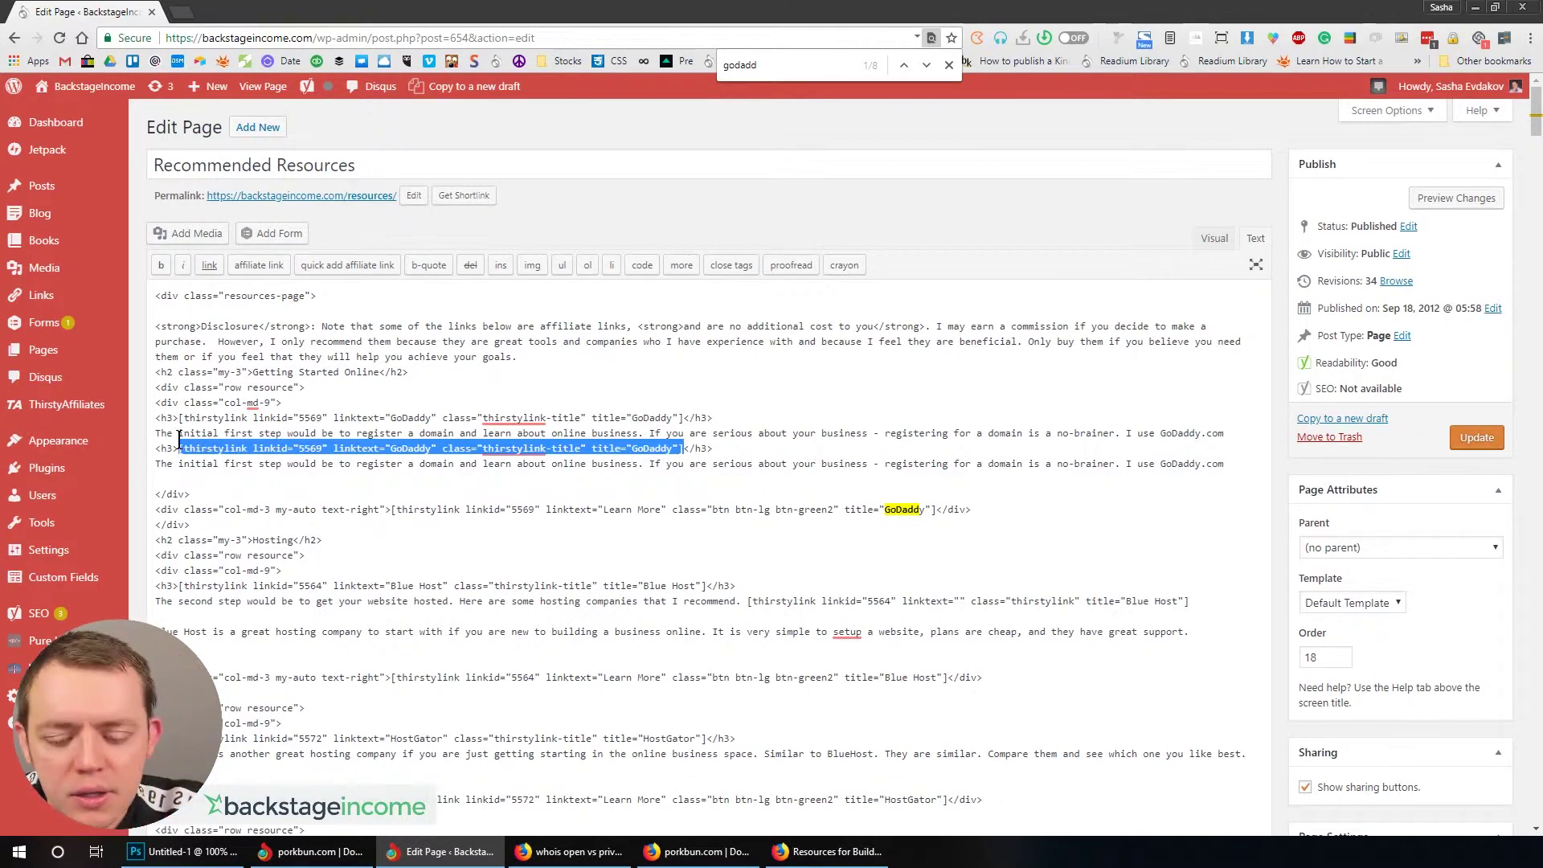
text(porkbun.co)
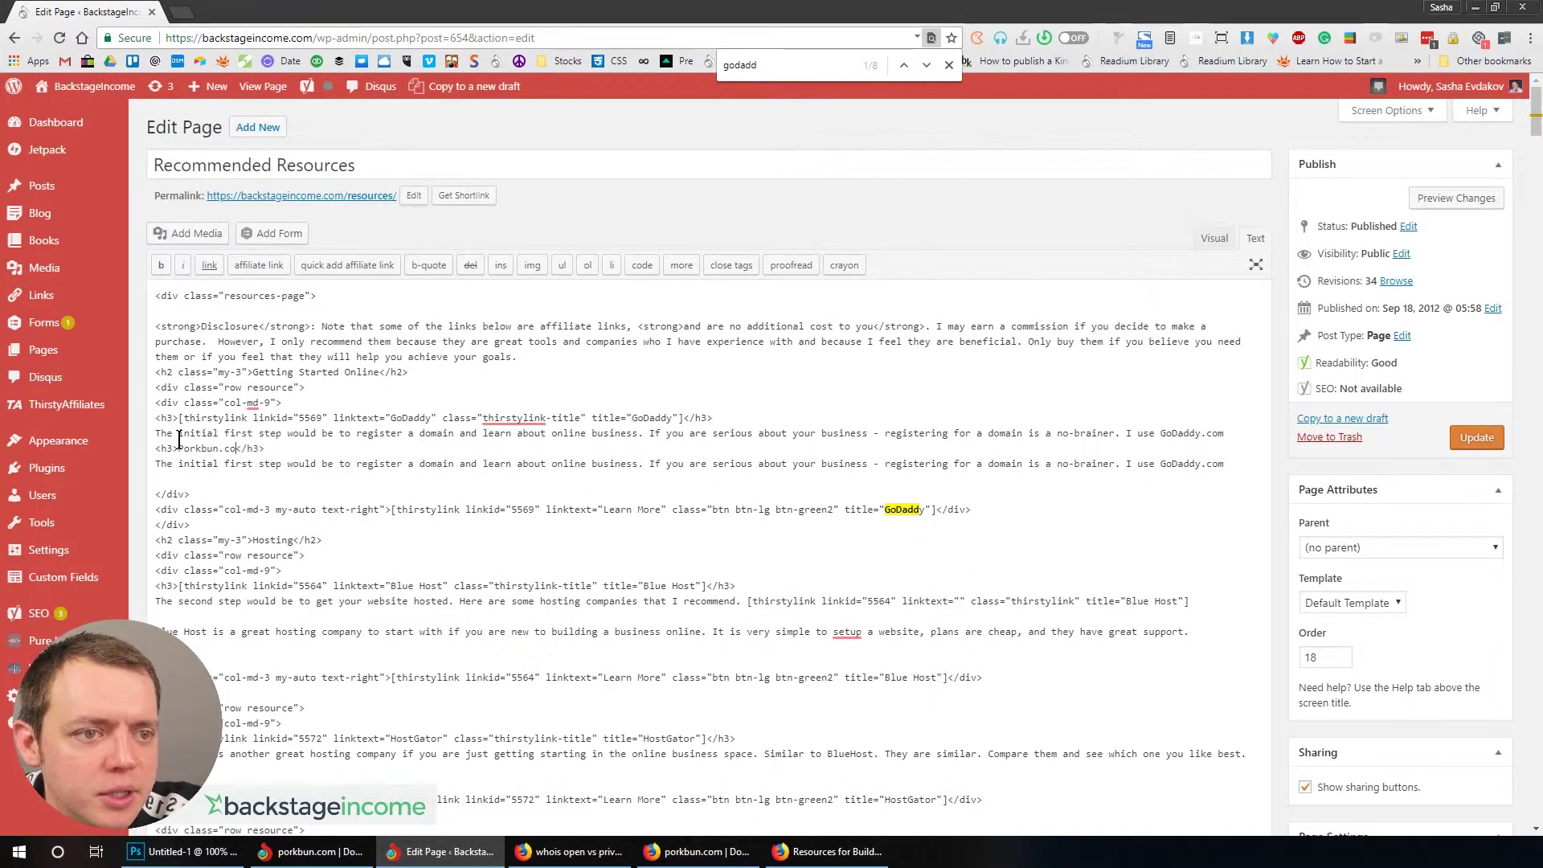
text(m)
double_click(179, 443)
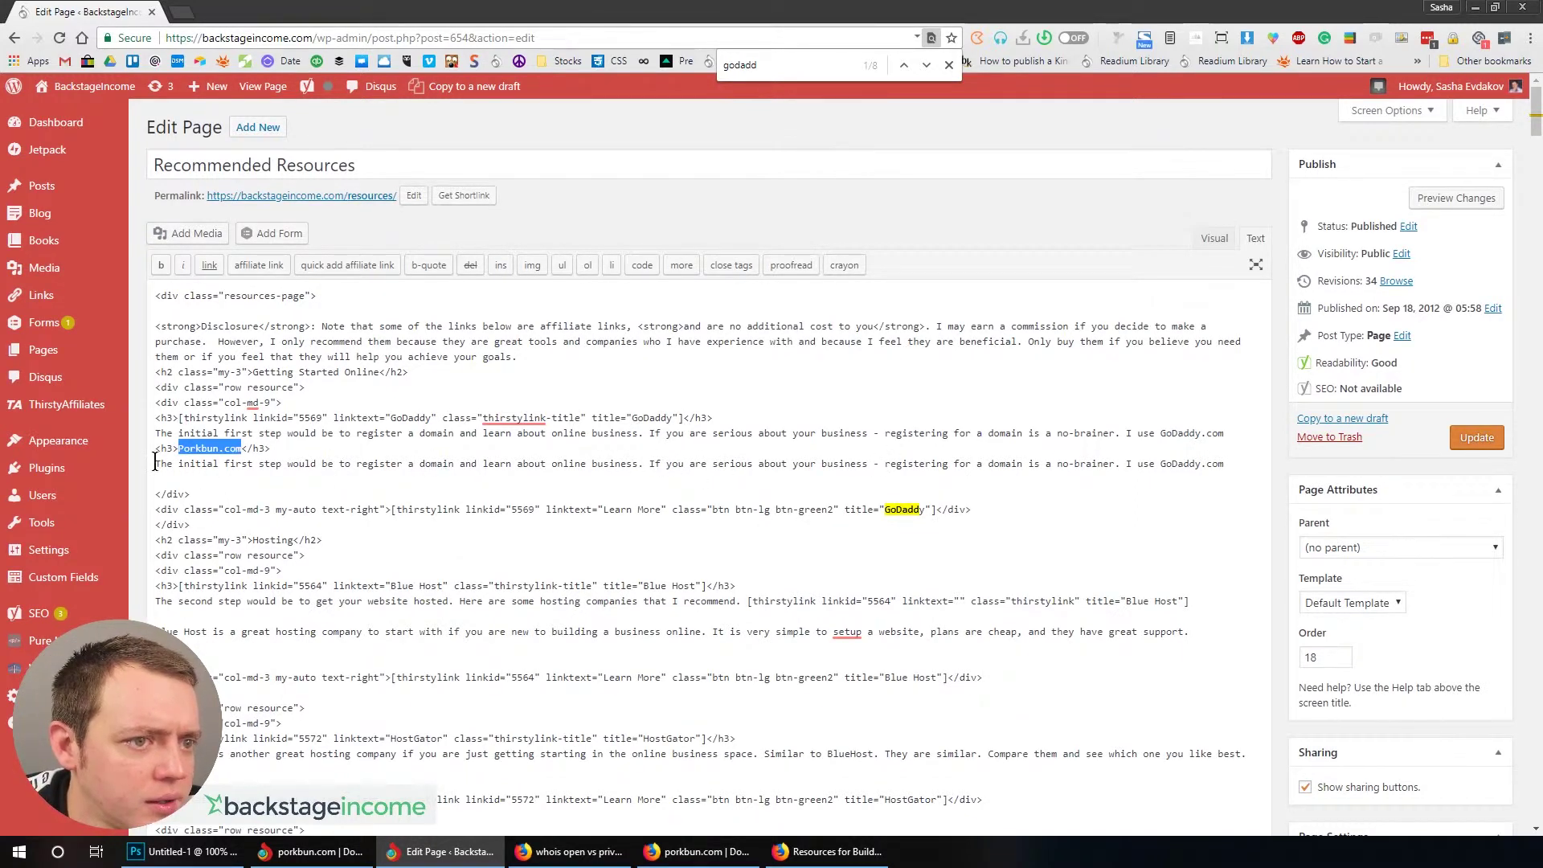
drag(155, 464, 1273, 460)
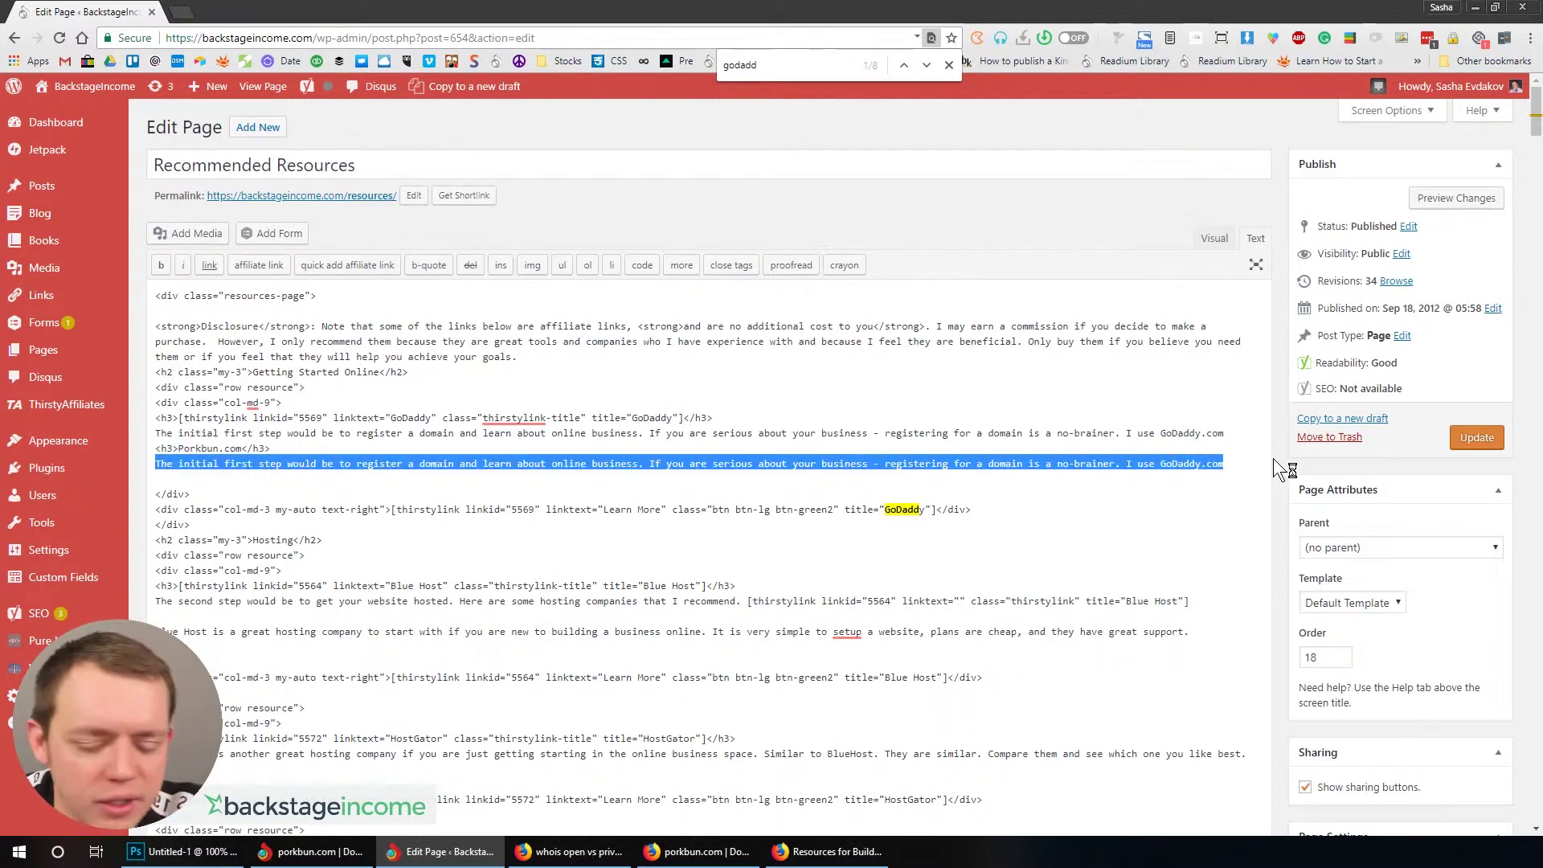
text(Porkbun.com )
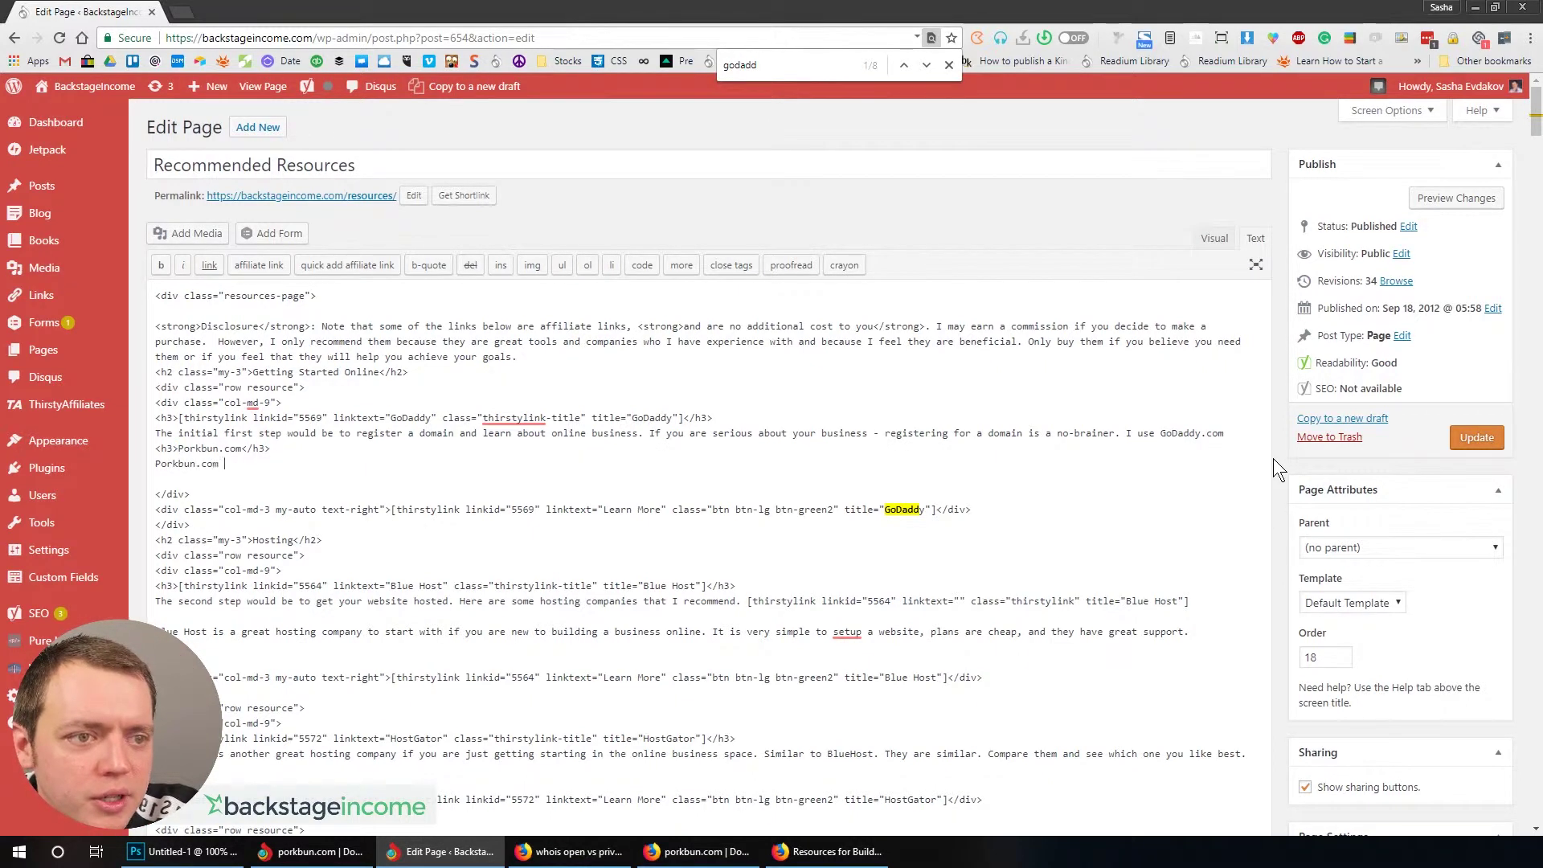
text(is the way to go!)
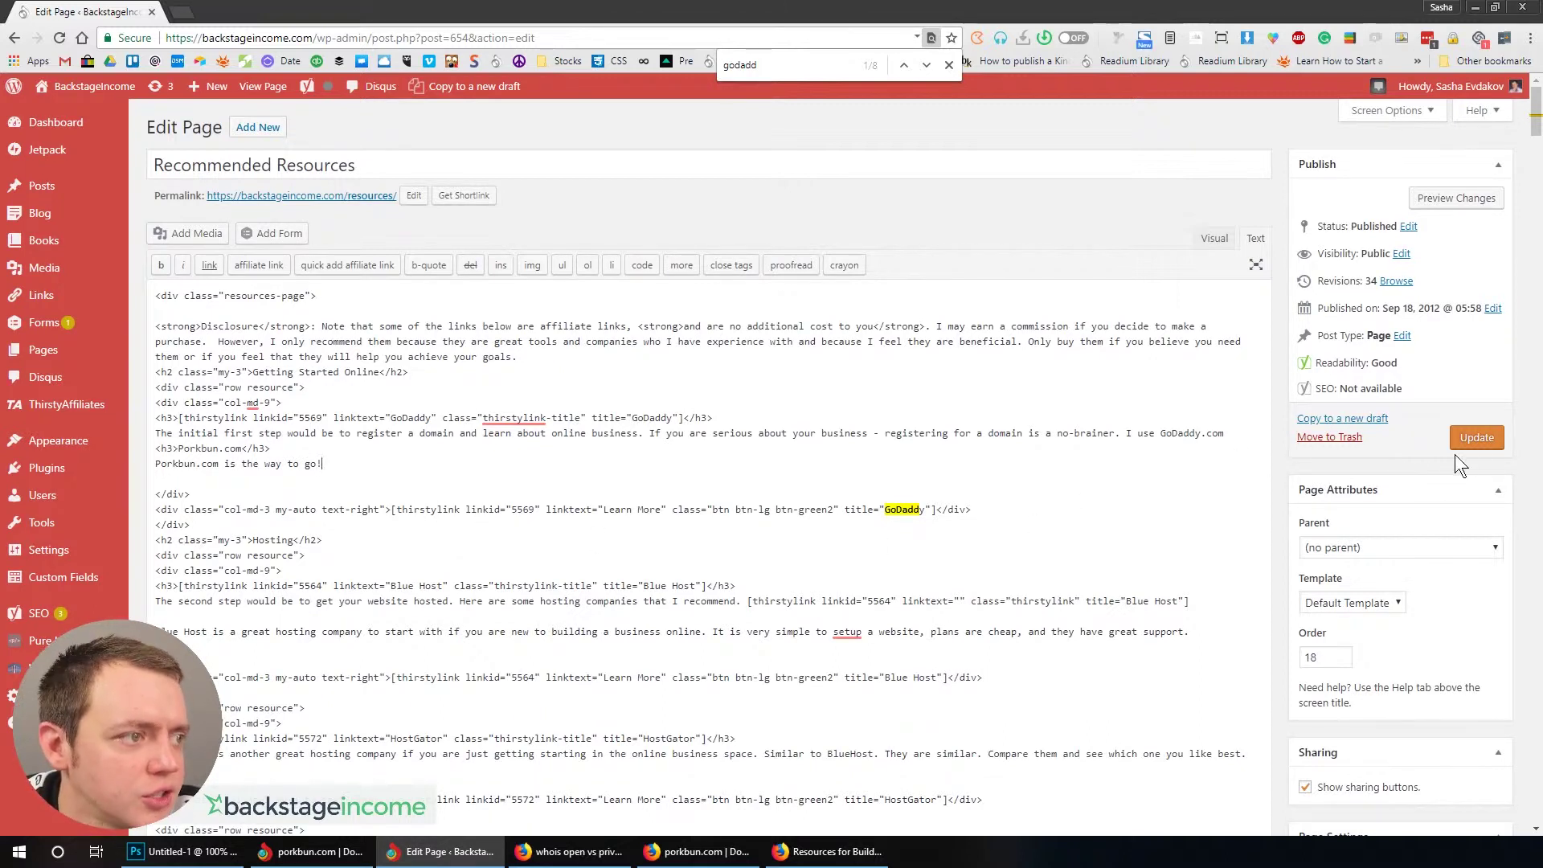
- Update the Recommended Resources page and view the live version with the Porkbun.com entry in a new tab
click(1484, 441)
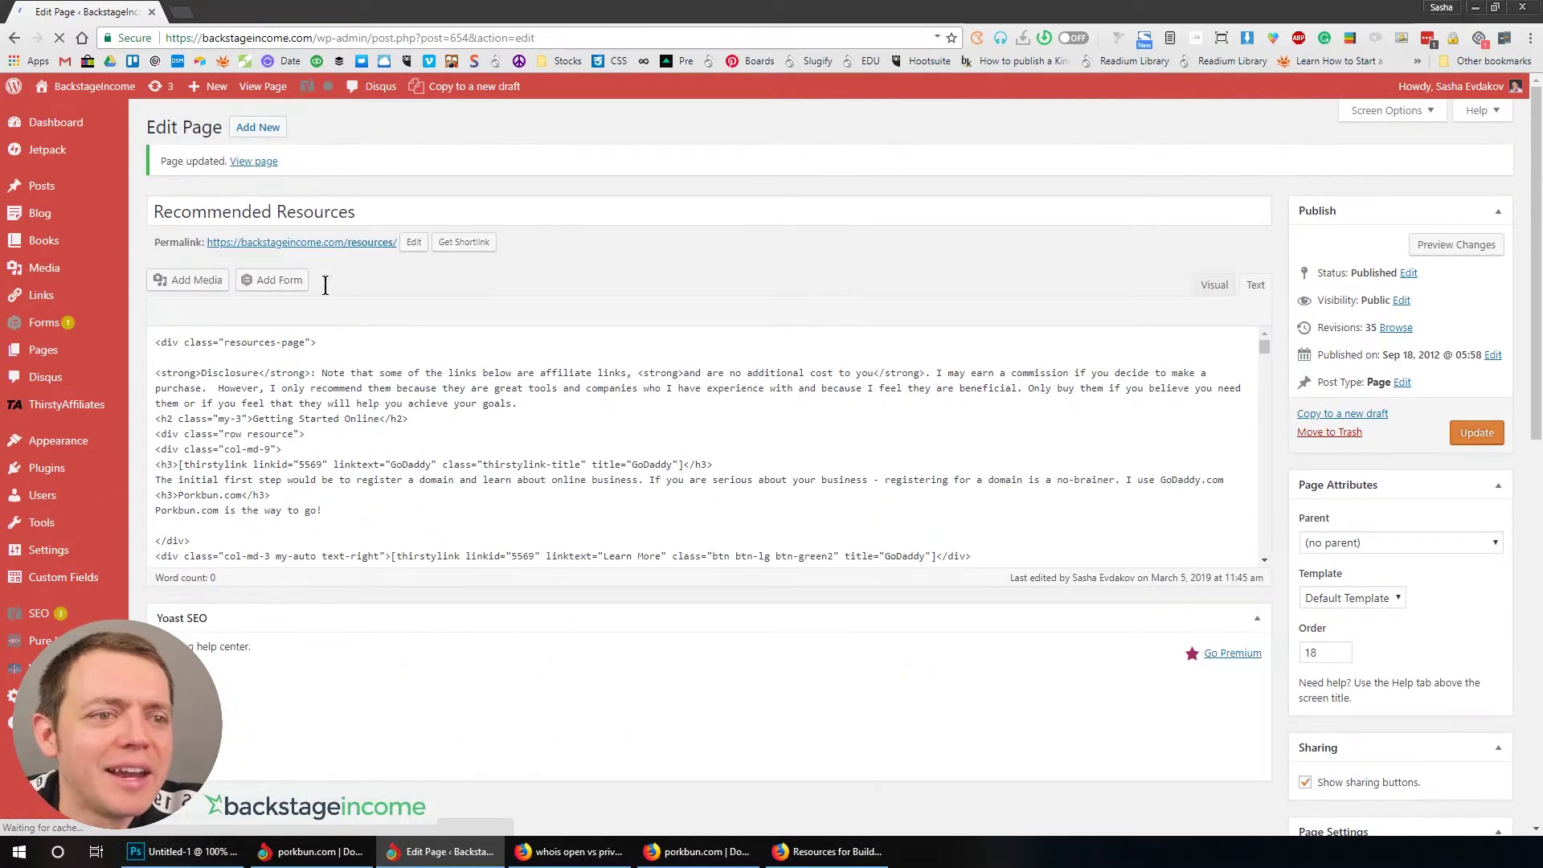
right_click(310, 246)
click(334, 254)
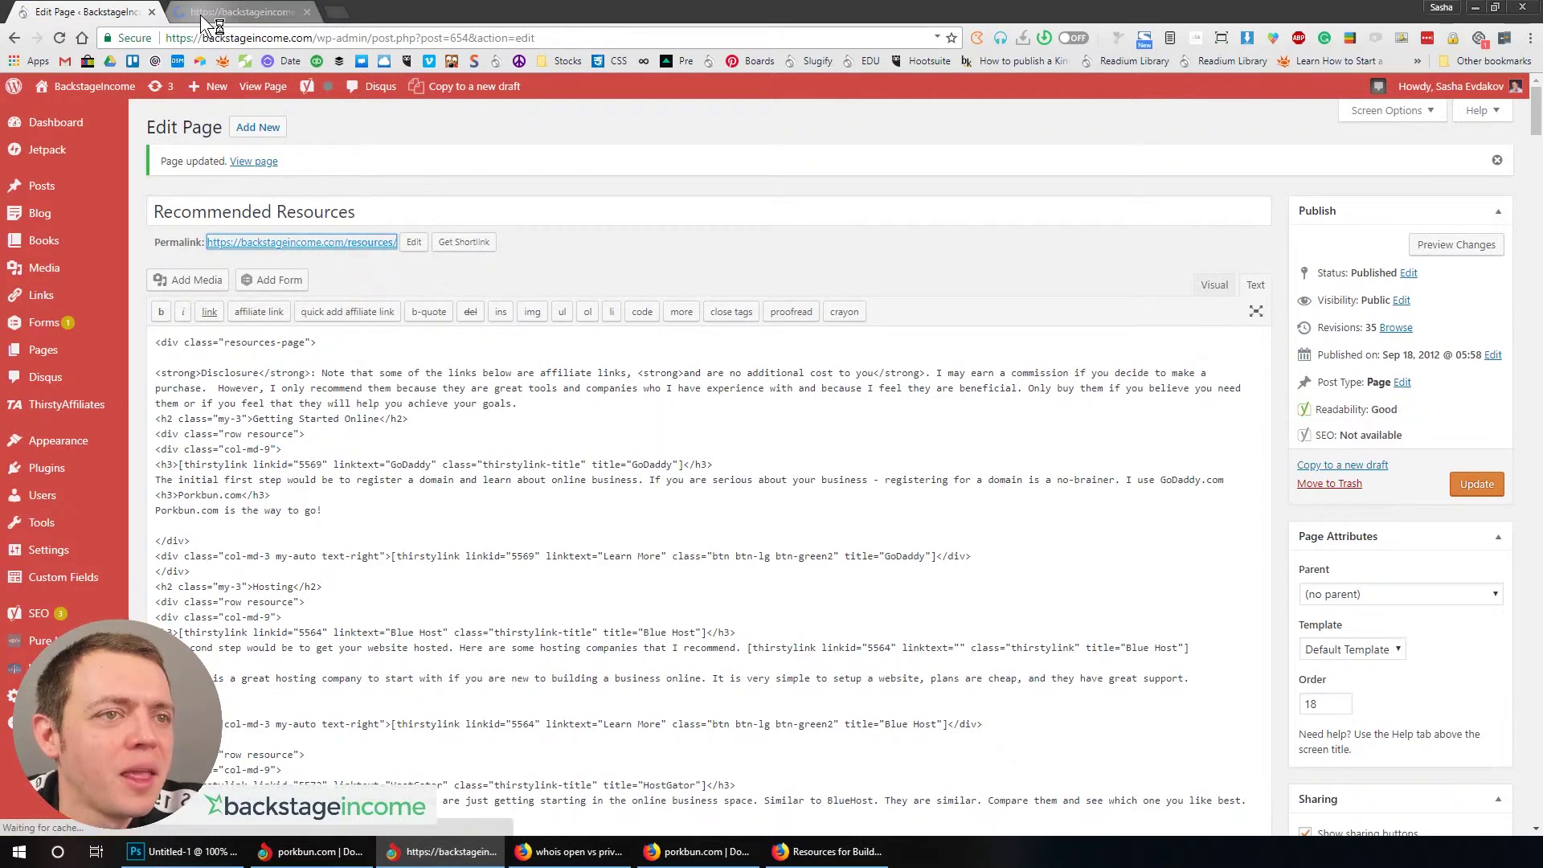
click(202, 16)
scroll(450, 604, down, 3)
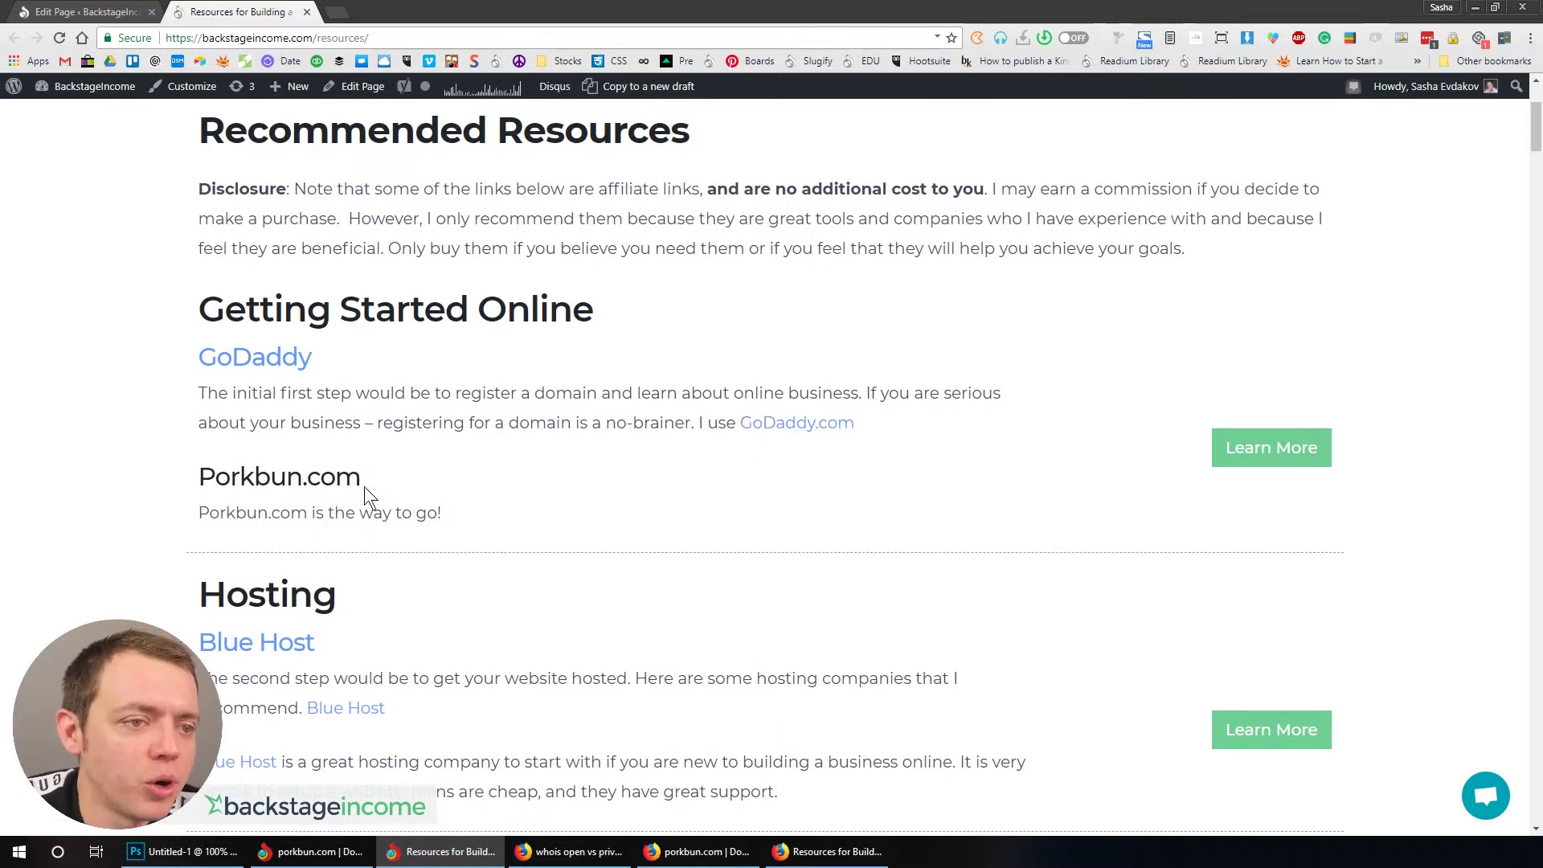
scroll(354, 444, up, 3)
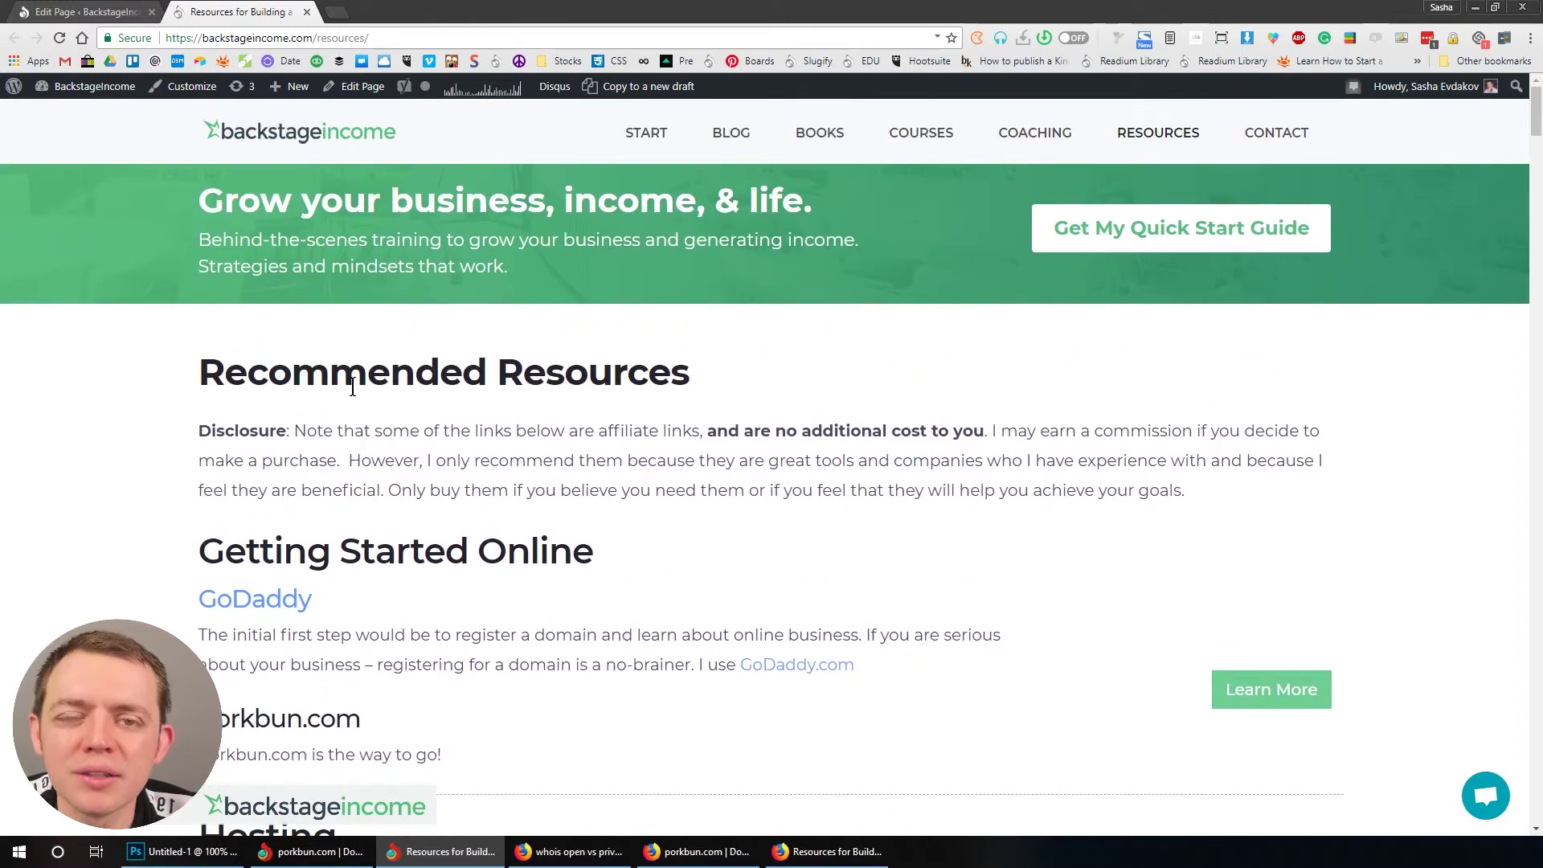